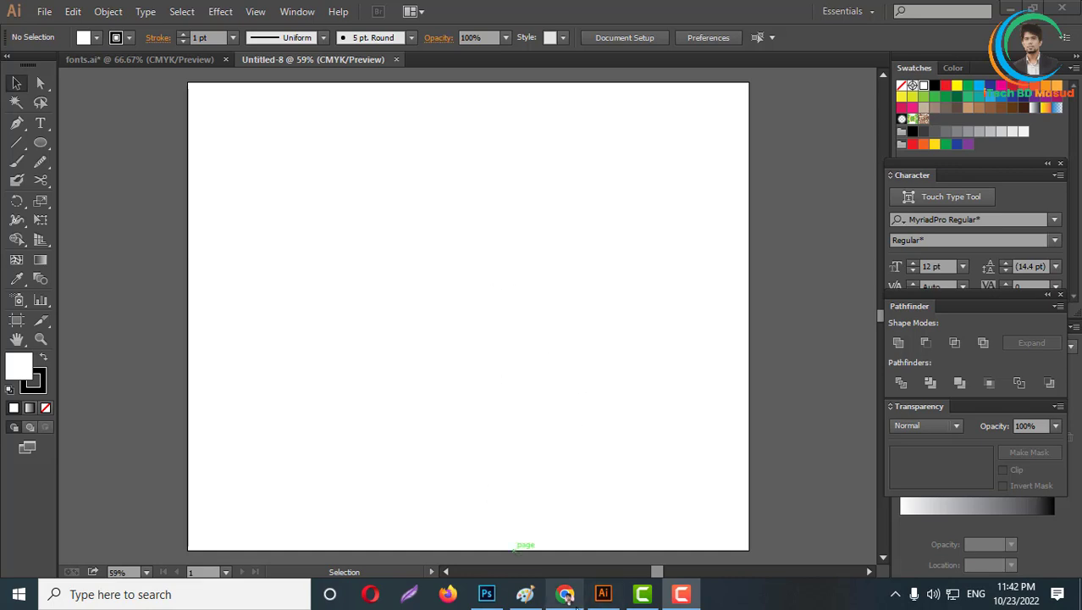
# Switch to Chrome, open a new tab and close the old real estate logo search tab.
pyautogui.click(564, 594)
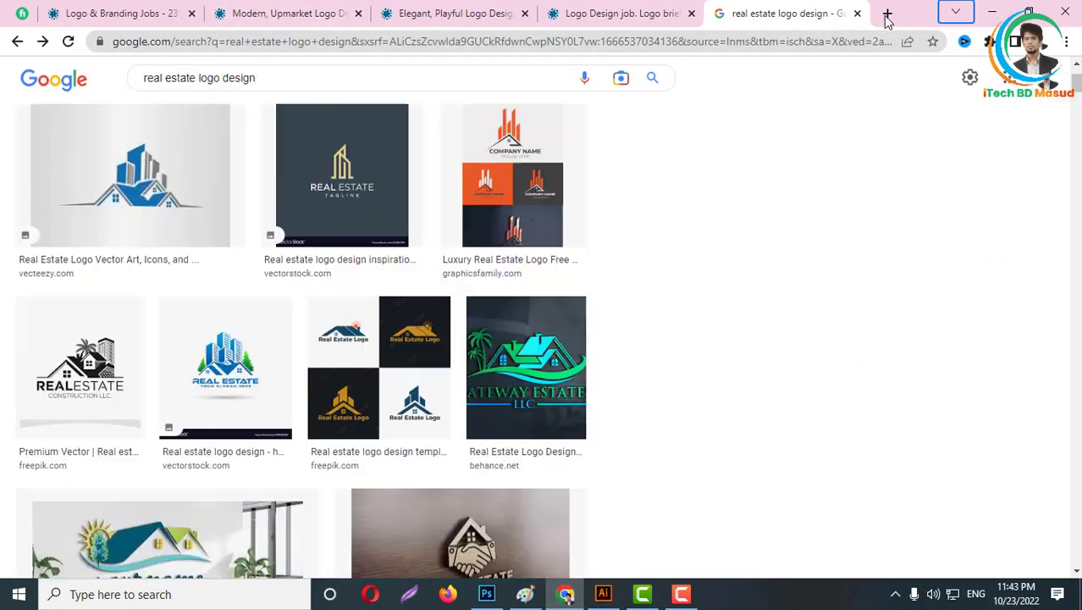
pyautogui.click(887, 14)
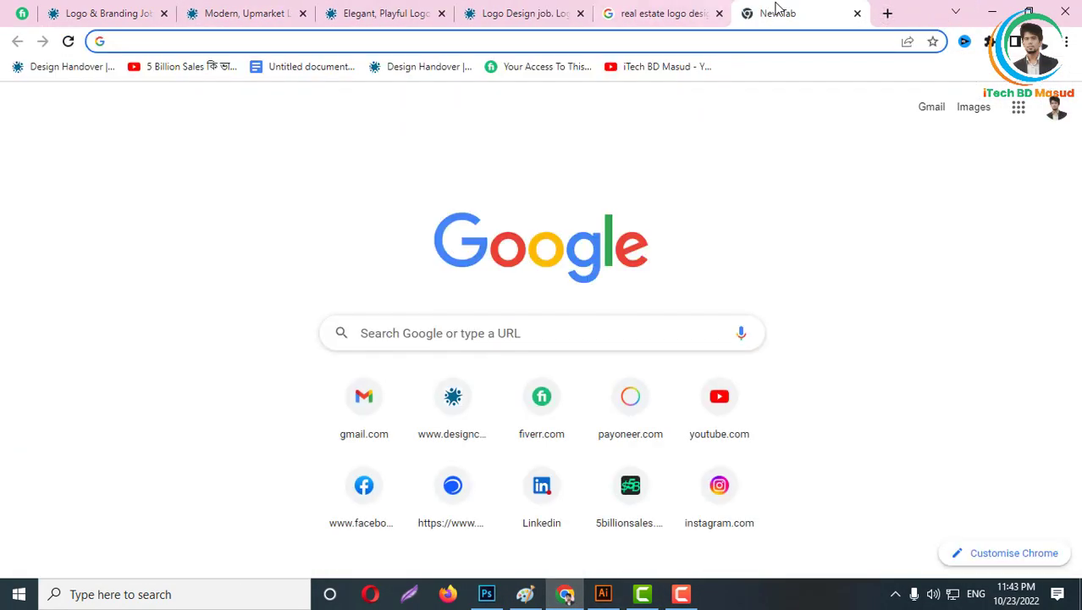
pyautogui.click(719, 13)
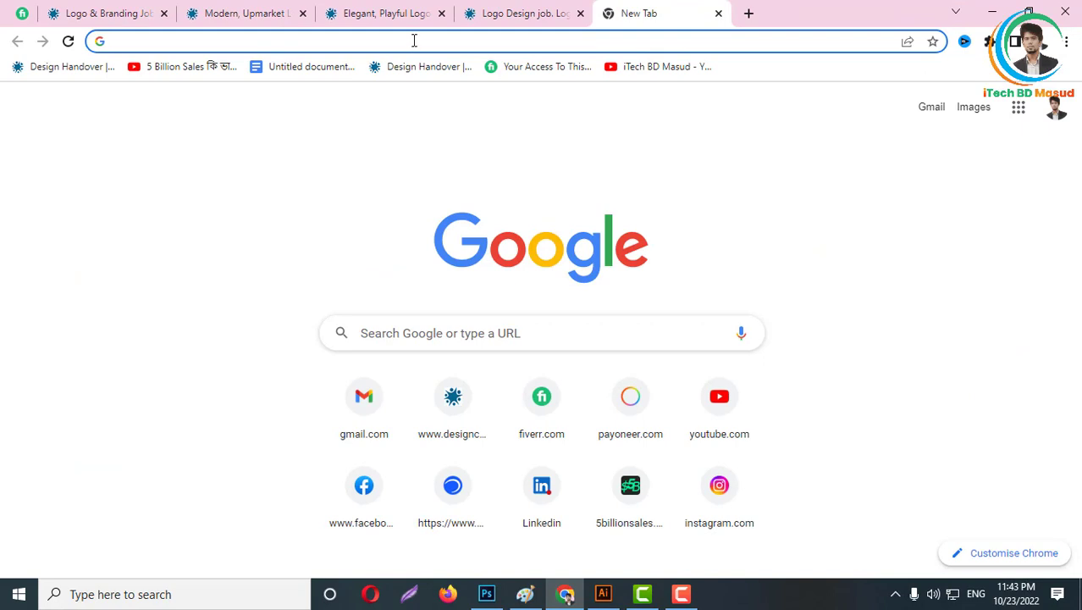
# Search Google for "construction logo" and show all of its image results.
pyautogui.click(412, 40)
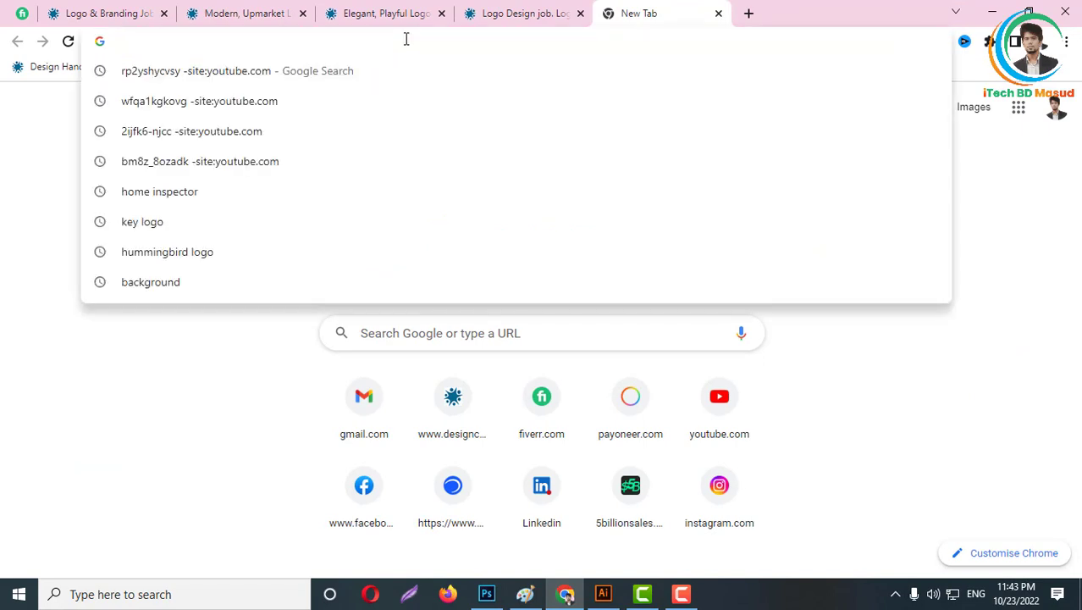
pyautogui.write('construc')
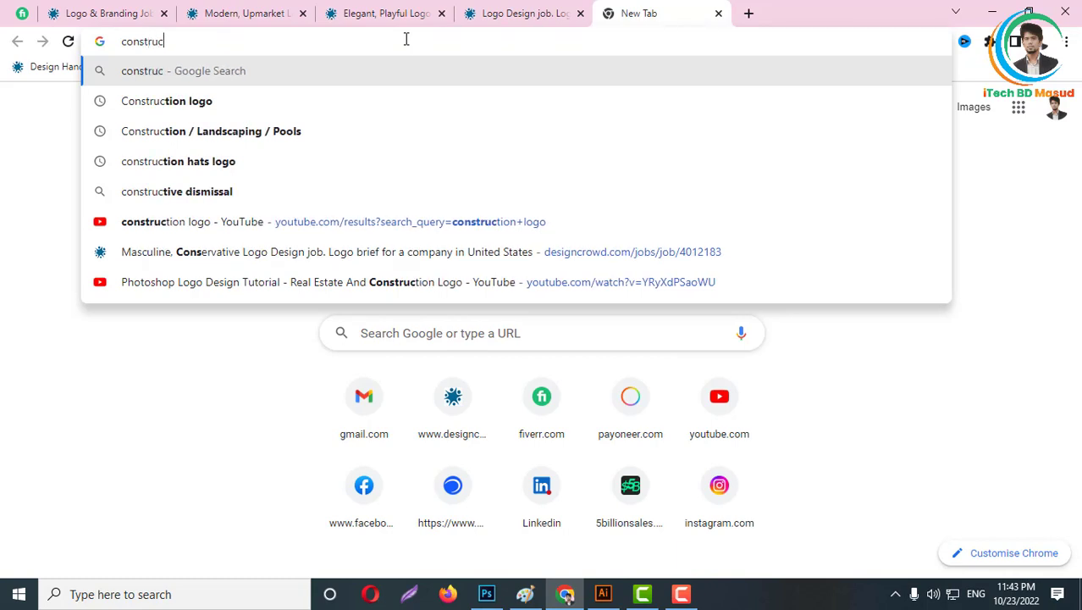
pyautogui.write('tion logo')
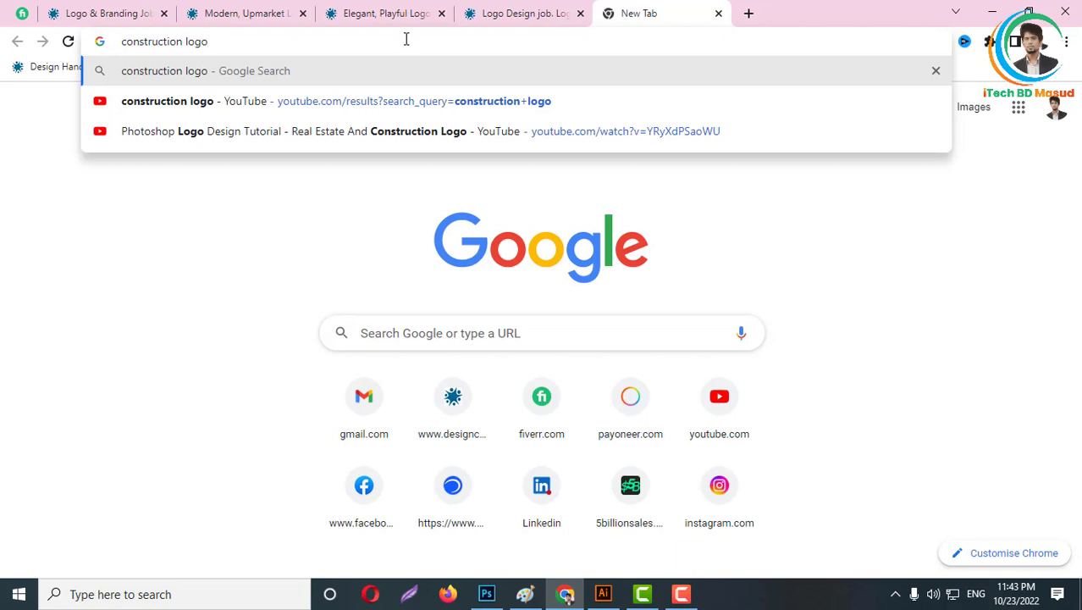
pyautogui.press('Return')
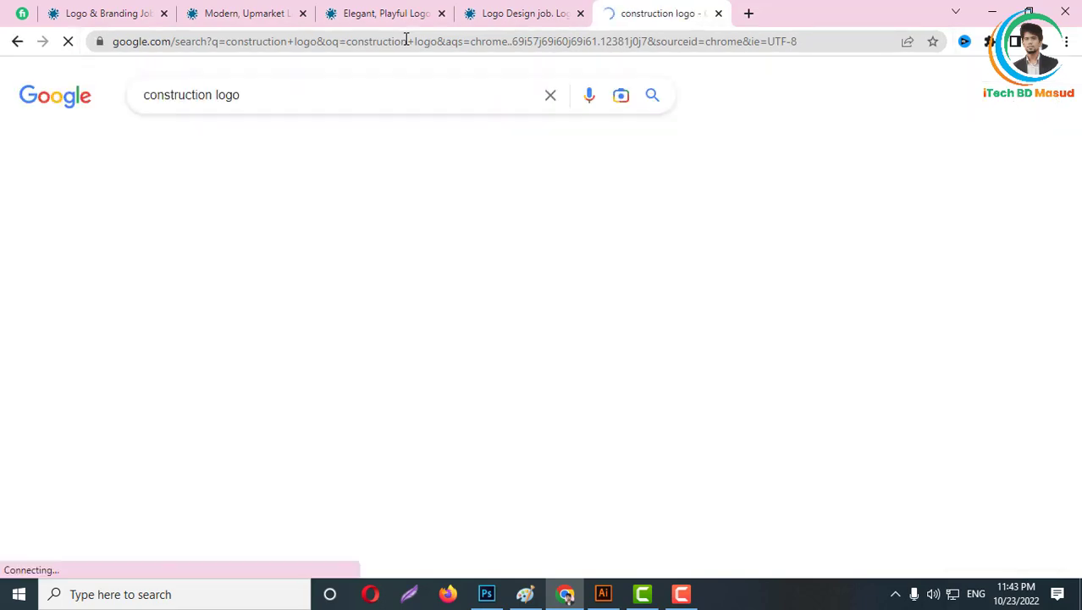
pyautogui.scroll(-3, 678, 304)
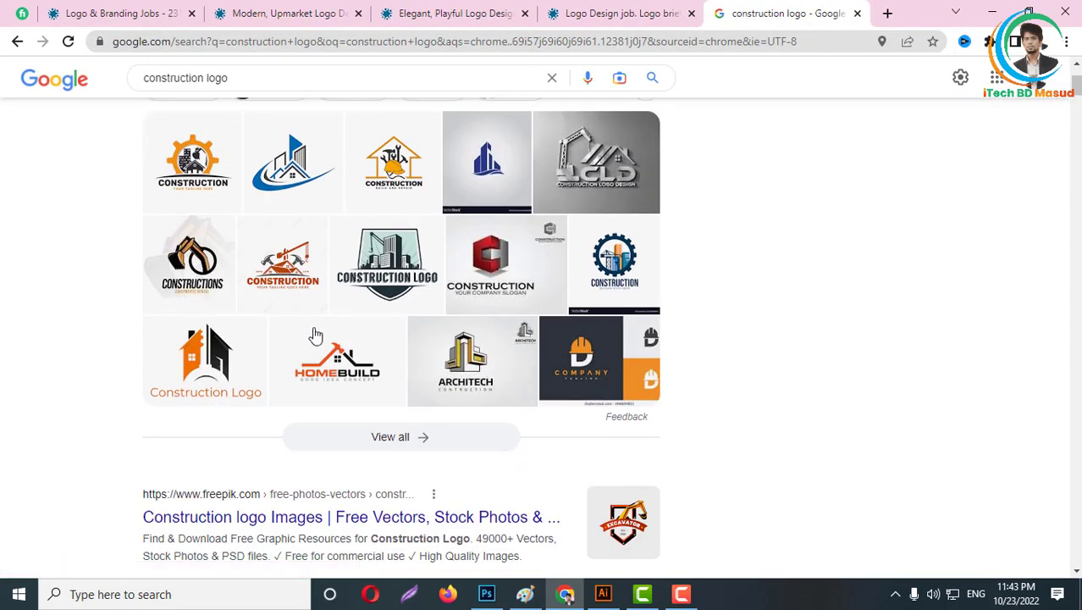
pyautogui.click(406, 445)
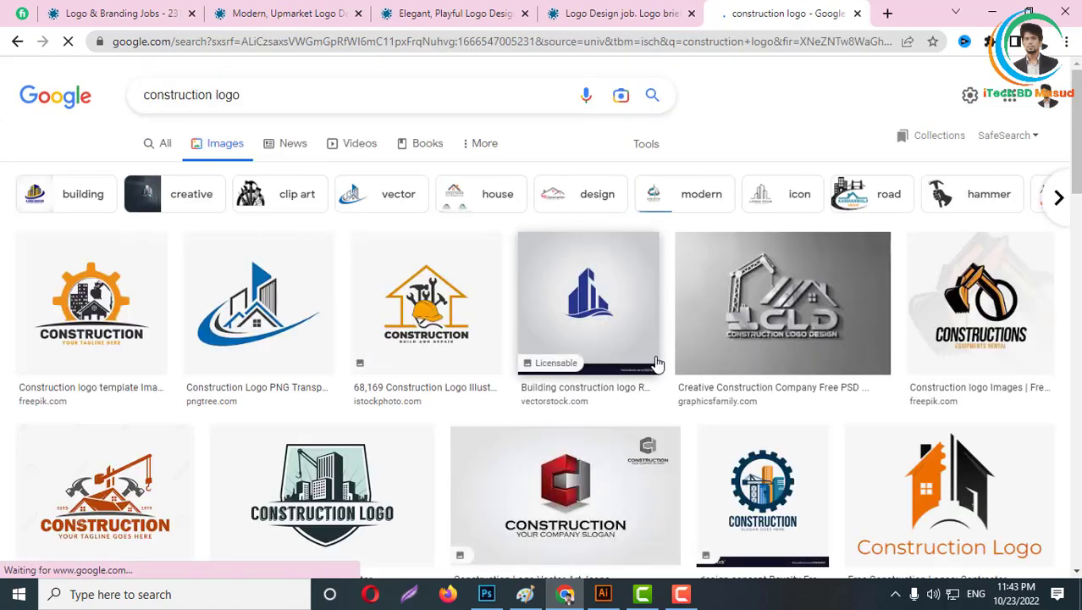
# Browse the construction logo image results for a suitable house-and-buildings design to use as a reference.
pyautogui.scroll(-4, 610, 390)
pyautogui.scroll(-5, 756, 331)
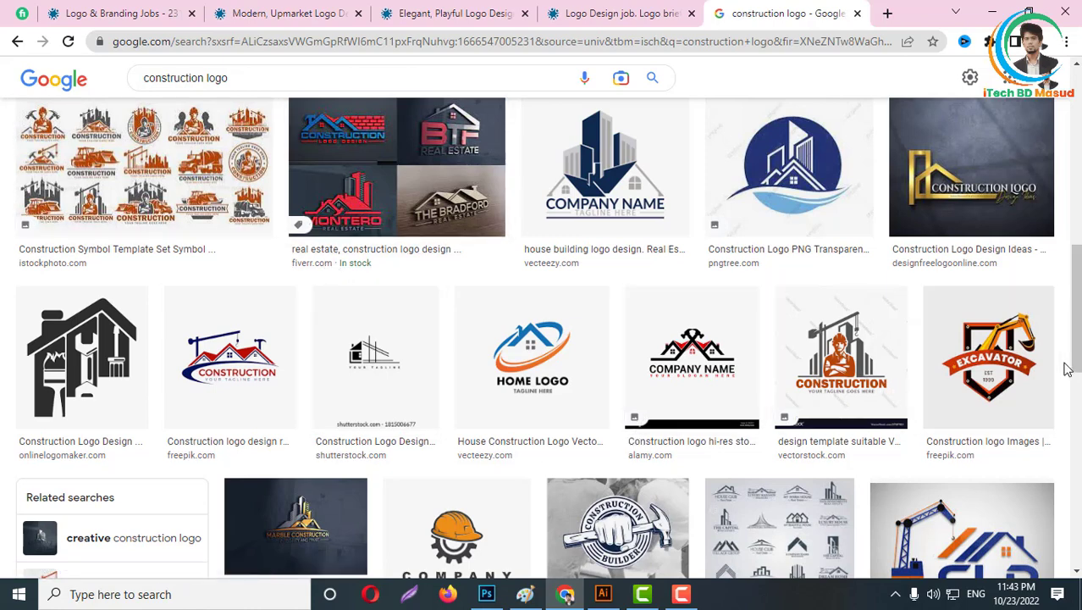
pyautogui.scroll(-3, 966, 413)
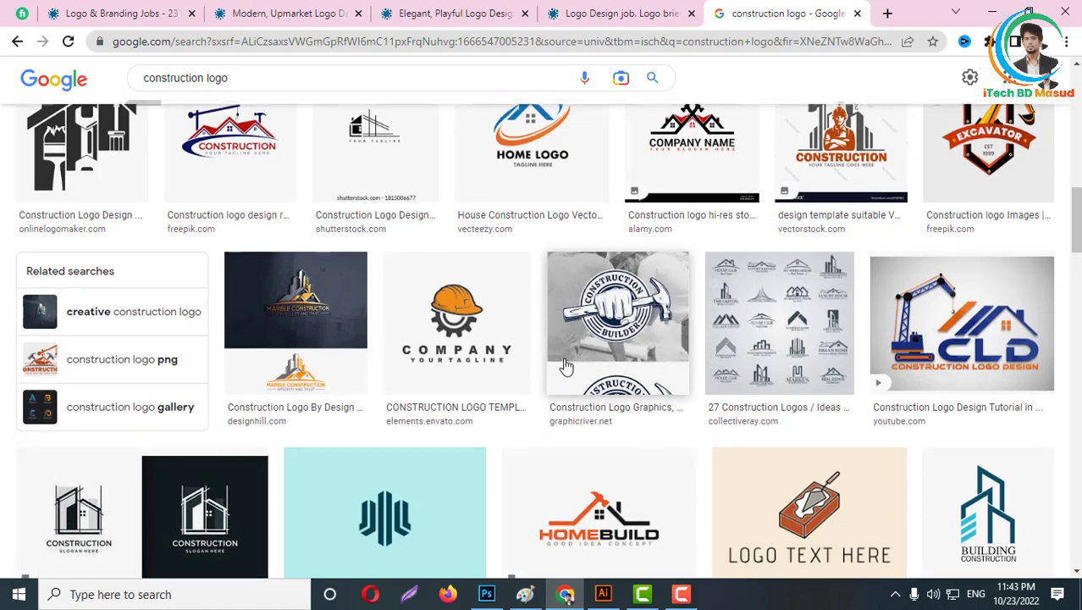
pyautogui.scroll(2, 559, 368)
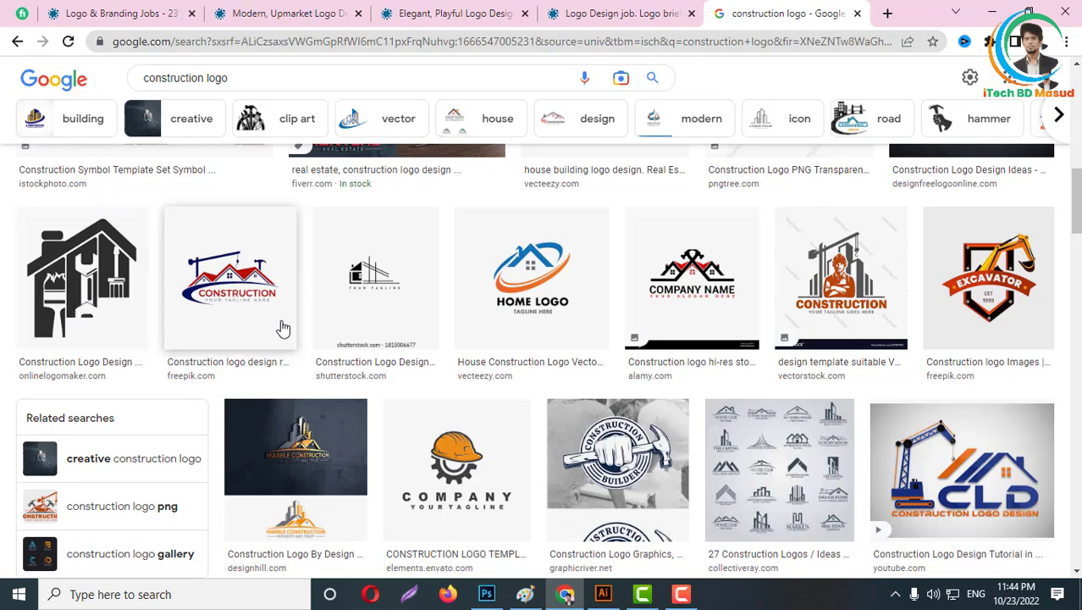
pyautogui.scroll(3, 169, 307)
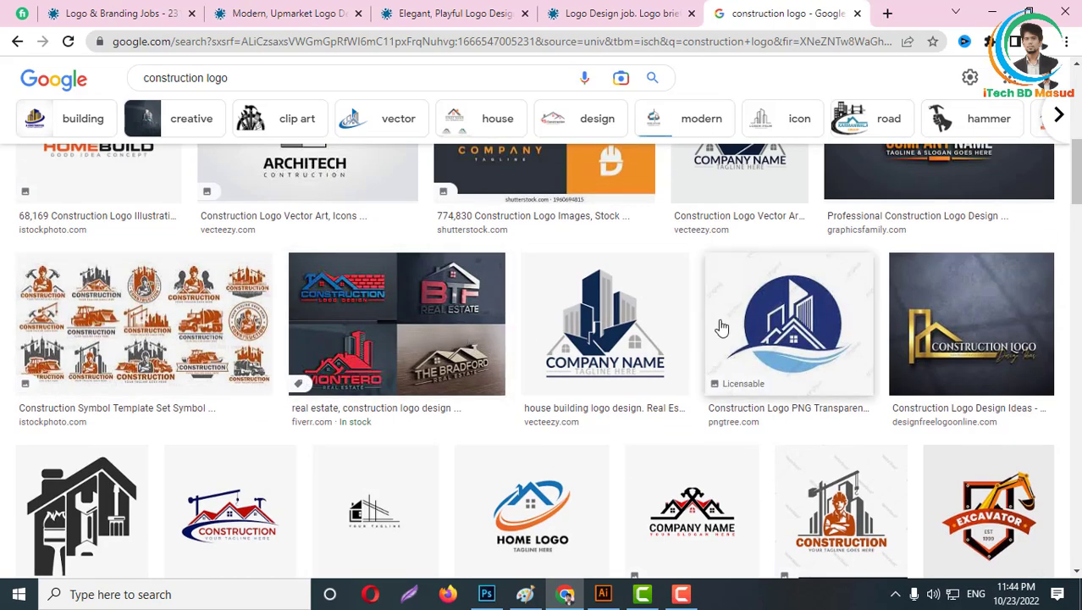
pyautogui.scroll(2, 644, 322)
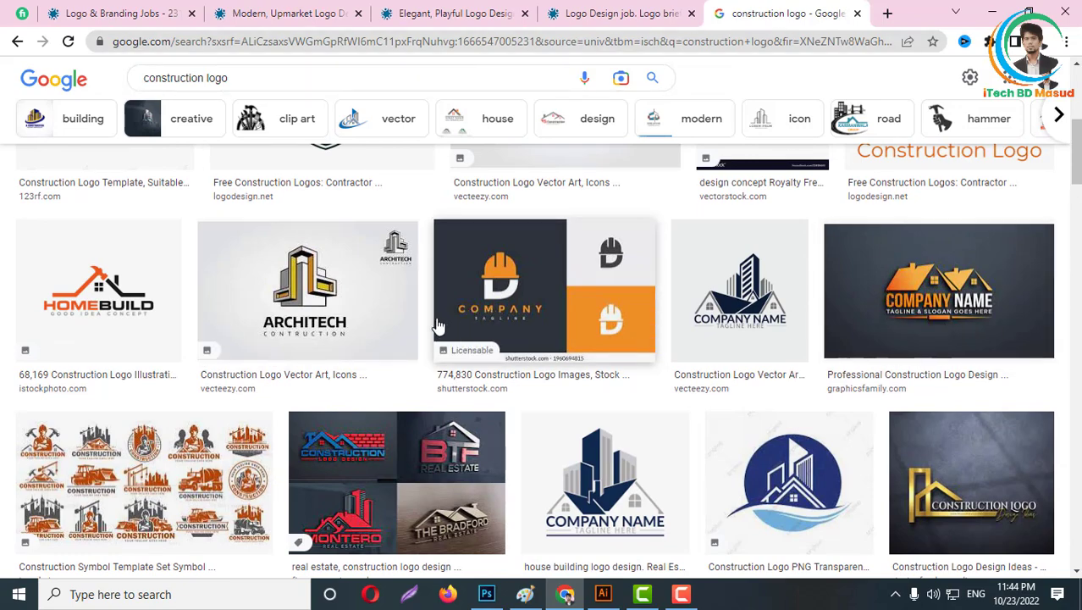
pyautogui.scroll(-5, 439, 326)
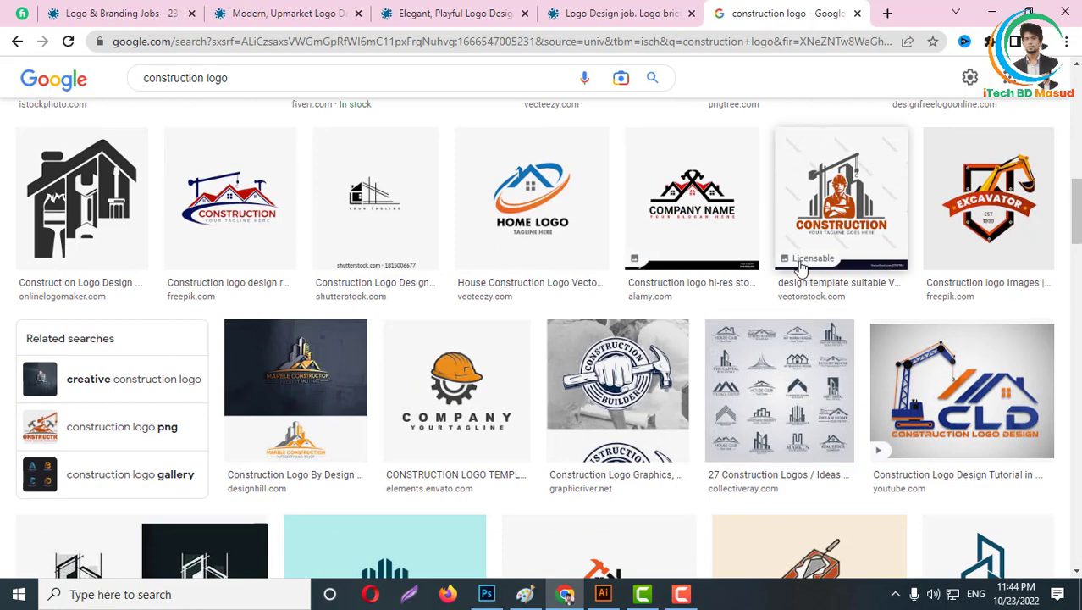
pyautogui.scroll(-2, 762, 360)
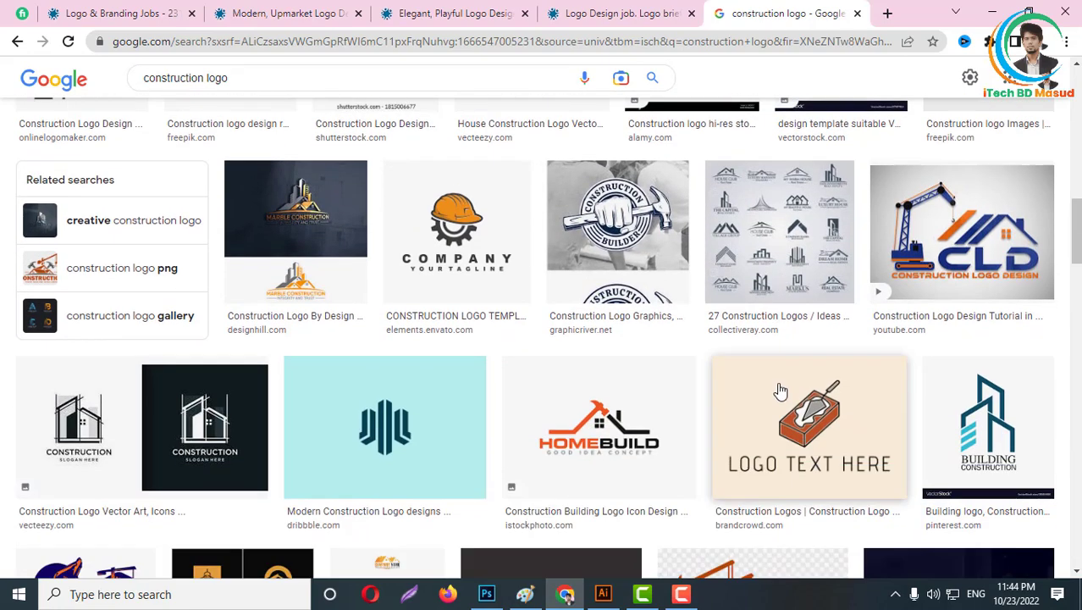
pyautogui.scroll(-3, 592, 388)
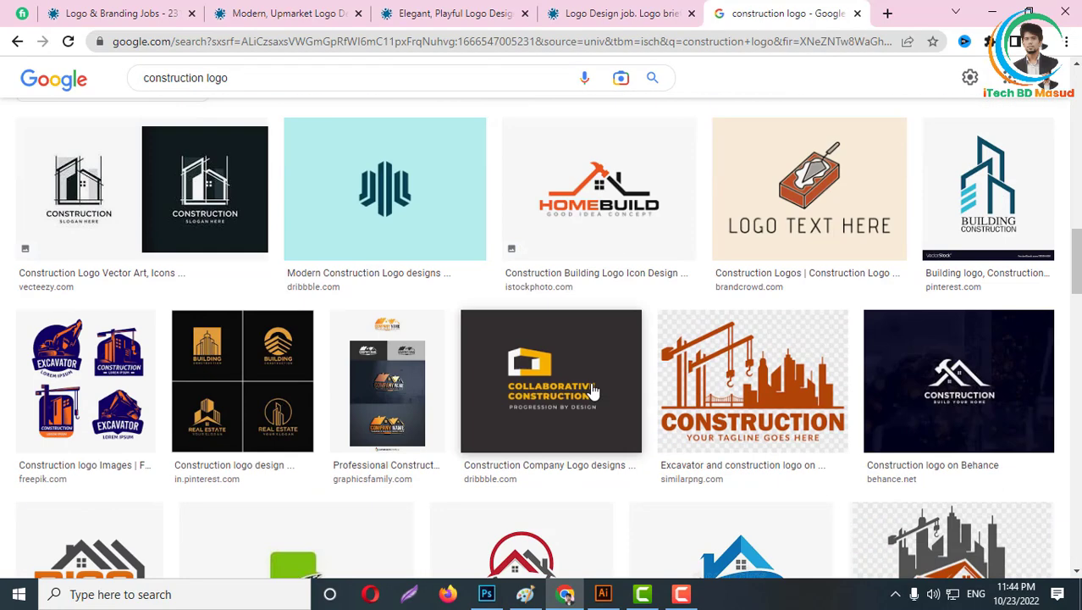
pyautogui.scroll(-4, 508, 401)
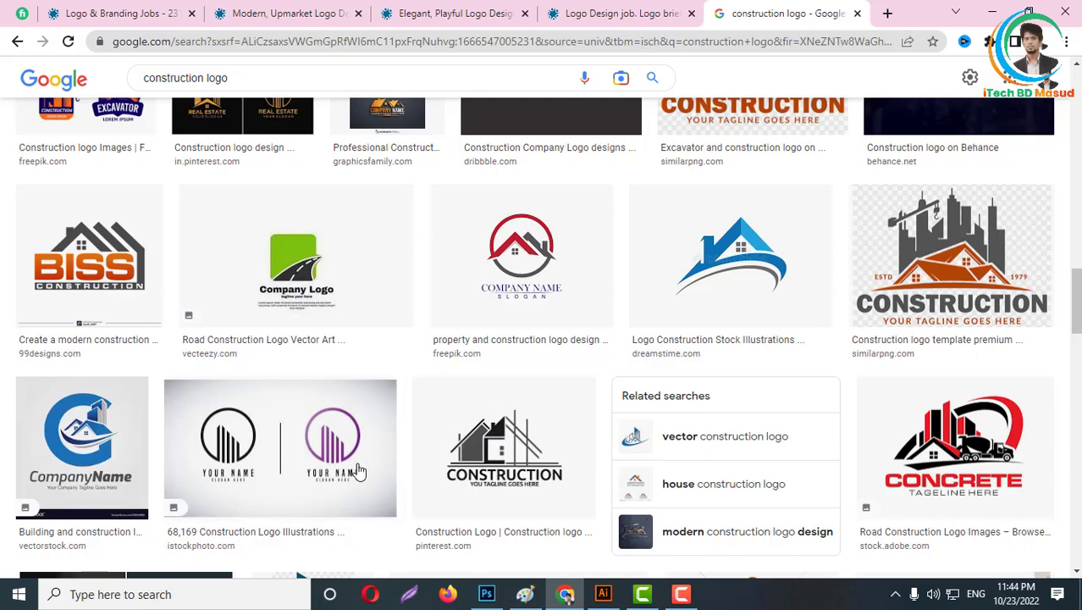
pyautogui.scroll(-5, 385, 435)
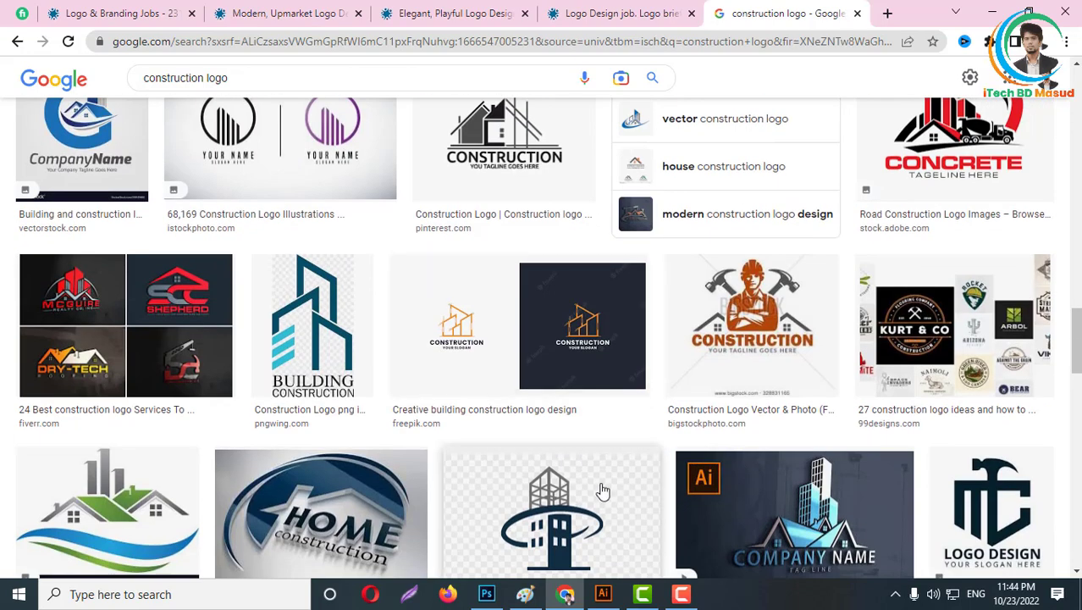
# Copy the VectorStock logo with green roofs and blue wave, then paste it onto the blank artboard in Illustrator.
pyautogui.click(124, 506)
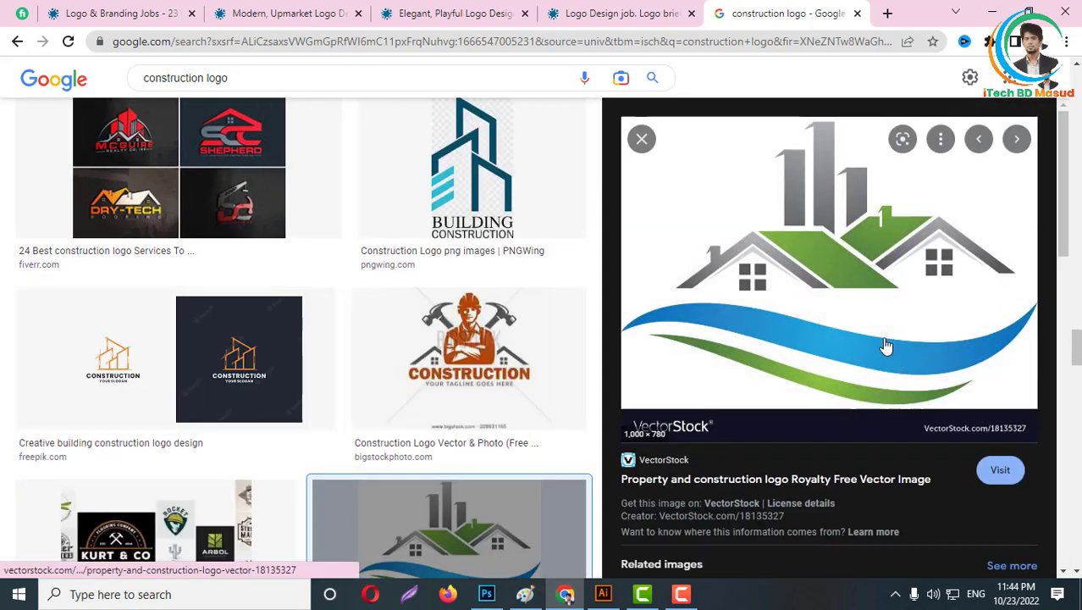
pyautogui.rightClick(810, 200)
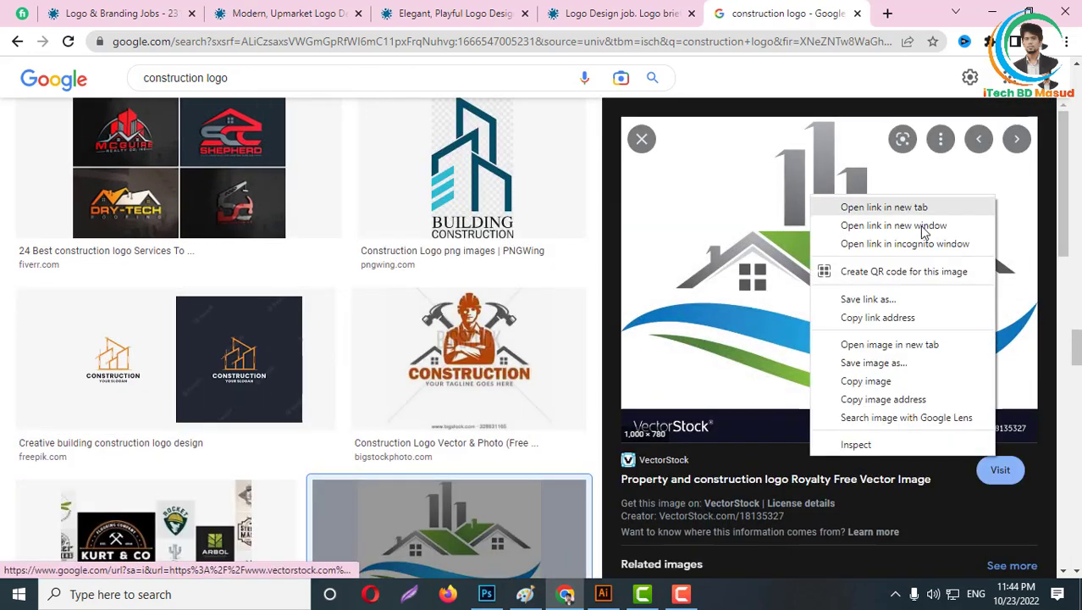
pyautogui.click(866, 381)
pyautogui.click(608, 597)
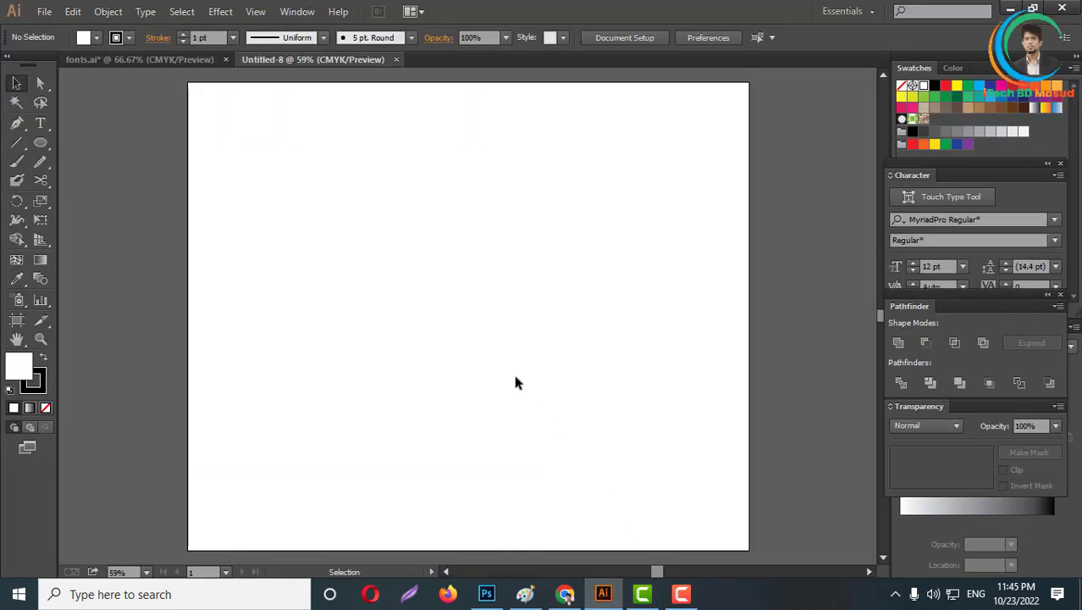
pyautogui.hotkey('ctrl', 'v')
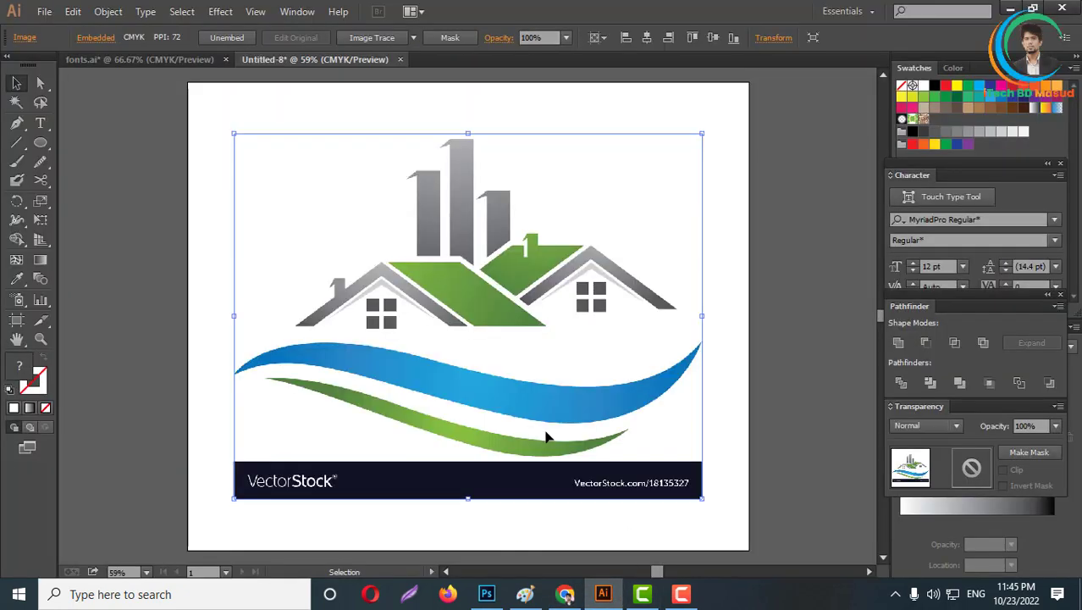
# Start a Pen path on the left house's gray roof, drawing the straight bottom edge of its left end from inner to outer corner.
pyautogui.scroll(-3, 669, 301)
pyautogui.scroll(6, 575, 301)
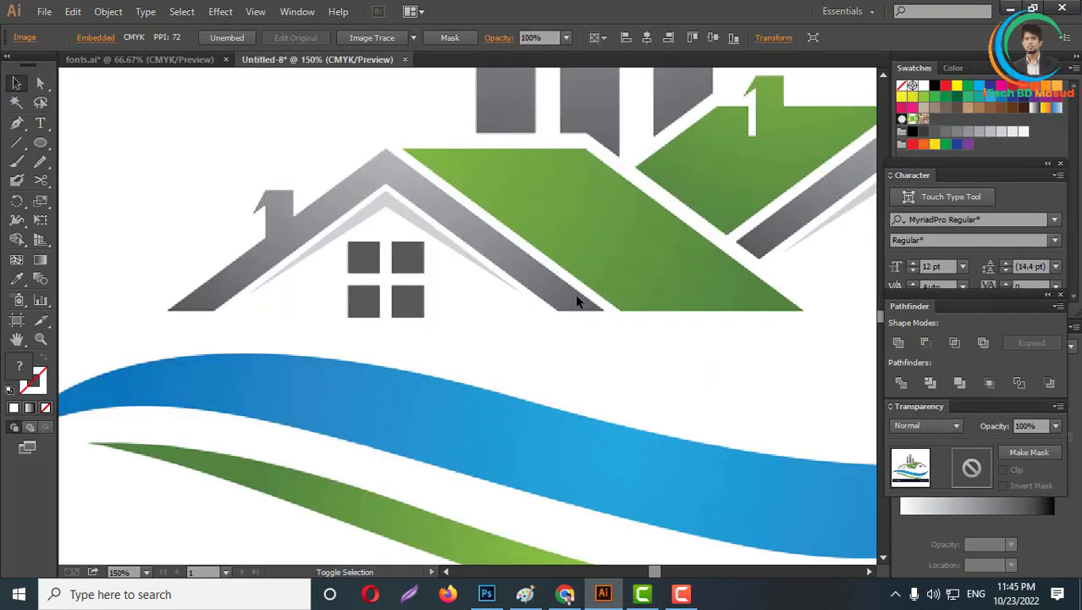
pyautogui.scroll(-3, 661, 296)
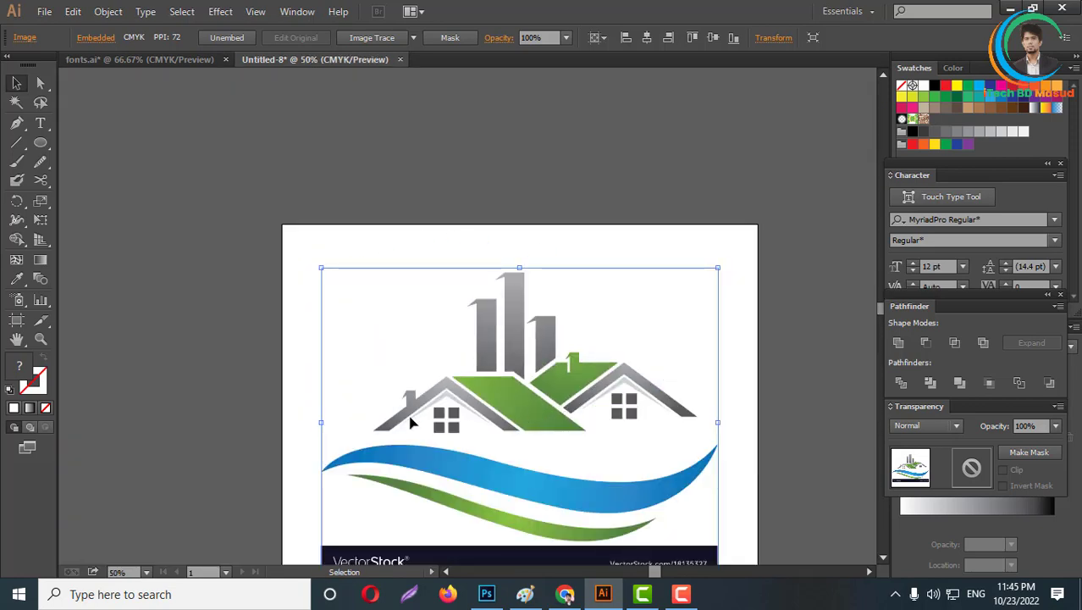
pyautogui.scroll(5, 410, 422)
pyautogui.scroll(1, 675, 409)
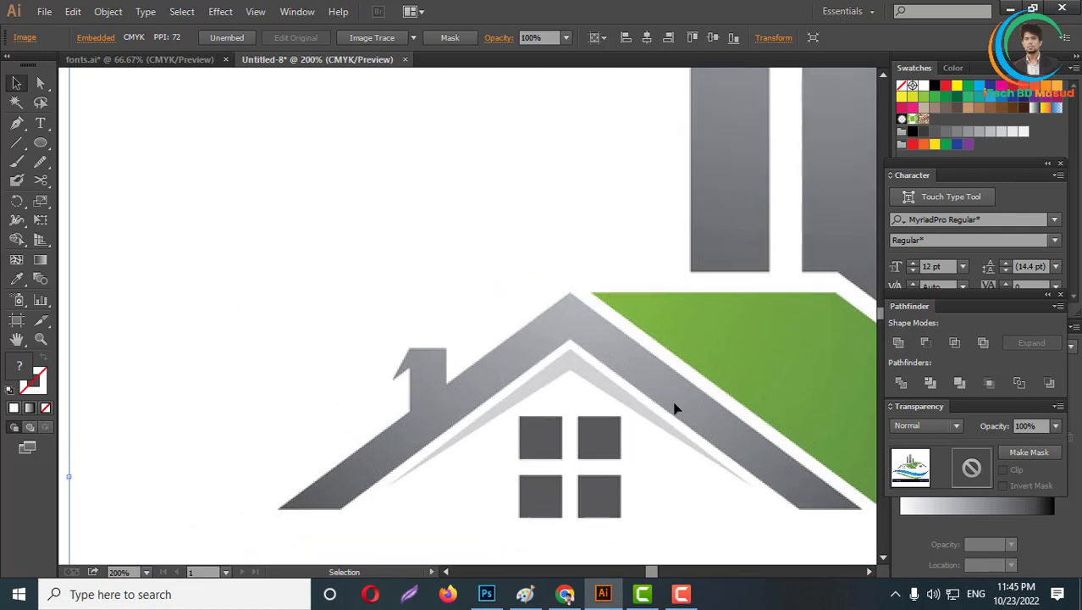
pyautogui.scroll(-3, 559, 407)
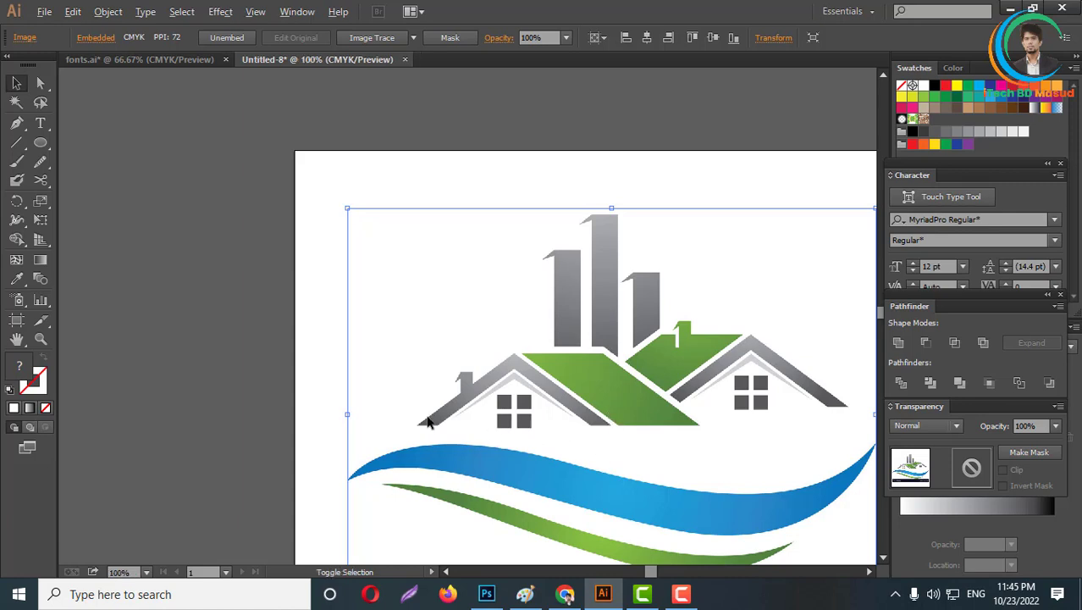
pyautogui.scroll(6, 508, 428)
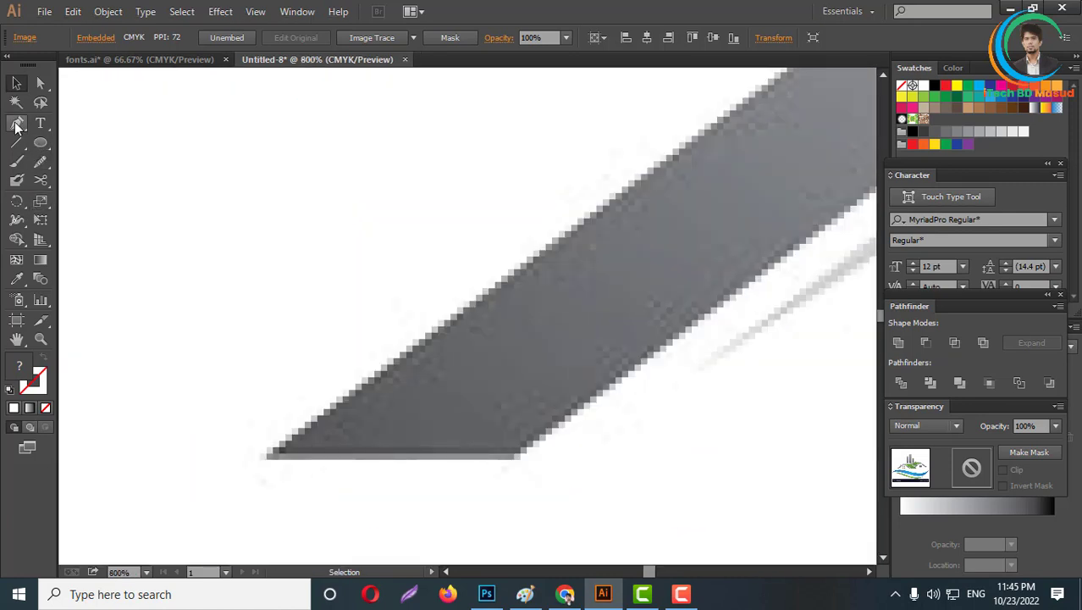
pyautogui.click(16, 124)
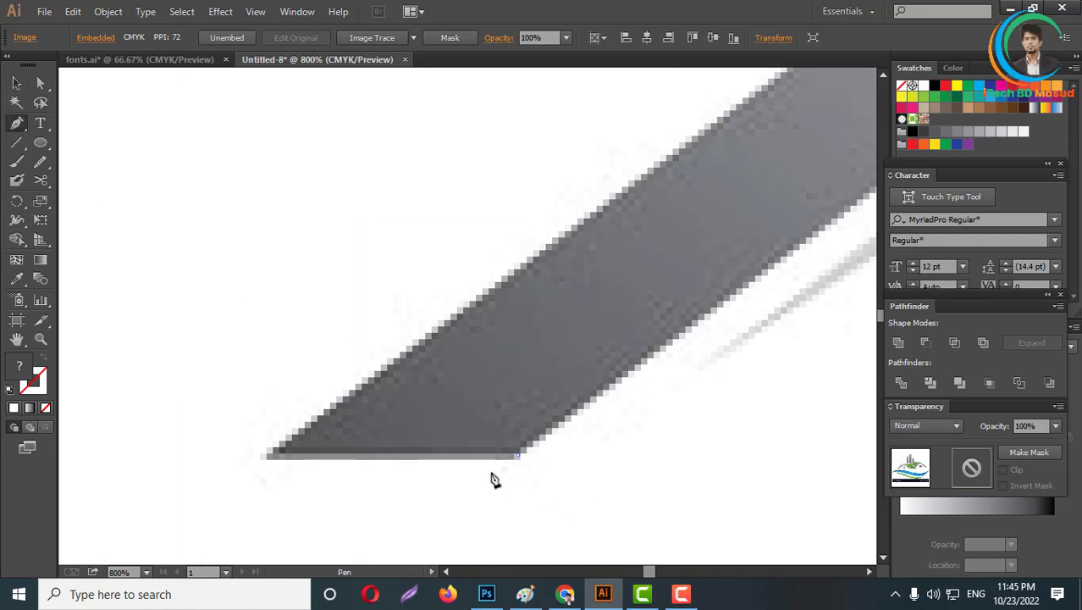
pyautogui.click(516, 454)
pyautogui.click(265, 455)
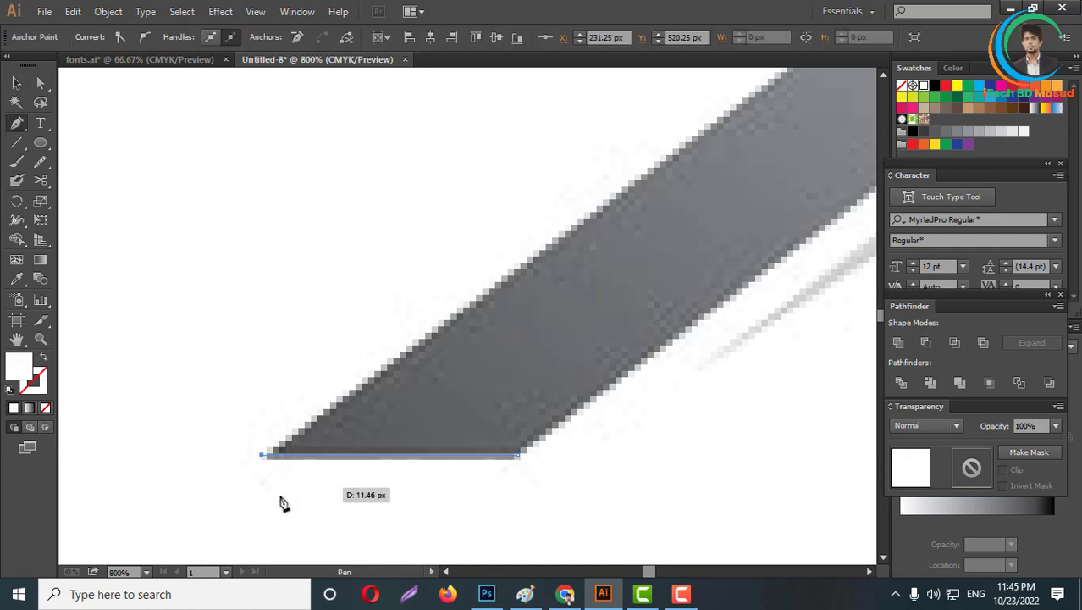
# Extend the path up to the gray roof's peak and down to the outer bottom corner of its right slope.
pyautogui.scroll(-5, 442, 442)
pyautogui.scroll(4, 465, 350)
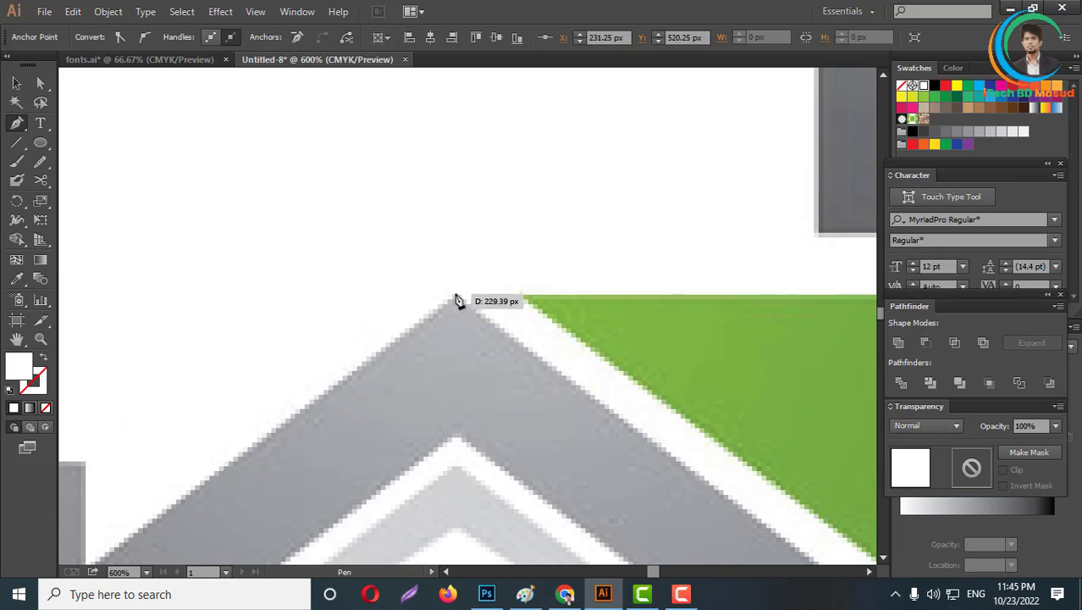
pyautogui.click(457, 300)
pyautogui.scroll(-4, 632, 466)
pyautogui.scroll(4, 454, 419)
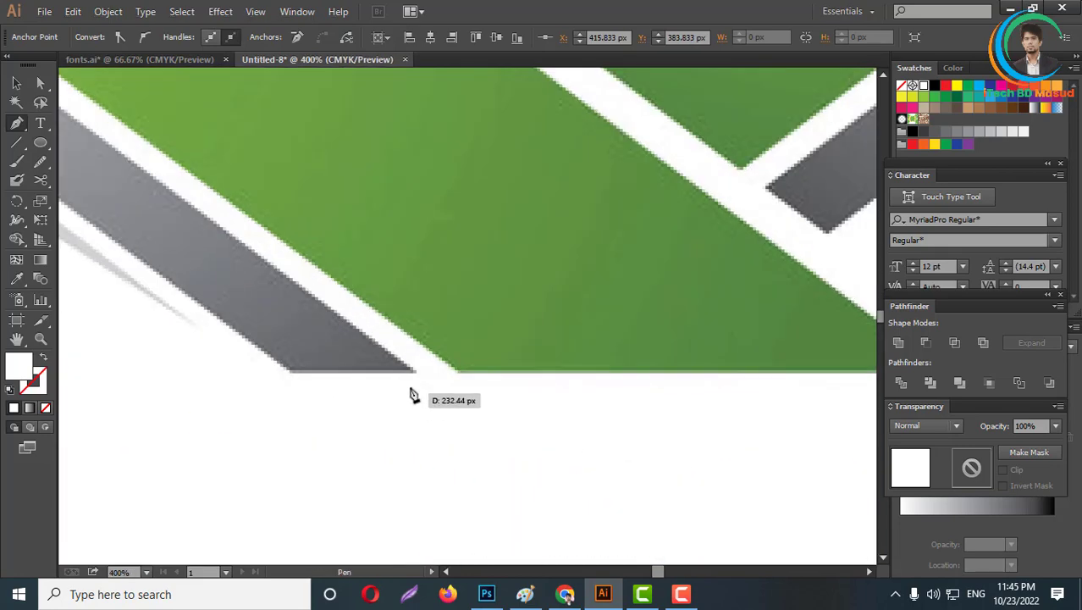
pyautogui.click(416, 372)
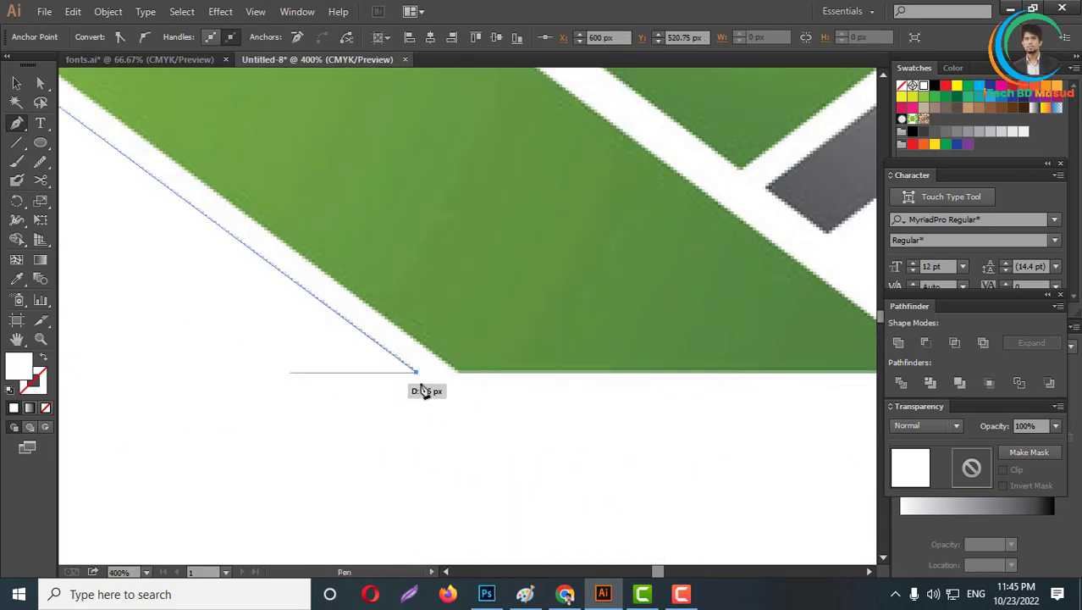
# Set the roof path's fill to none so the reference image shows through.
pyautogui.scroll(-4, 629, 386)
pyautogui.scroll(4, 589, 394)
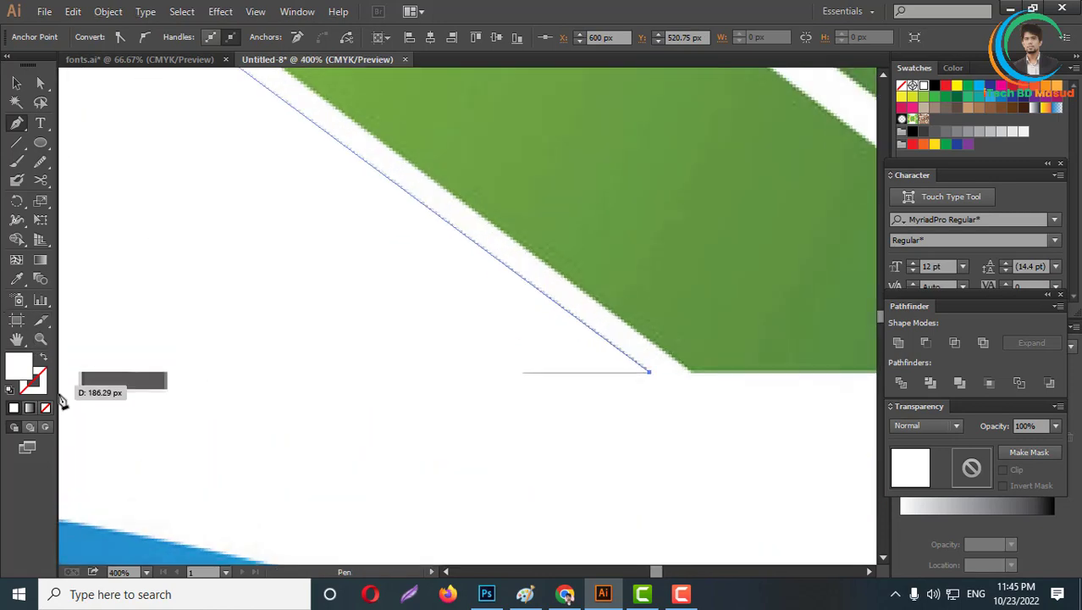
pyautogui.click(45, 407)
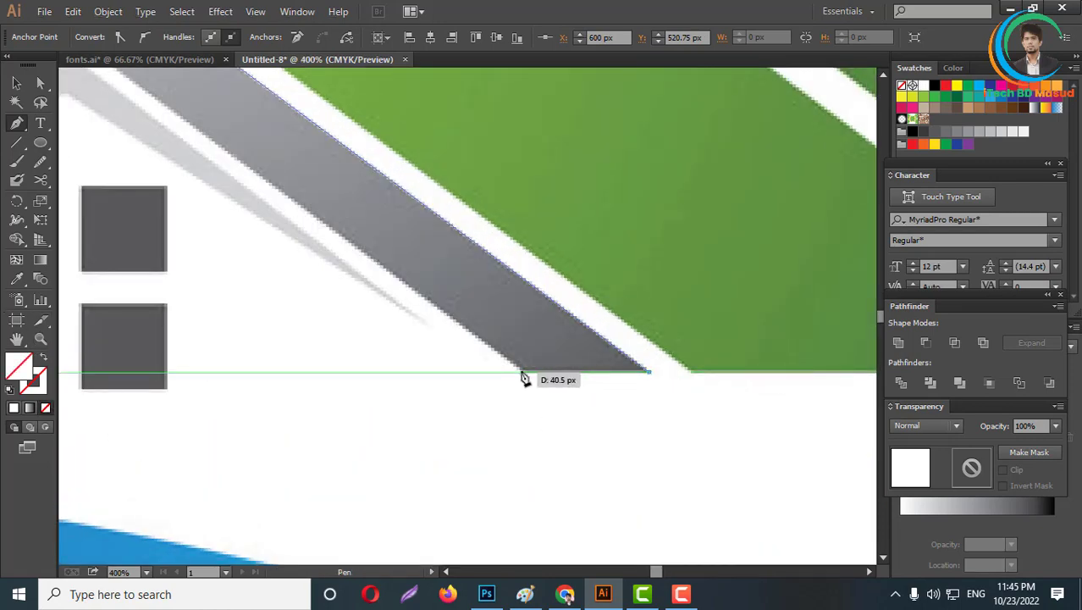
# Continue the left gray roof path through the right slope's inner bottom corner and the inner peak, closing it at the left end's inner corner.
pyautogui.scroll(-5, 524, 378)
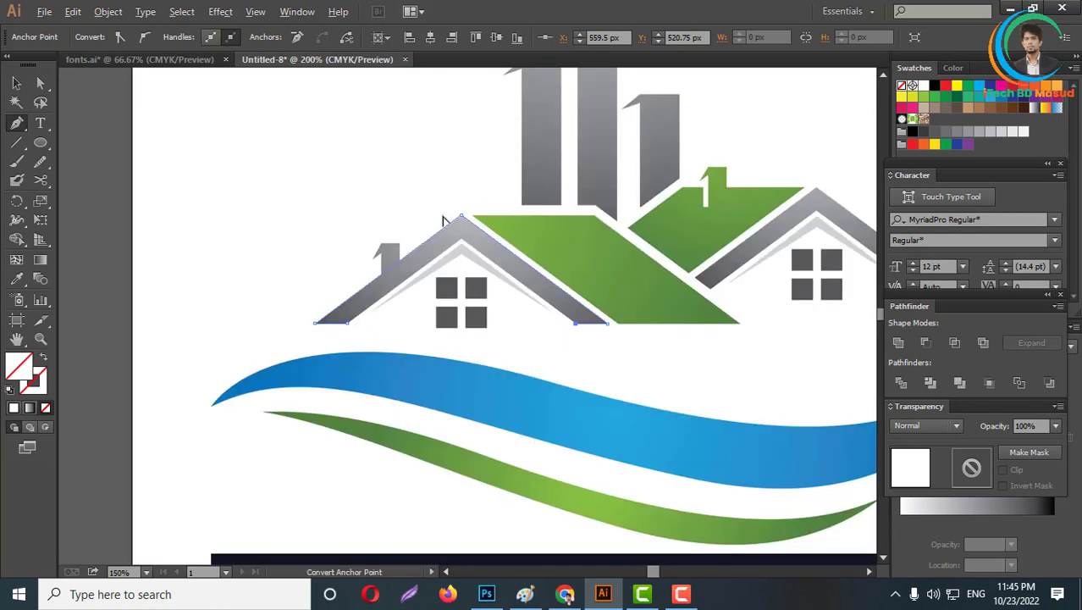
pyautogui.scroll(6, 545, 336)
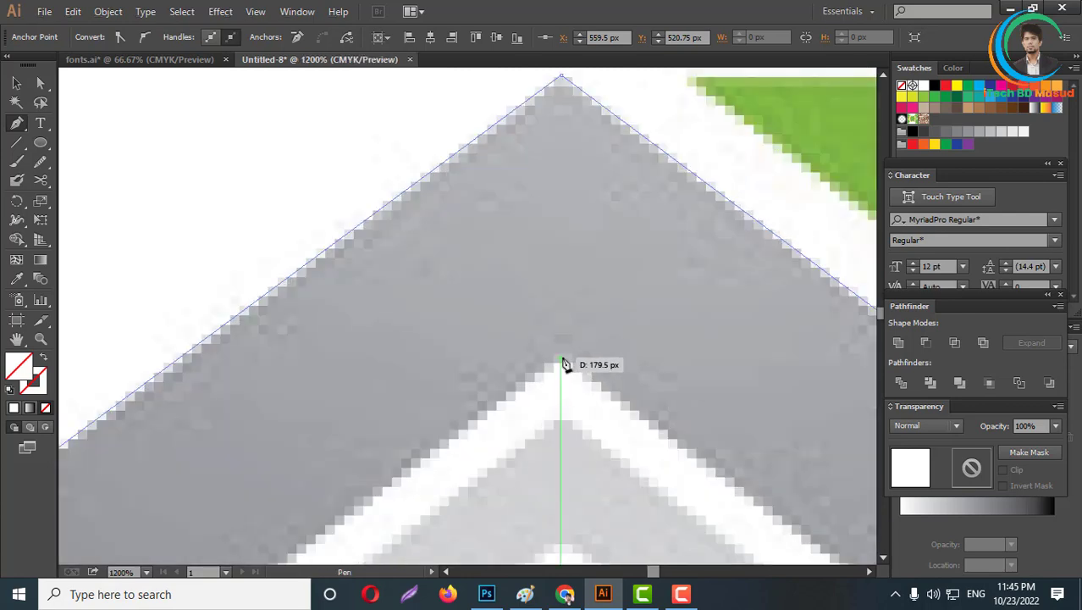
pyautogui.click(567, 364)
pyautogui.scroll(-4, 379, 501)
pyautogui.scroll(5, 374, 496)
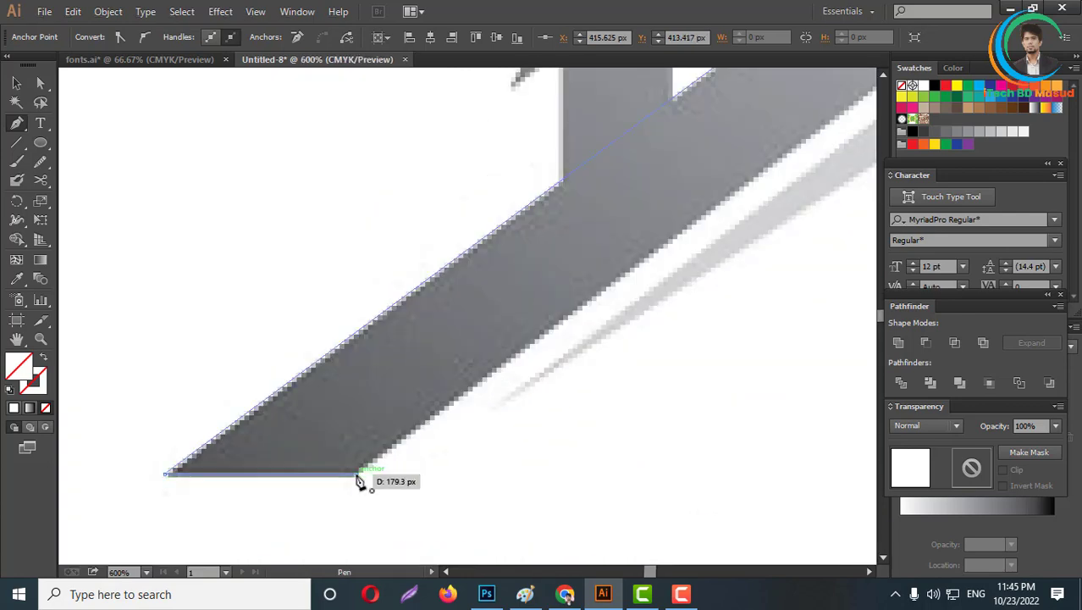
# Start a Pen path on the light gray strip under the roof, tracing its upper edge from left tip to peak to right tip.
pyautogui.scroll(-4, 359, 500)
pyautogui.scroll(6, 387, 449)
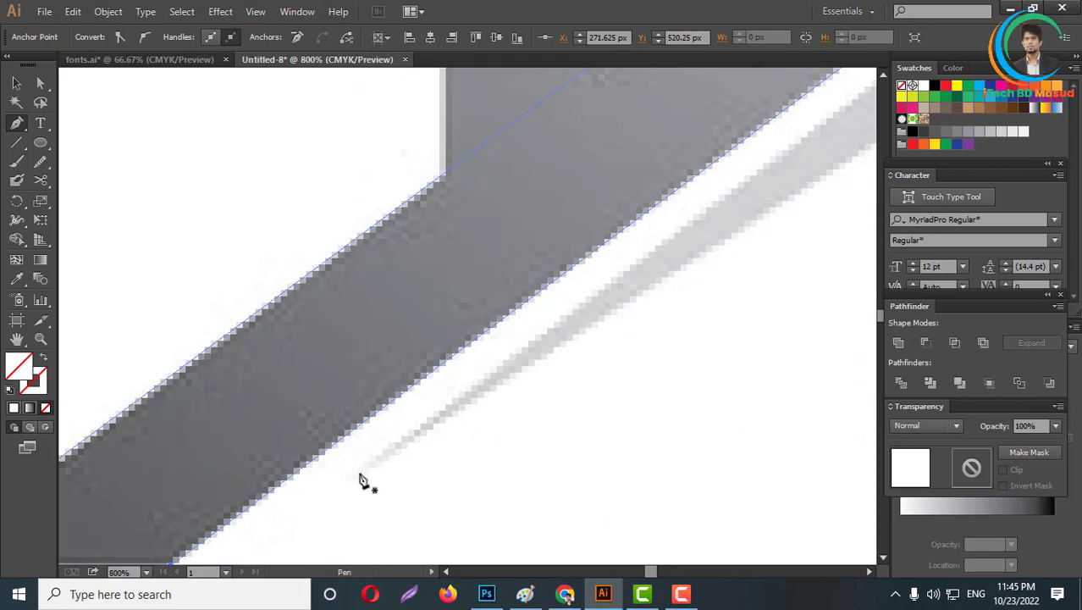
pyautogui.click(353, 483)
pyautogui.scroll(-4, 550, 379)
pyautogui.scroll(5, 520, 354)
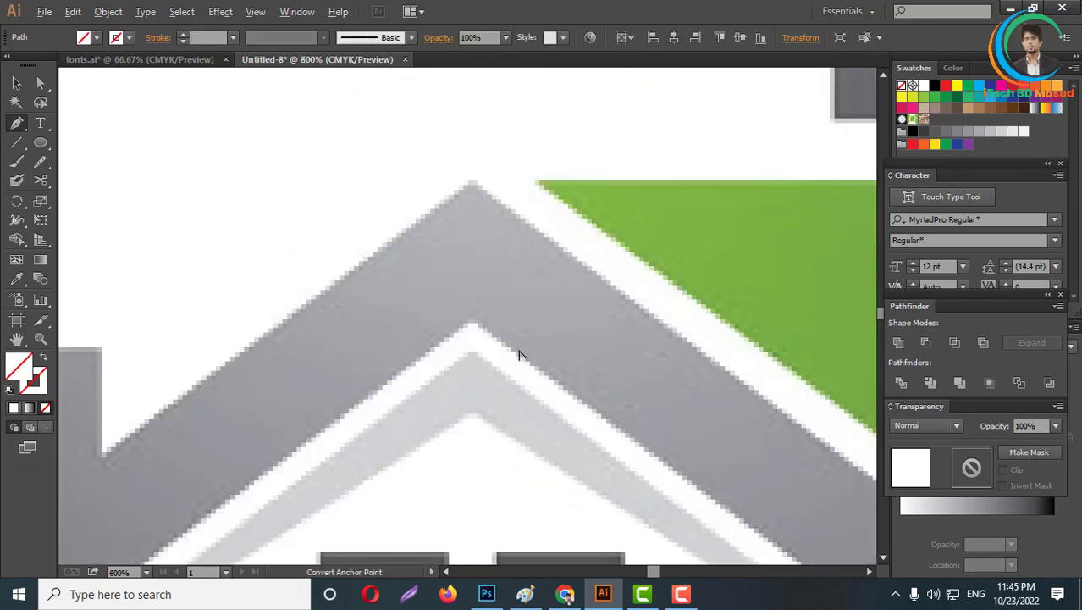
pyautogui.click(457, 358)
pyautogui.scroll(-4, 485, 379)
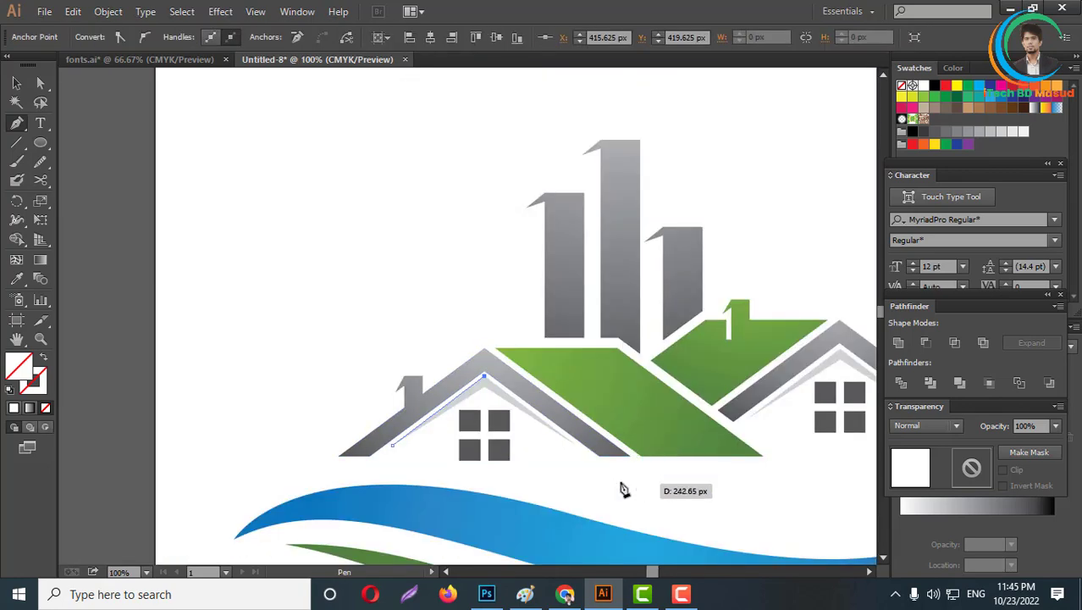
pyautogui.scroll(3, 621, 485)
pyautogui.scroll(2, 570, 448)
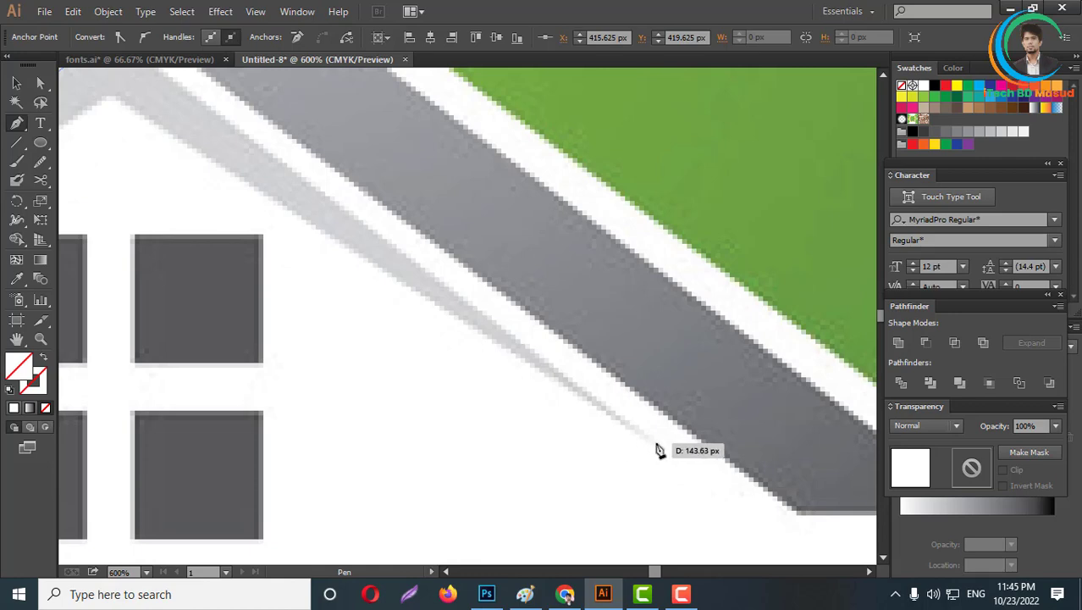
pyautogui.click(610, 442)
# Trace the light gray strip's lower edge through its inner peak and close the path at the left tip.
pyautogui.scroll(-3, 659, 448)
pyautogui.scroll(4, 486, 346)
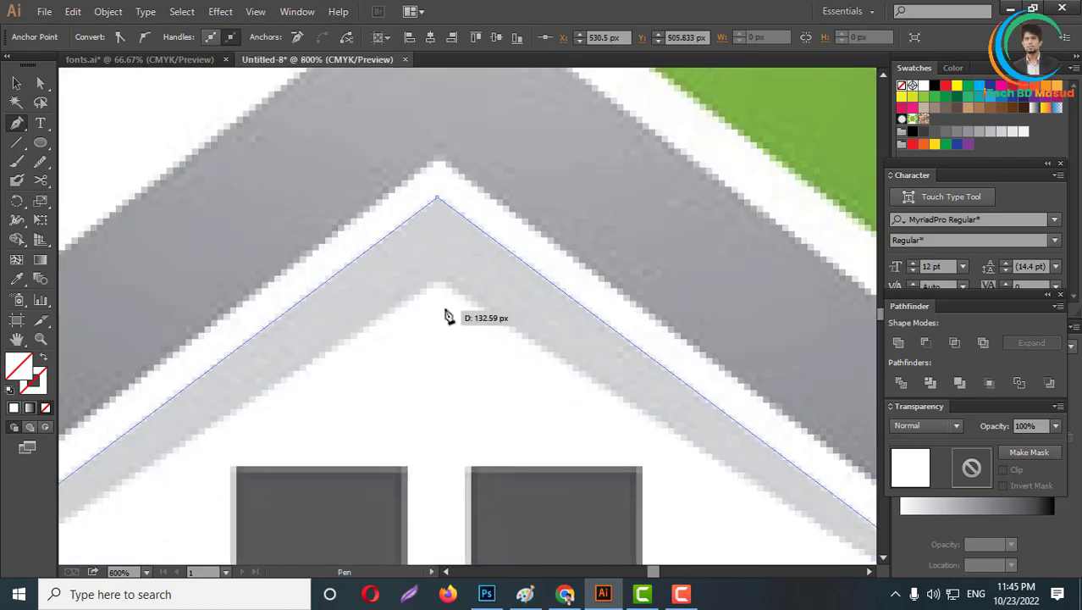
pyautogui.click(438, 288)
pyautogui.scroll(-4, 516, 346)
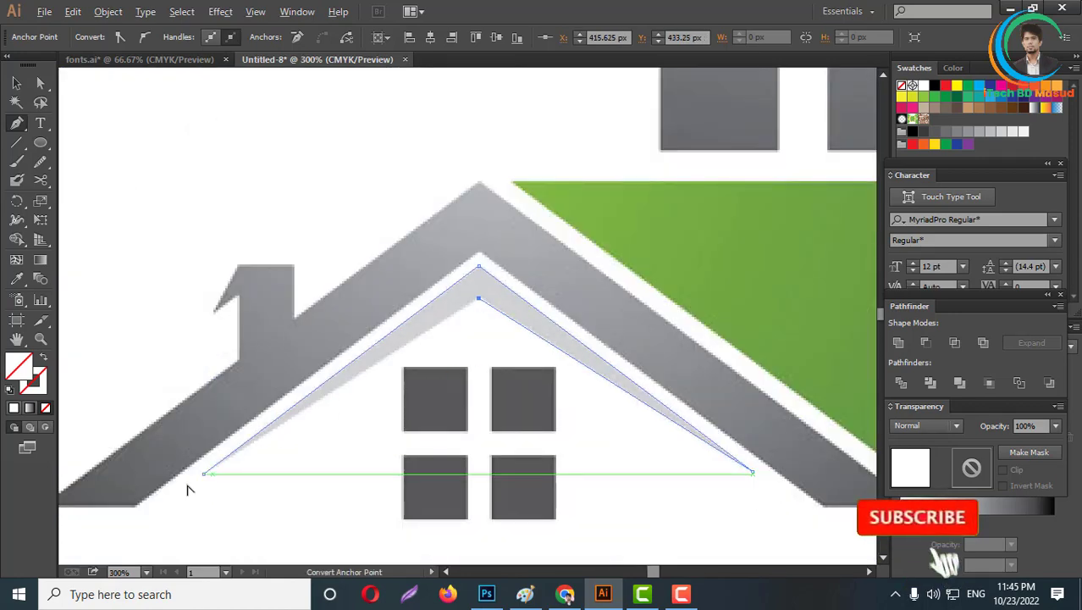
pyautogui.scroll(3, 188, 486)
pyautogui.click(228, 462)
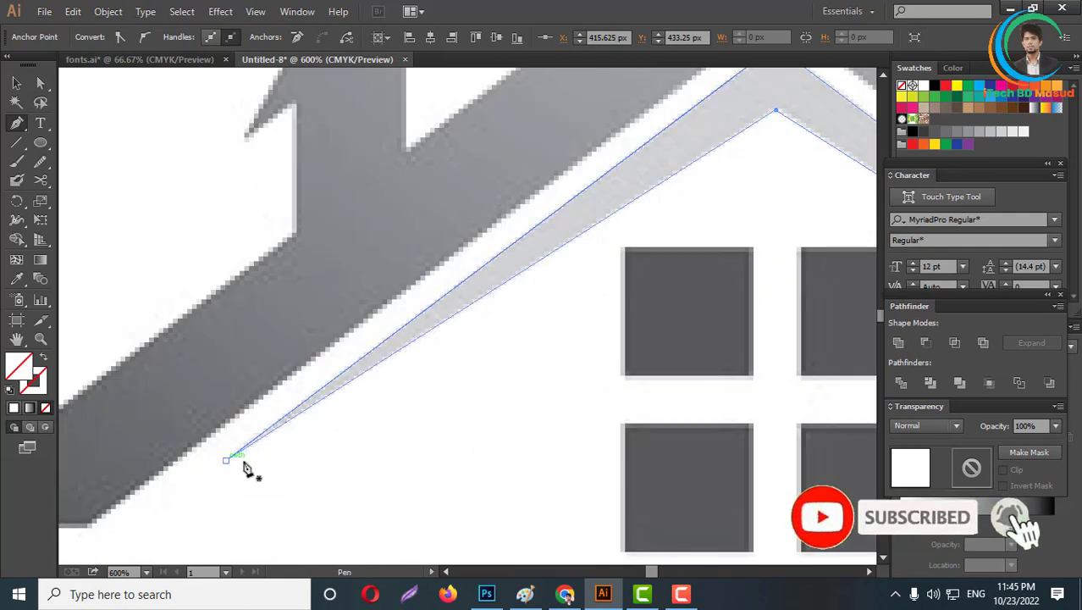
# Draw a square enclosing the left house's four window panes and a vertical line through its center, extending past both edges.
pyautogui.scroll(-5, 249, 470)
pyautogui.scroll(4, 551, 451)
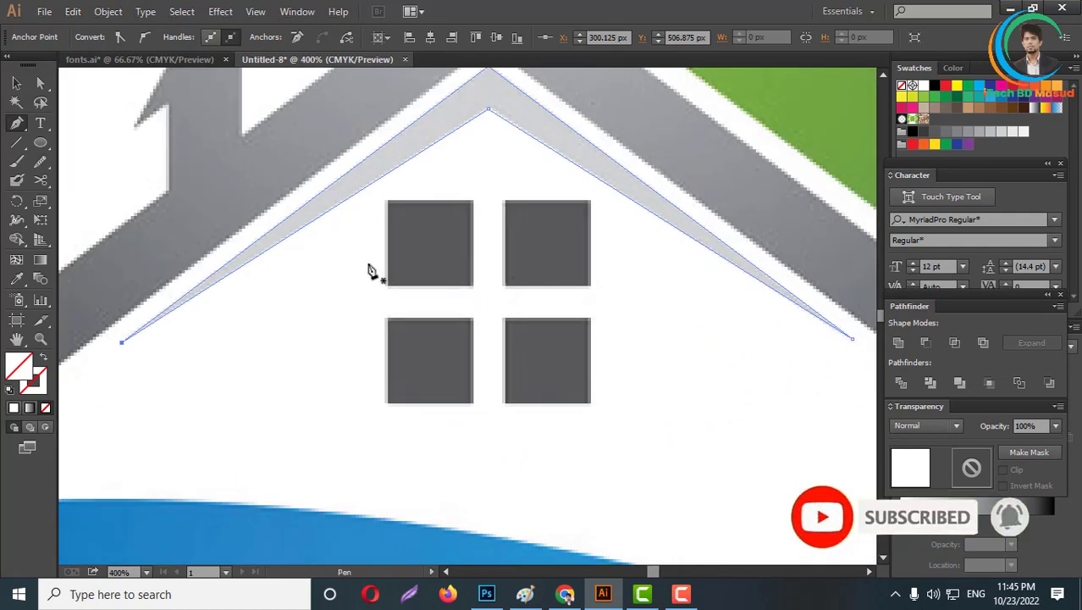
pyautogui.click(41, 145)
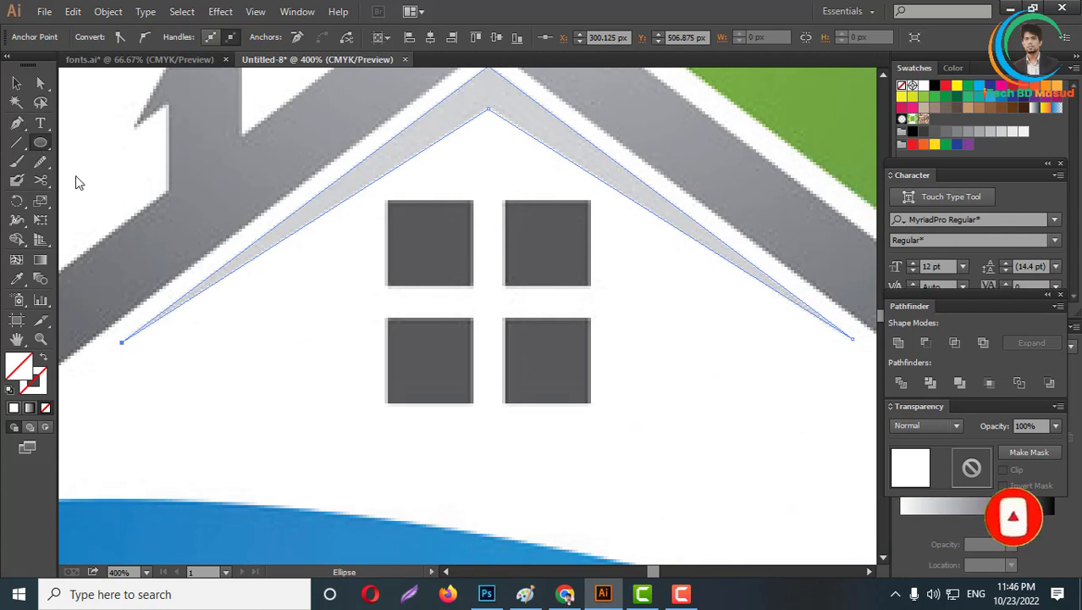
pyautogui.click(135, 142)
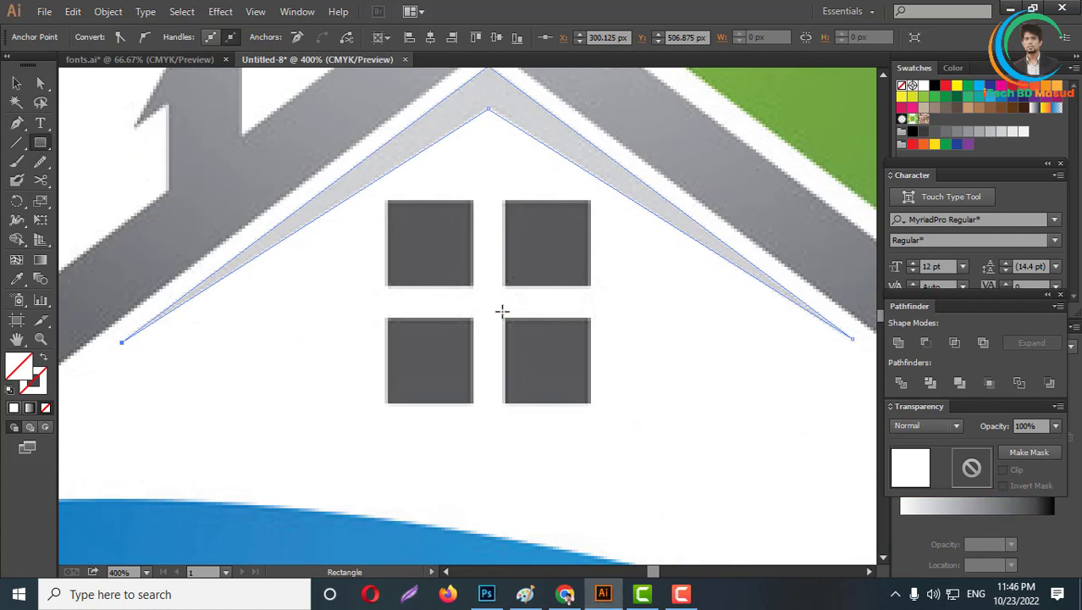
pyautogui.moveTo(488, 302); pyautogui.dragTo(543, 409)
pyautogui.click(17, 143)
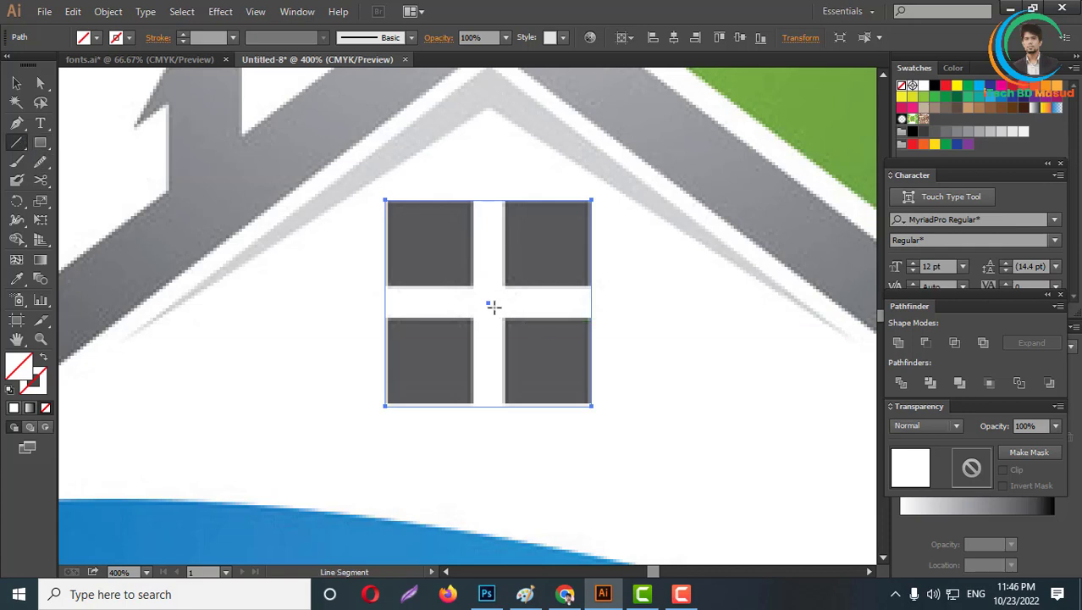
pyautogui.moveTo(487, 302)
pyautogui.mouseDown()
pyautogui.moveTo(499, 454)
pyautogui.moveTo(489, 458)
pyautogui.mouseUp()
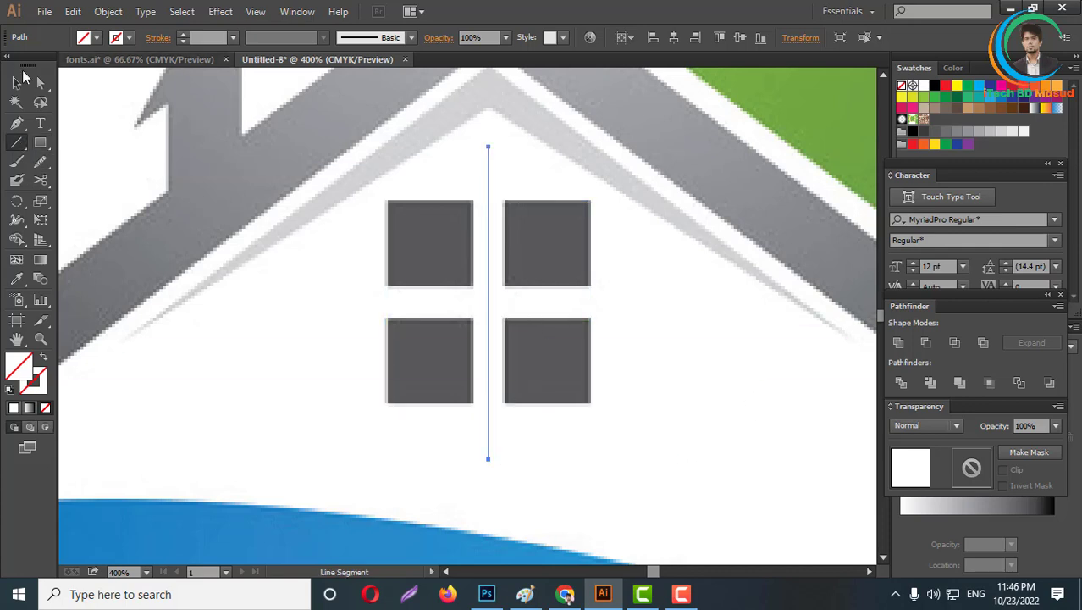
# Fill the window square with the red swatch.
pyautogui.click(18, 84)
pyautogui.click(594, 305)
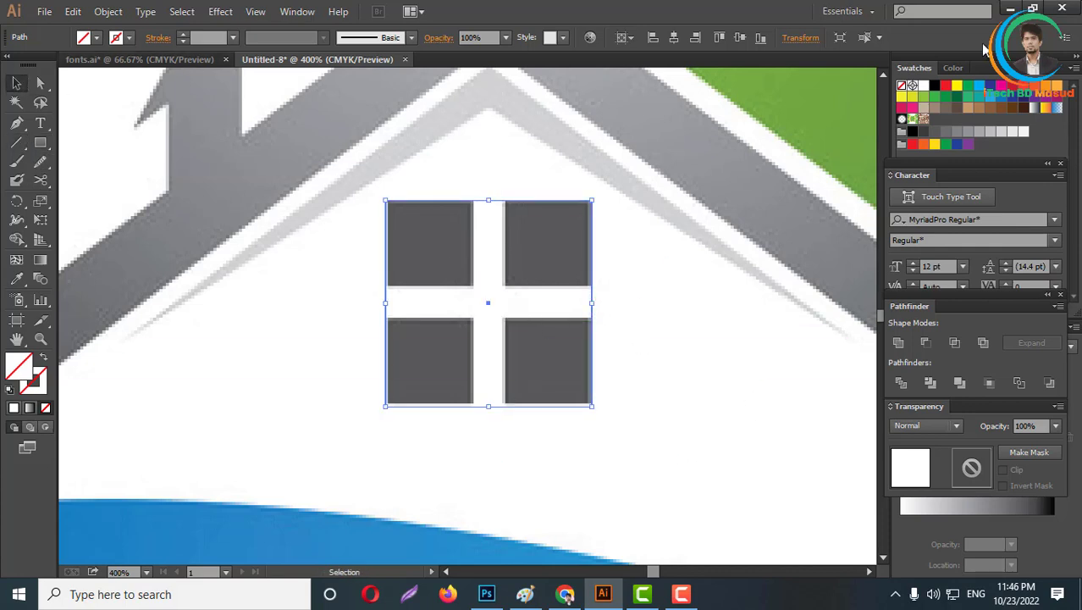
pyautogui.click(945, 86)
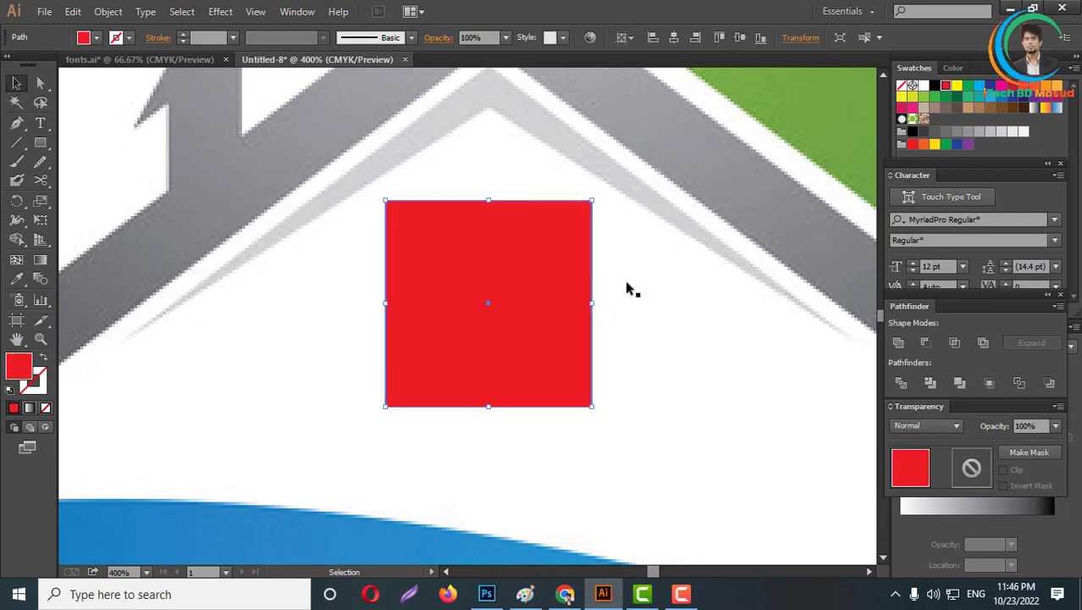
# Give the vertical center line a thick black stroke and expand it into a filled bar.
pyautogui.click(488, 269)
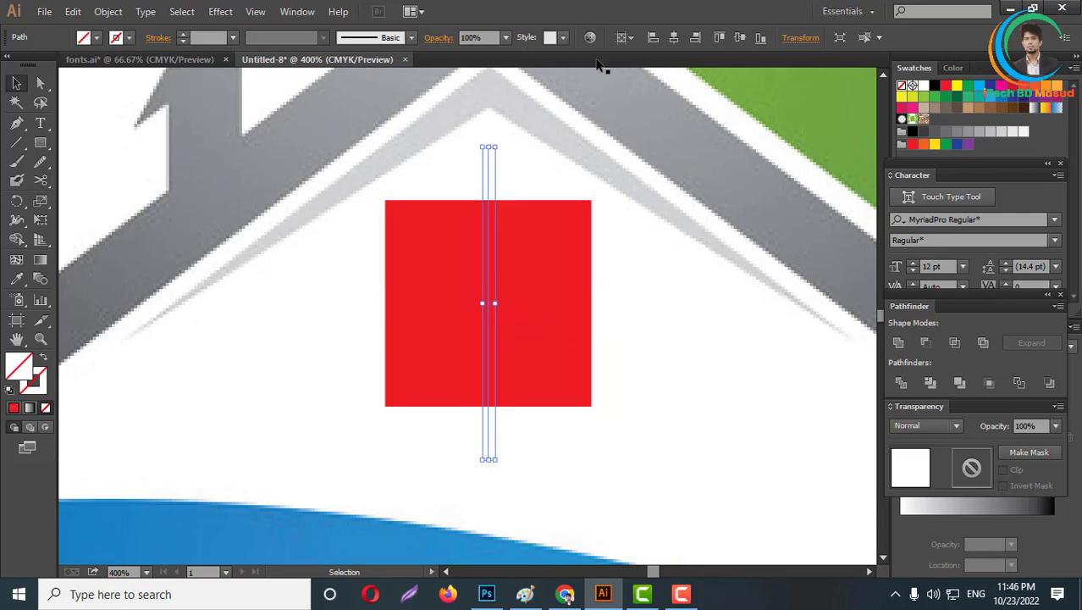
pyautogui.scroll(5, 208, 40)
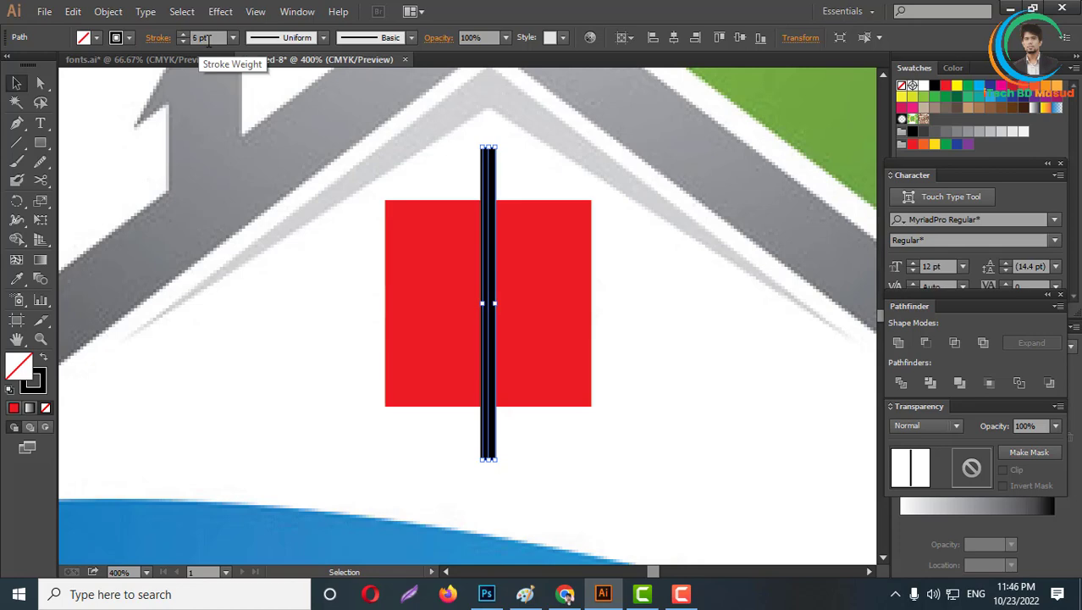
pyautogui.scroll(1, 209, 39)
pyautogui.click(107, 12)
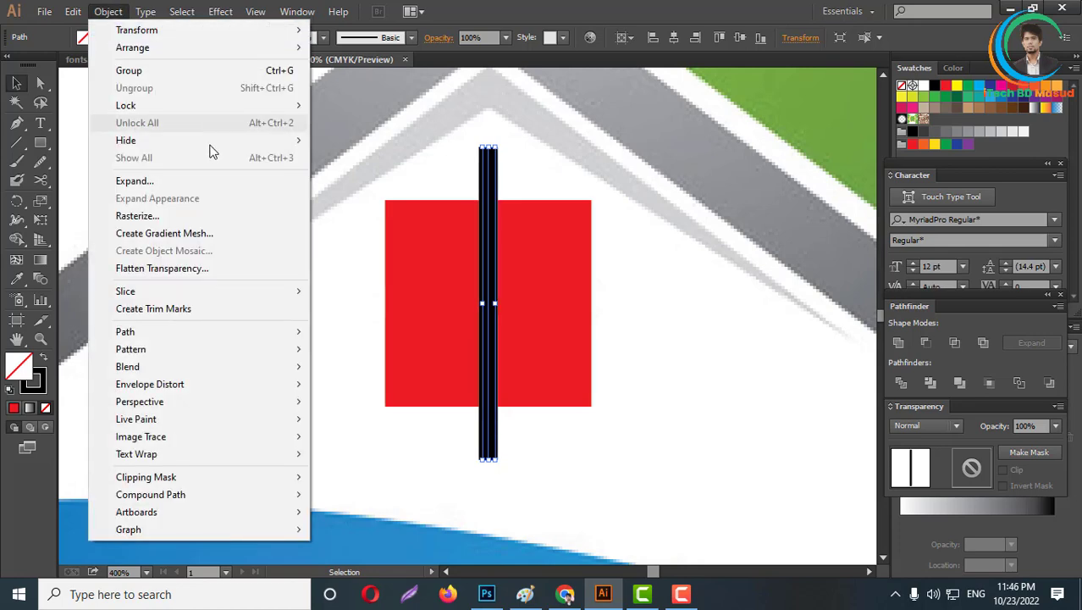
pyautogui.click(158, 182)
pyautogui.click(521, 387)
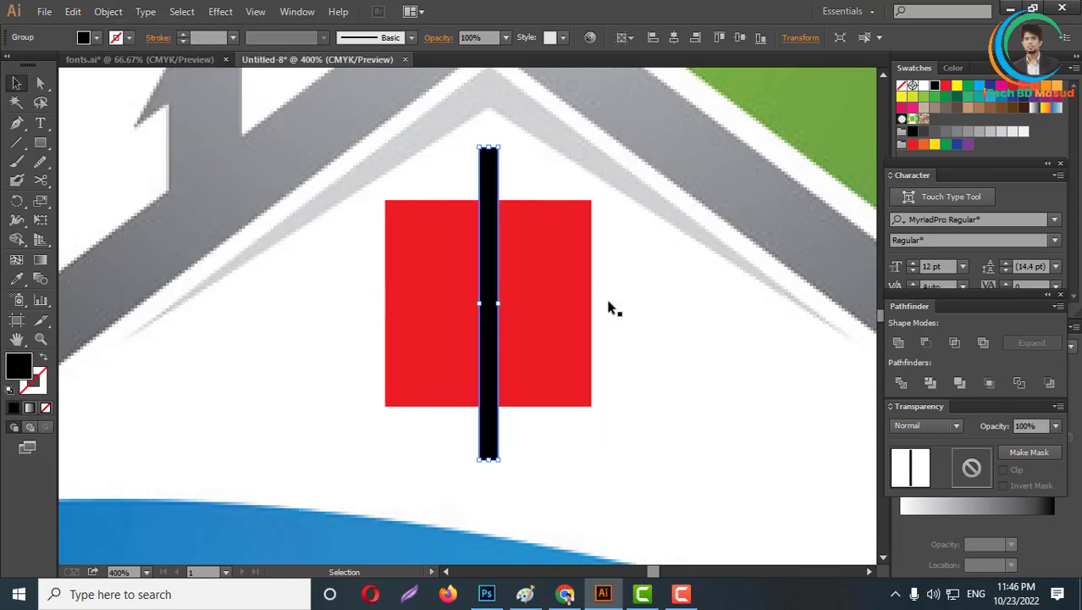
# Create a copy of the black bar rotated 90° so the two bars form a centered cross over the window square.
pyautogui.click(25, 82)
pyautogui.press('v')
pyautogui.moveTo(504, 142); pyautogui.dragTo(669, 305)
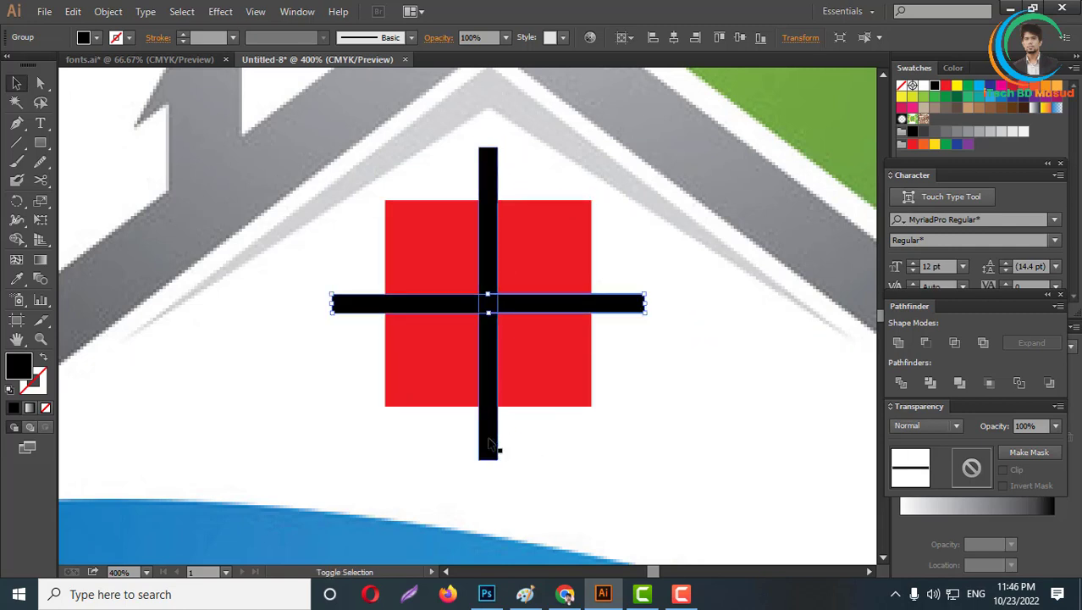
# Subtract both black bars from the red square with Minus Front to form four window panes.
pyautogui.keyDown('shift'); pyautogui.click(493, 447); pyautogui.keyUp('shift')
pyautogui.keyDown('shift'); pyautogui.click(566, 370); pyautogui.keyUp('shift')
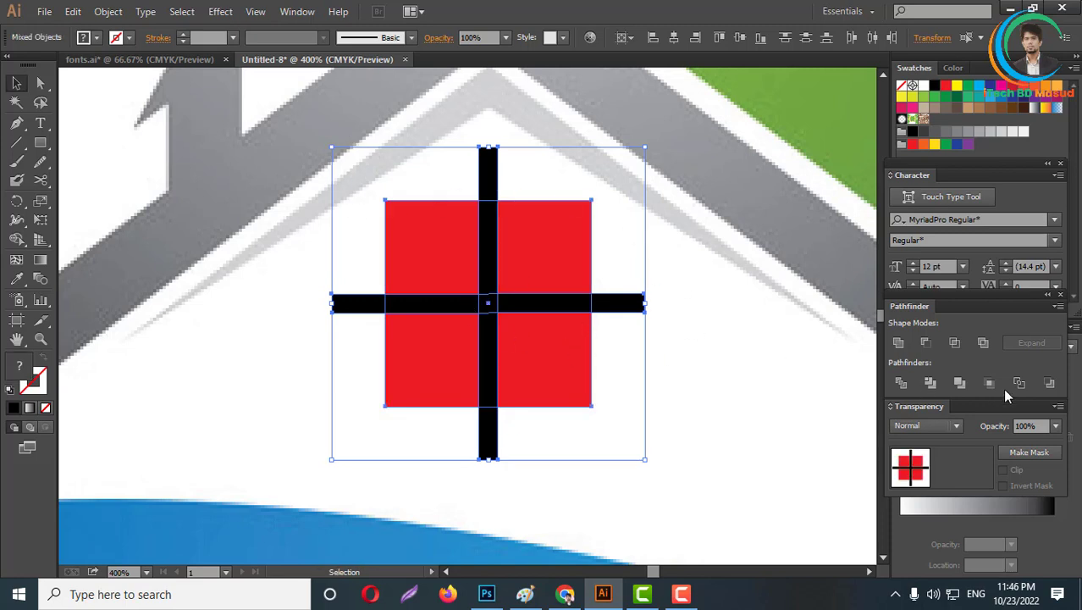
pyautogui.click(925, 343)
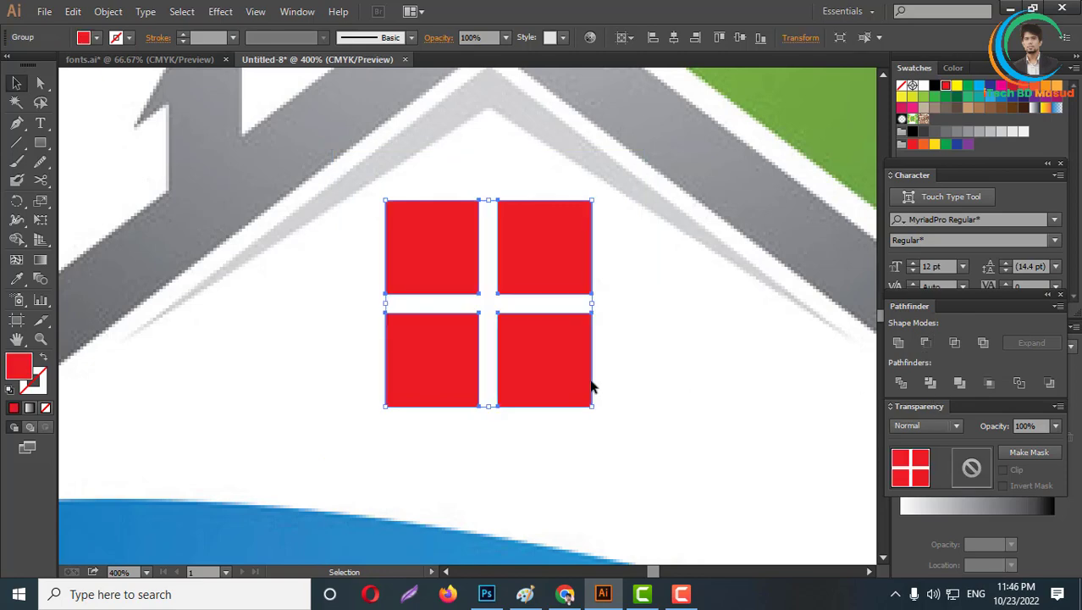
# Draw a red rectangle over the left house's chimney, from its top edge down into the gray roof, and deselect it.
pyautogui.scroll(-3, 593, 394)
pyautogui.scroll(4, 450, 283)
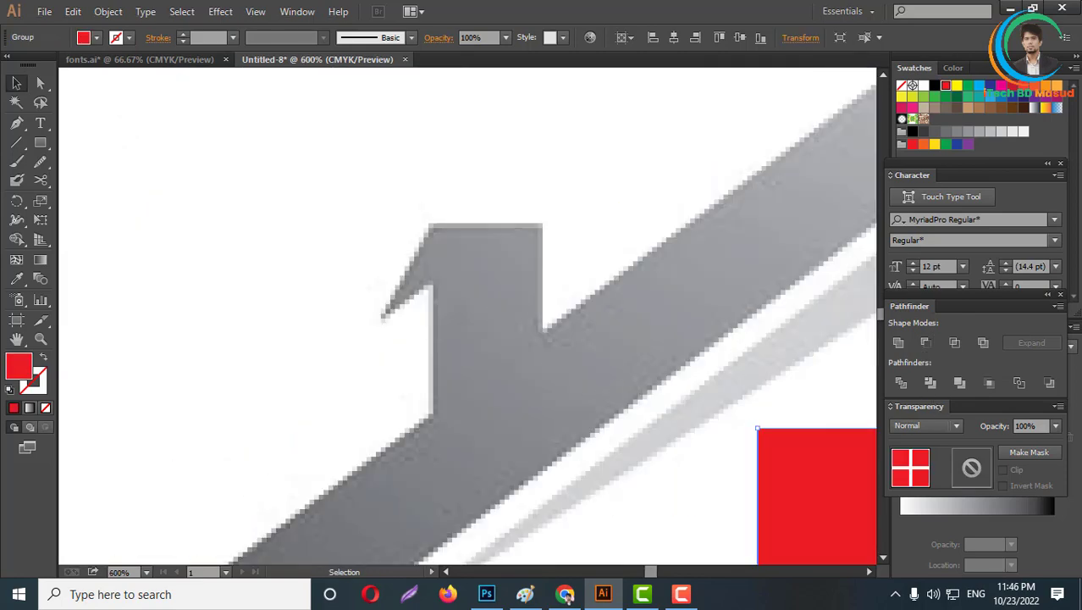
pyautogui.click(39, 142)
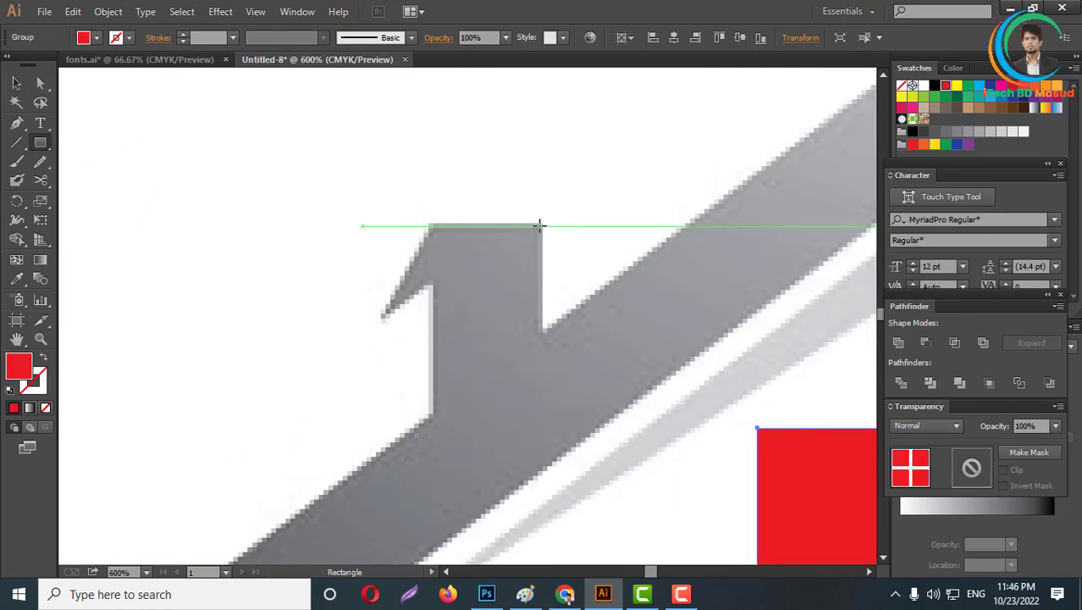
pyautogui.moveTo(542, 222); pyautogui.dragTo(431, 443)
pyautogui.click(16, 82)
pyautogui.click(172, 186)
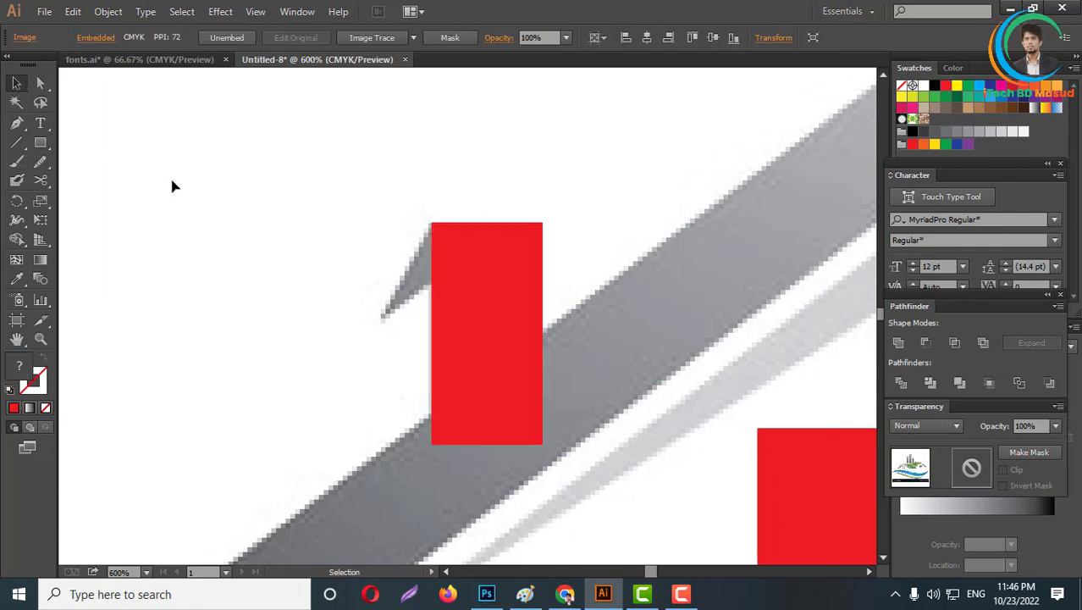
# Trace the chimney's pointed left tip with the Pen tool as a red wedge overlapping the rectangle, and deselect it.
pyautogui.click(17, 122)
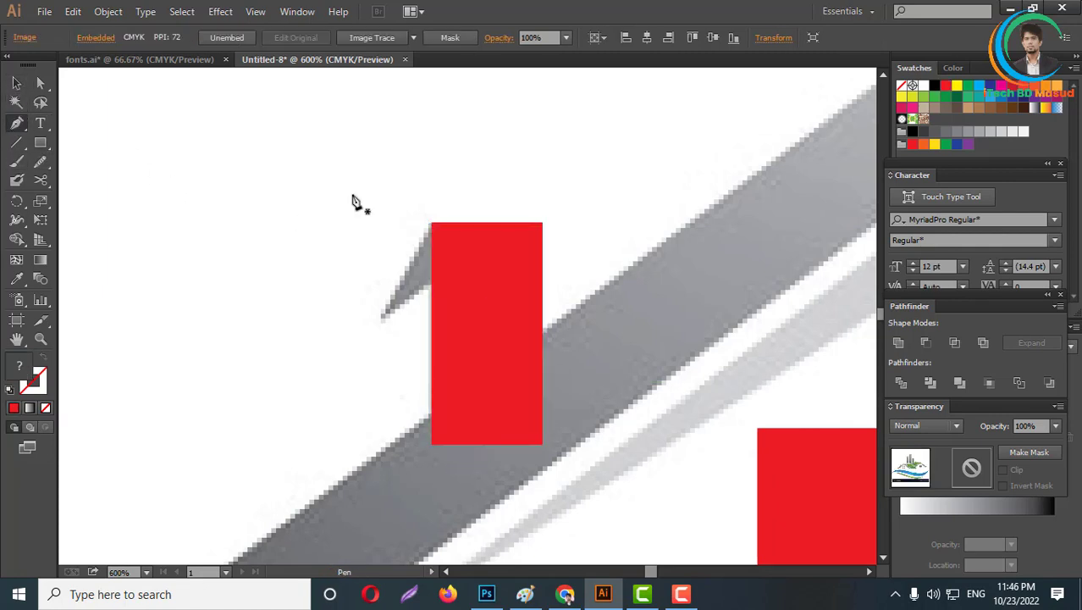
pyautogui.click(431, 224)
pyautogui.click(383, 318)
pyautogui.click(458, 271)
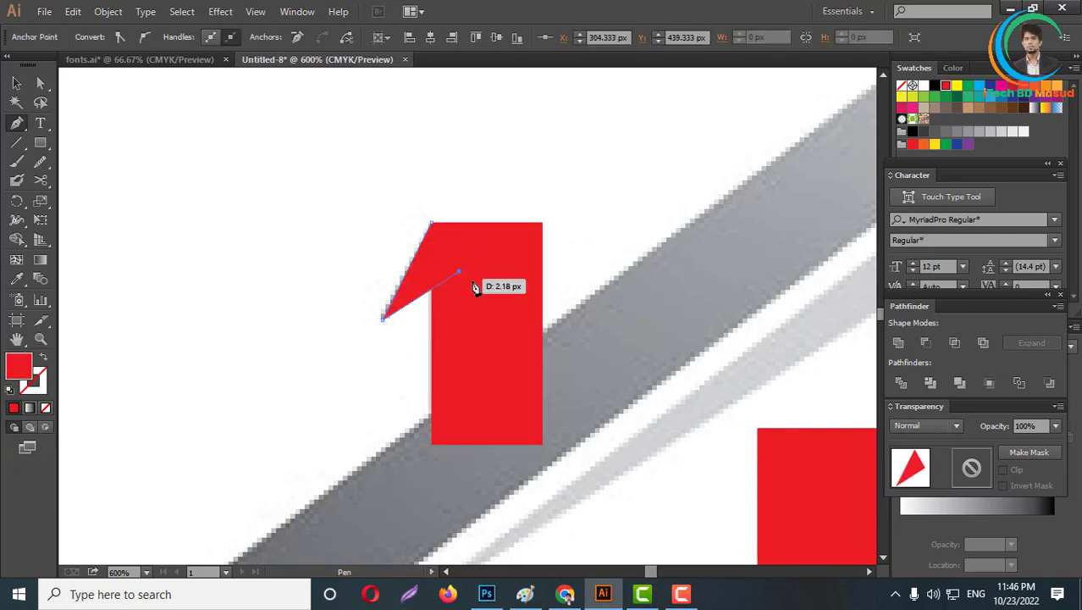
pyautogui.click(16, 83)
pyautogui.click(232, 304)
# Start a Pen path on the large green roof, tracing its straight top edge and the slope down to its bottom-right corner.
pyautogui.scroll(-4, 232, 305)
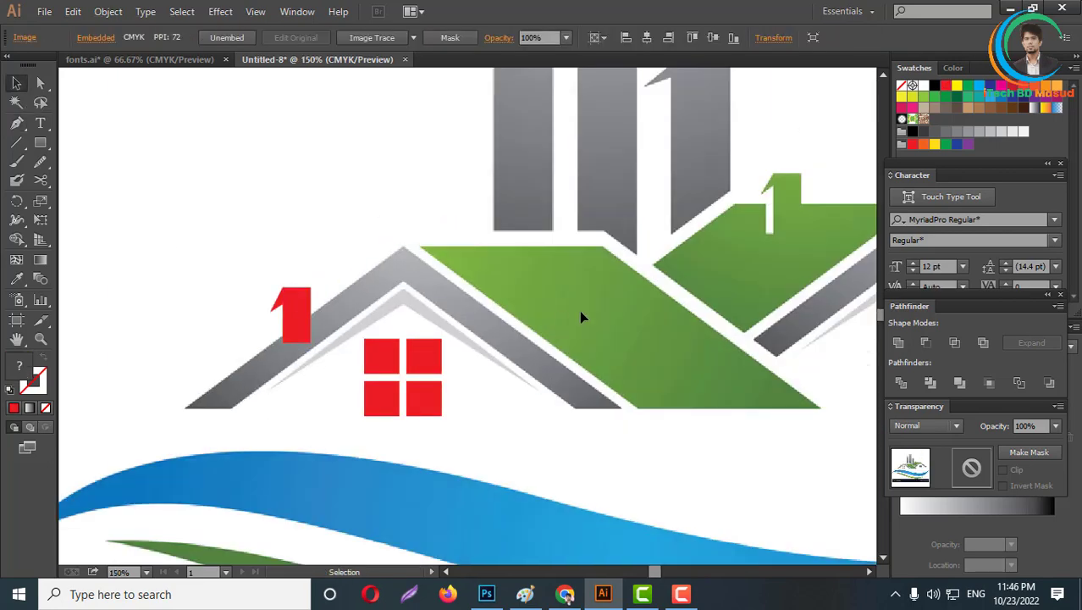
pyautogui.scroll(2, 597, 293)
pyautogui.click(16, 121)
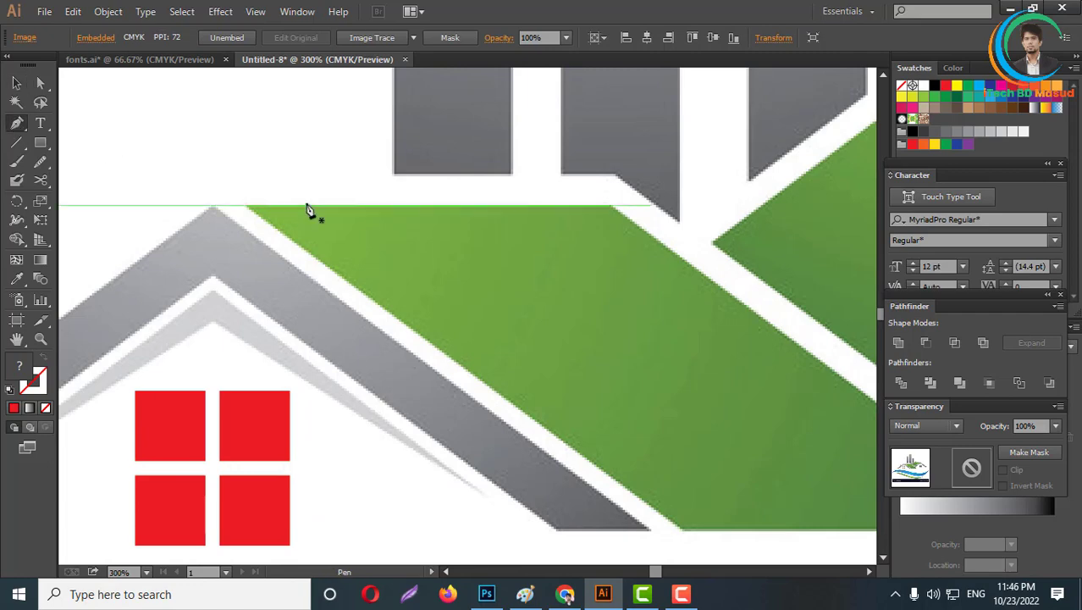
pyautogui.click(244, 208)
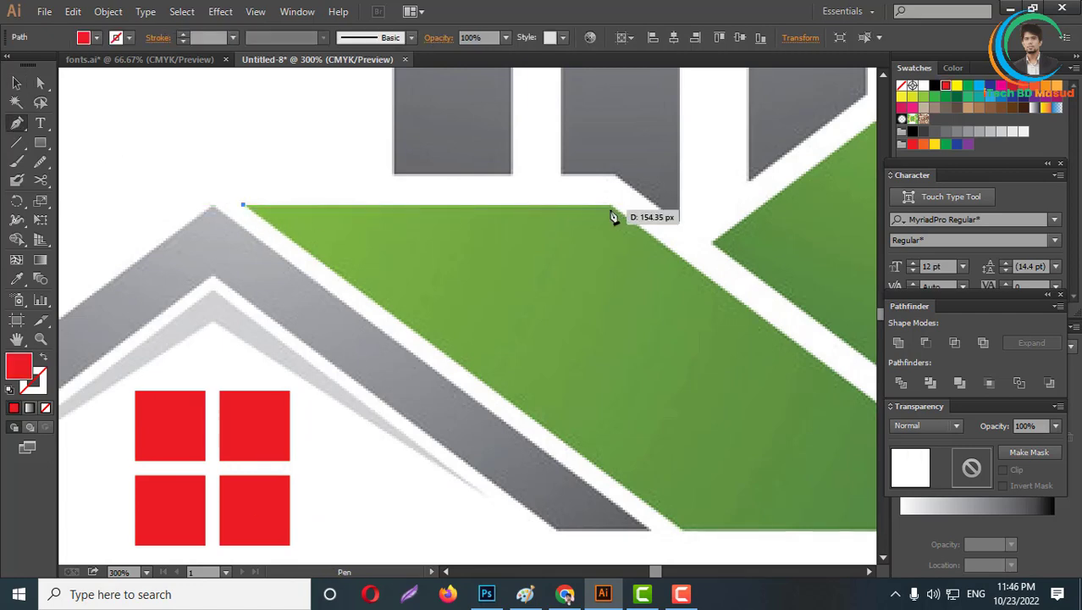
pyautogui.keyDown('shift'); pyautogui.click(615, 208); pyautogui.keyUp('shift')
pyautogui.scroll(-2, 720, 343)
pyautogui.scroll(4, 858, 414)
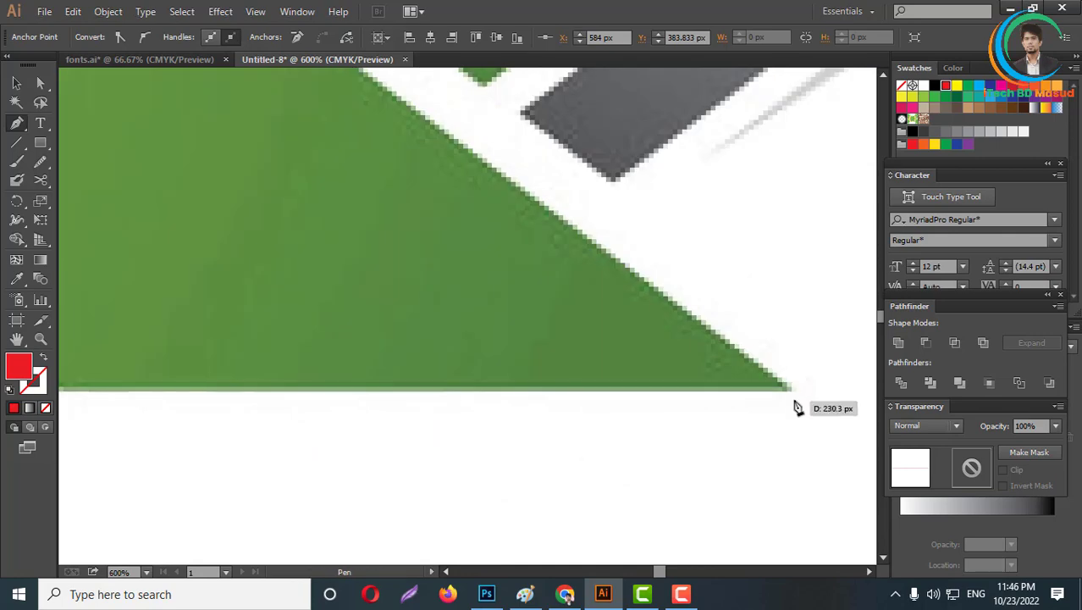
pyautogui.click(791, 390)
# Finish tracing the large green roof by adding its bottom-left corner and closing the red path at its top-left corner.
pyautogui.scroll(-4, 833, 377)
pyautogui.scroll(2, 633, 379)
pyautogui.scroll(1, 633, 381)
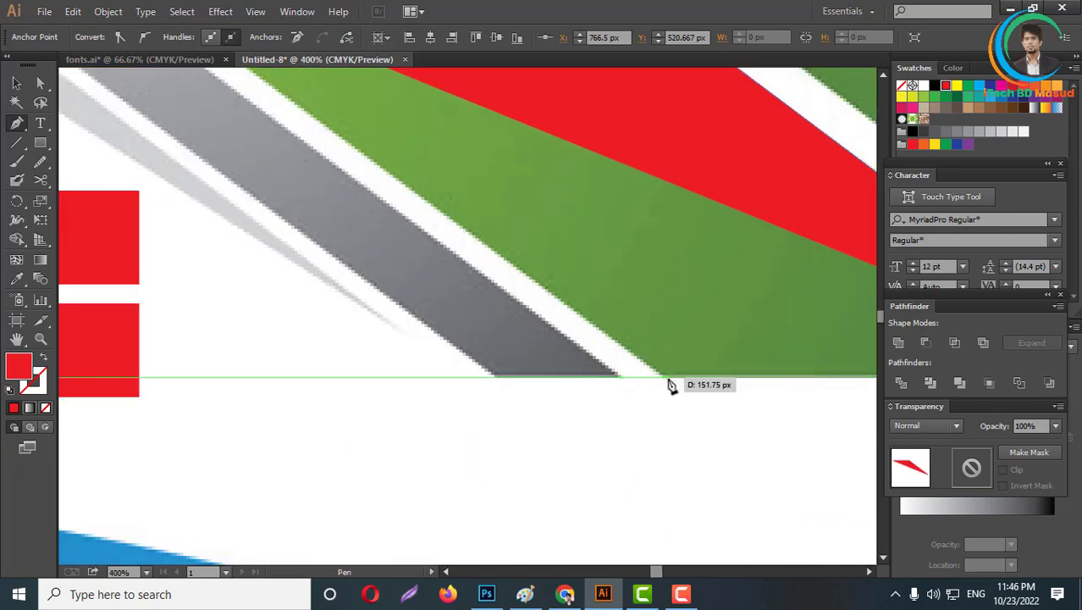
pyautogui.click(665, 378)
pyautogui.scroll(-3, 687, 382)
pyautogui.scroll(4, 458, 225)
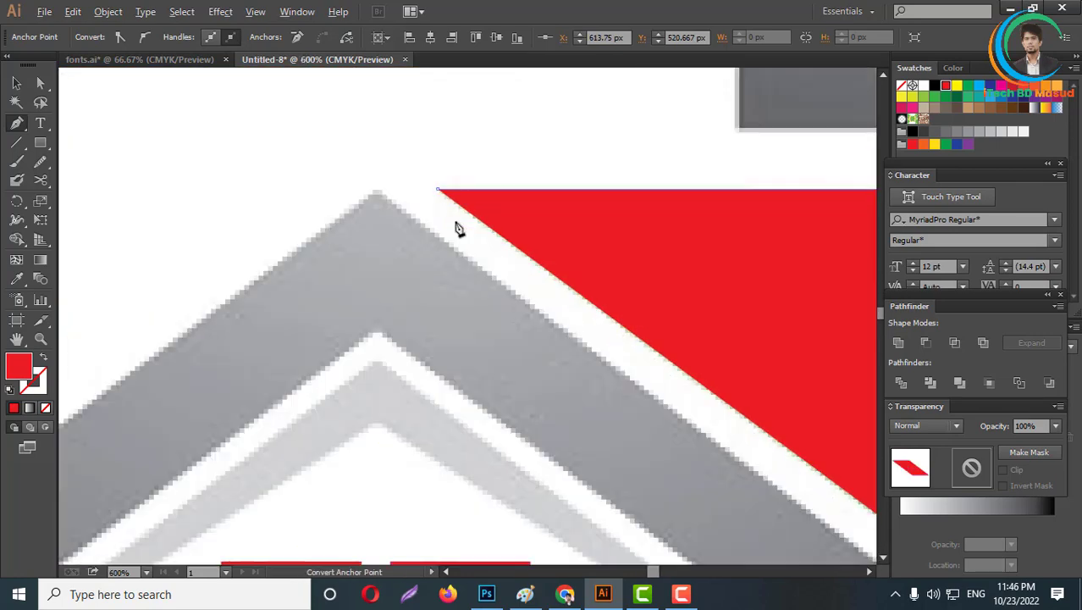
pyautogui.click(440, 191)
pyautogui.scroll(-3, 542, 212)
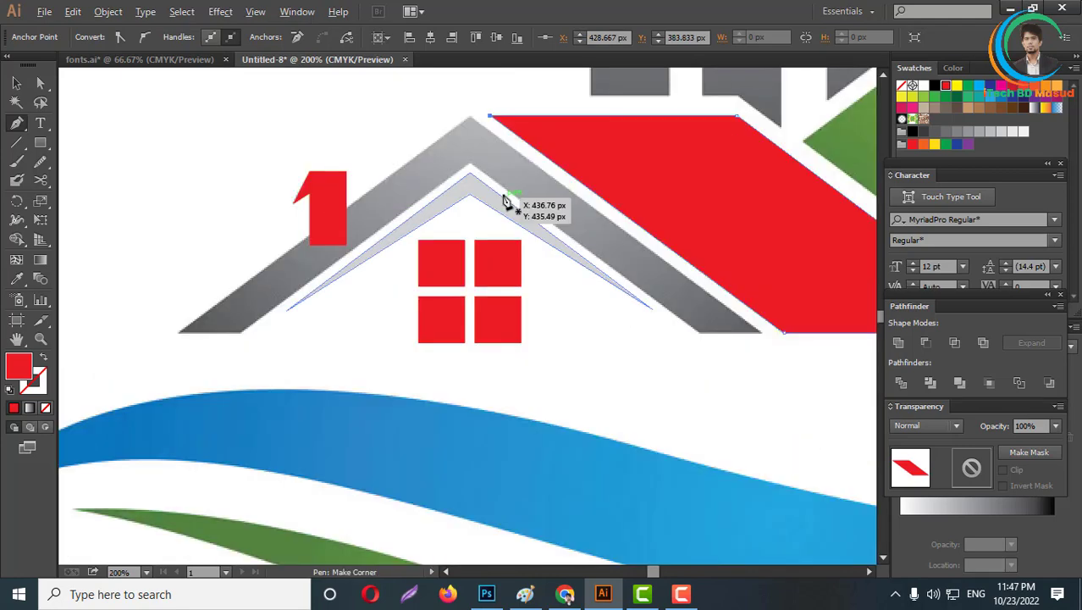
# Move the reference image off the artboard so the traced house shapes stay on the white page.
pyautogui.scroll(-5, 506, 201)
pyautogui.click(17, 83)
pyautogui.moveTo(441, 174); pyautogui.dragTo(837, 126)
# Fill all the traced house shapes with black, group them, and deselect.
pyautogui.moveTo(385, 138); pyautogui.dragTo(710, 315)
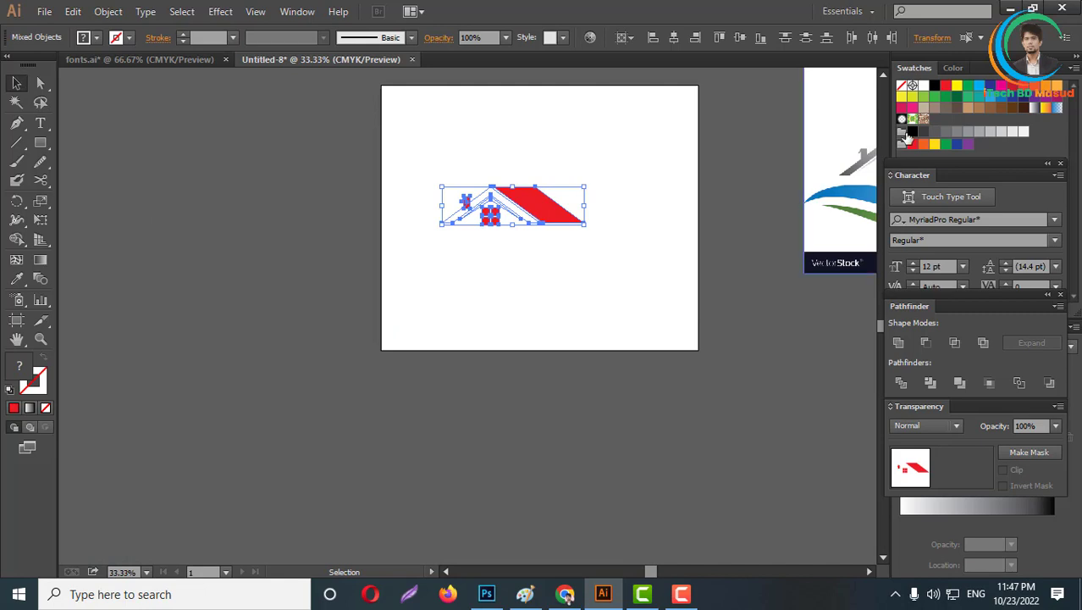
pyautogui.click(934, 85)
pyautogui.scroll(3, 575, 176)
pyautogui.rightClick(459, 226)
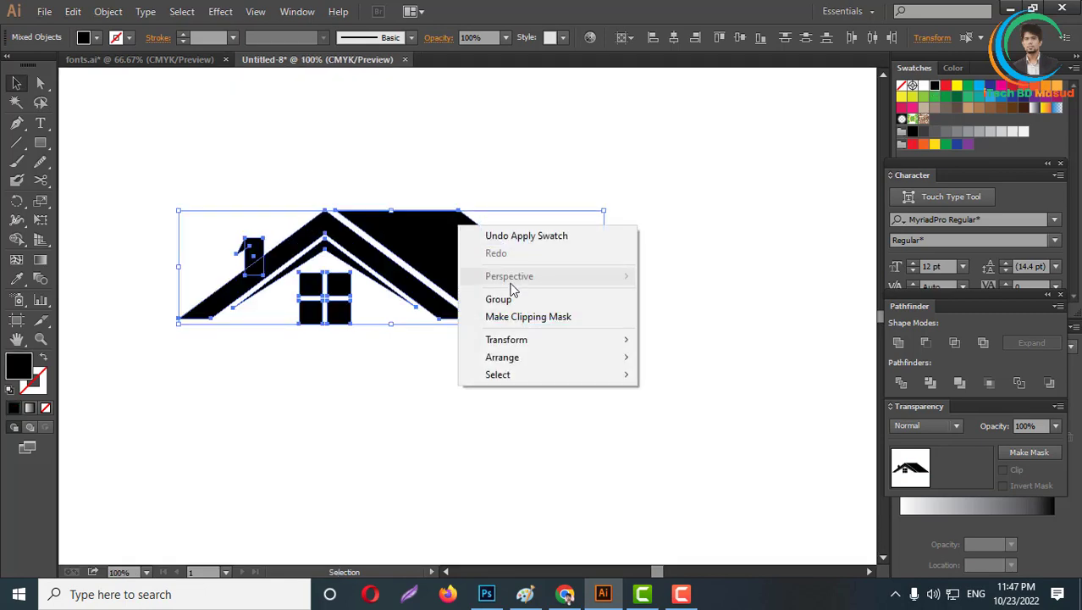
pyautogui.click(498, 300)
pyautogui.click(660, 311)
# Move the grouped black house to the middle of the artboard and deselect it.
pyautogui.scroll(-4, 660, 311)
pyautogui.moveTo(546, 290); pyautogui.dragTo(649, 343)
pyautogui.scroll(5, 650, 339)
pyautogui.scroll(6, 538, 409)
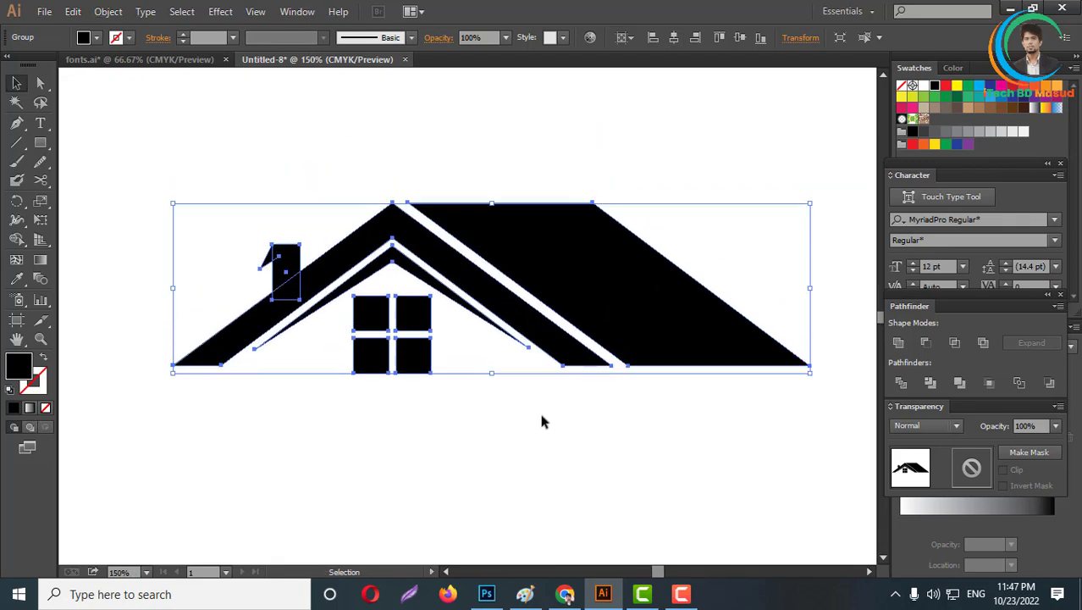
pyautogui.click(541, 412)
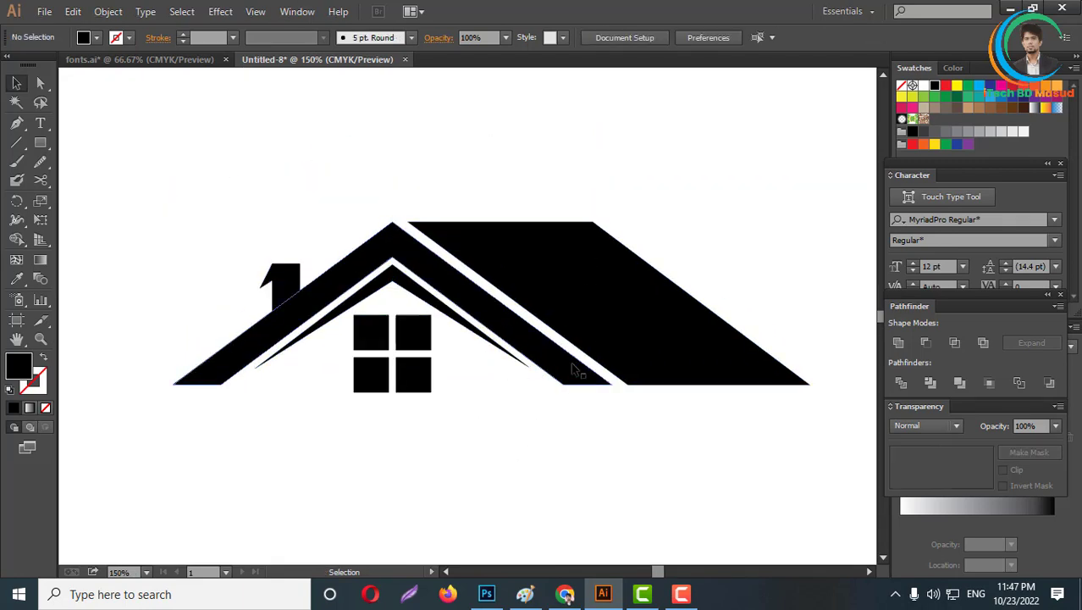
# Shift the house group slightly left, scale it up to fill more of the artboard's width, and deselect it.
pyautogui.scroll(-7, 574, 370)
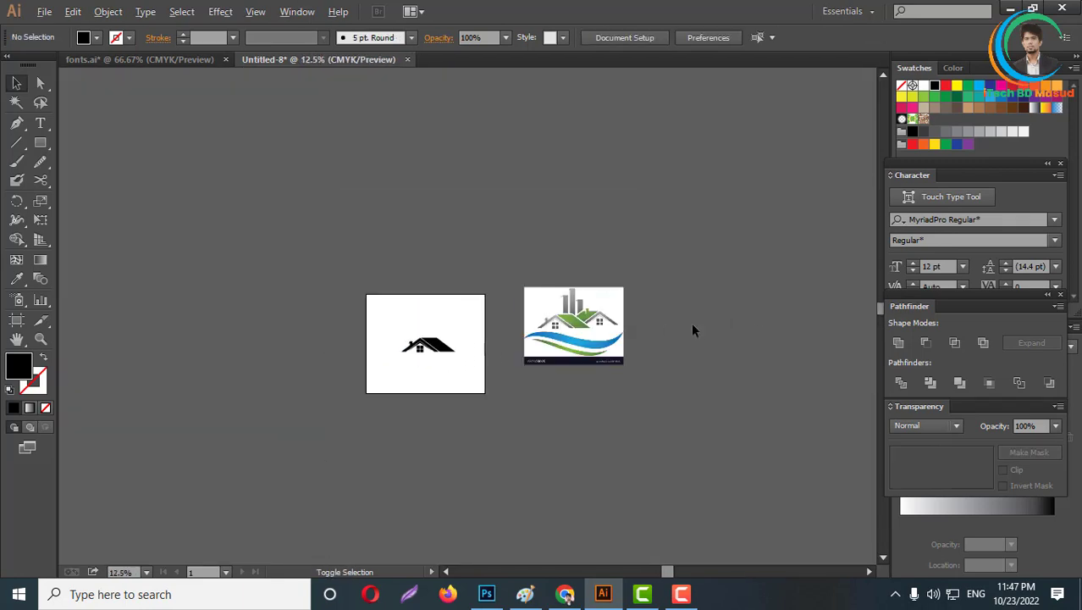
pyautogui.scroll(3, 654, 314)
pyautogui.scroll(-3, 787, 318)
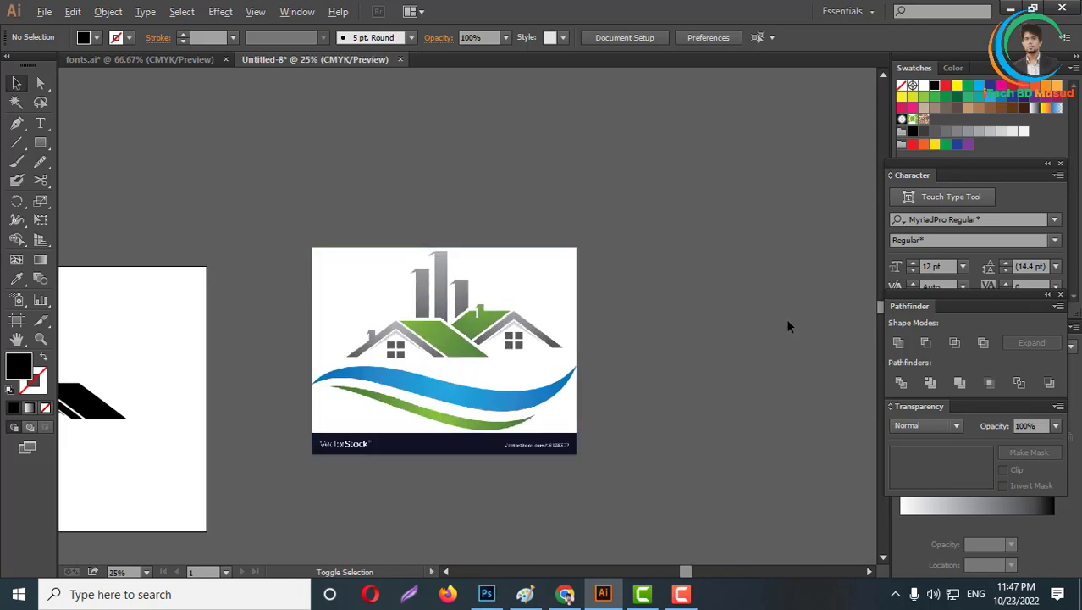
pyautogui.scroll(6, 515, 350)
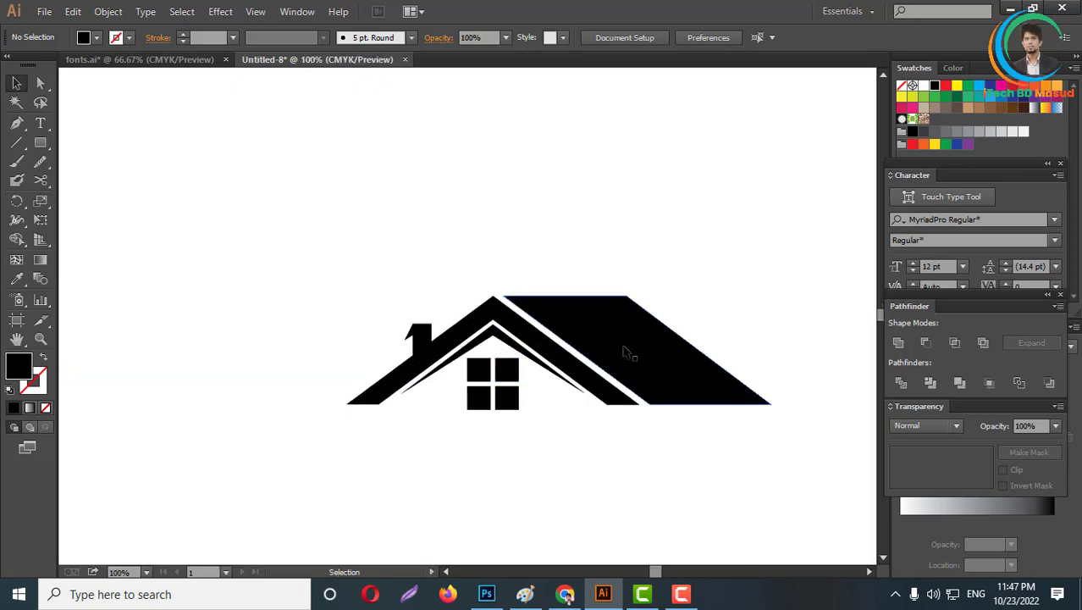
pyautogui.moveTo(629, 347); pyautogui.dragTo(577, 351)
pyautogui.moveTo(719, 414); pyautogui.dragTo(811, 432)
pyautogui.scroll(-4, 470, 339)
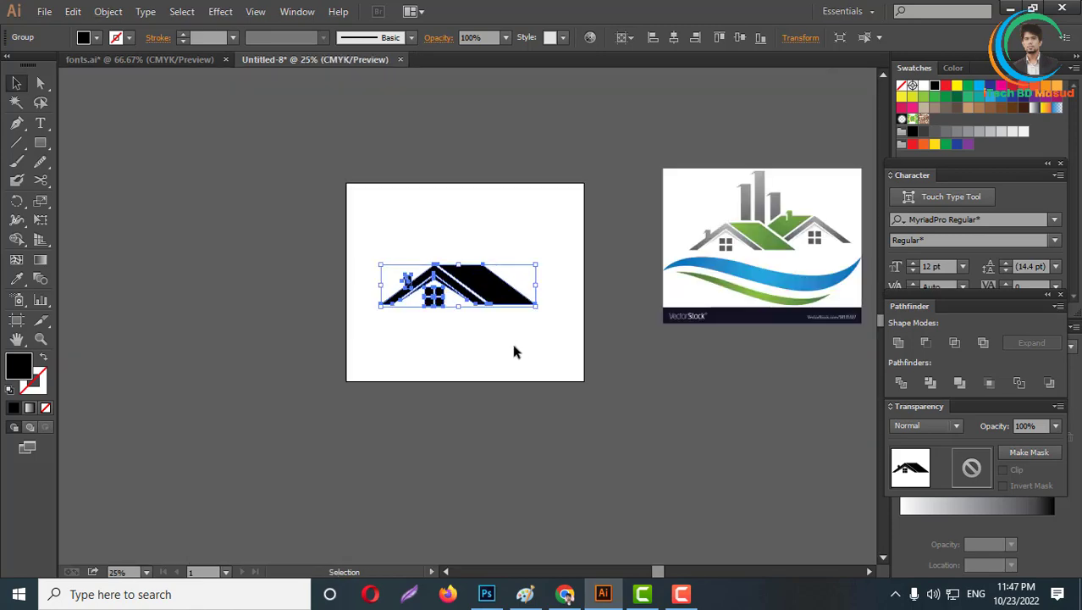
pyautogui.scroll(2, 433, 316)
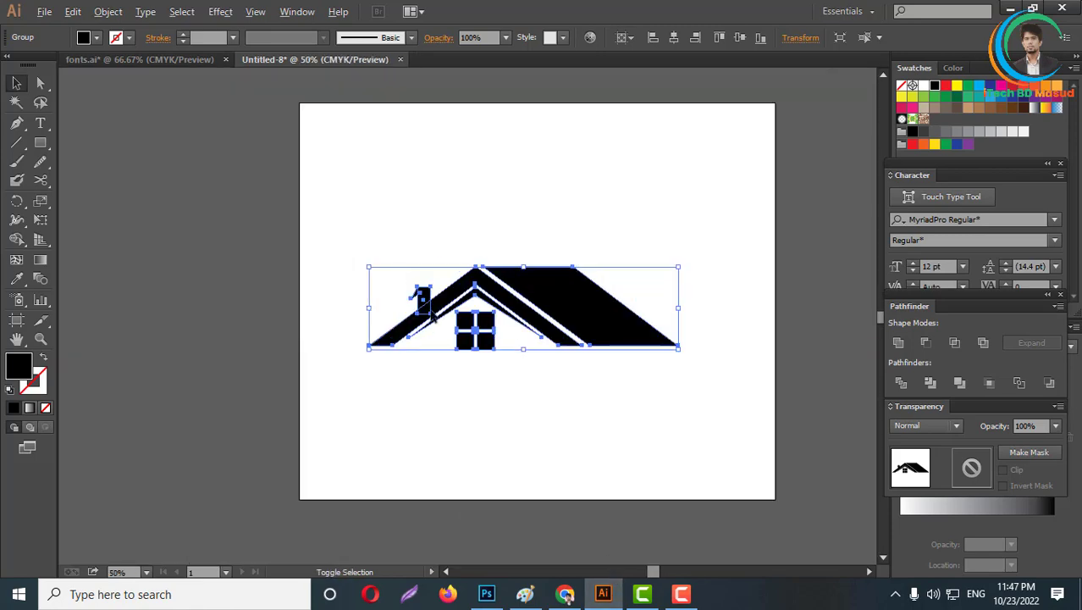
pyautogui.click(547, 438)
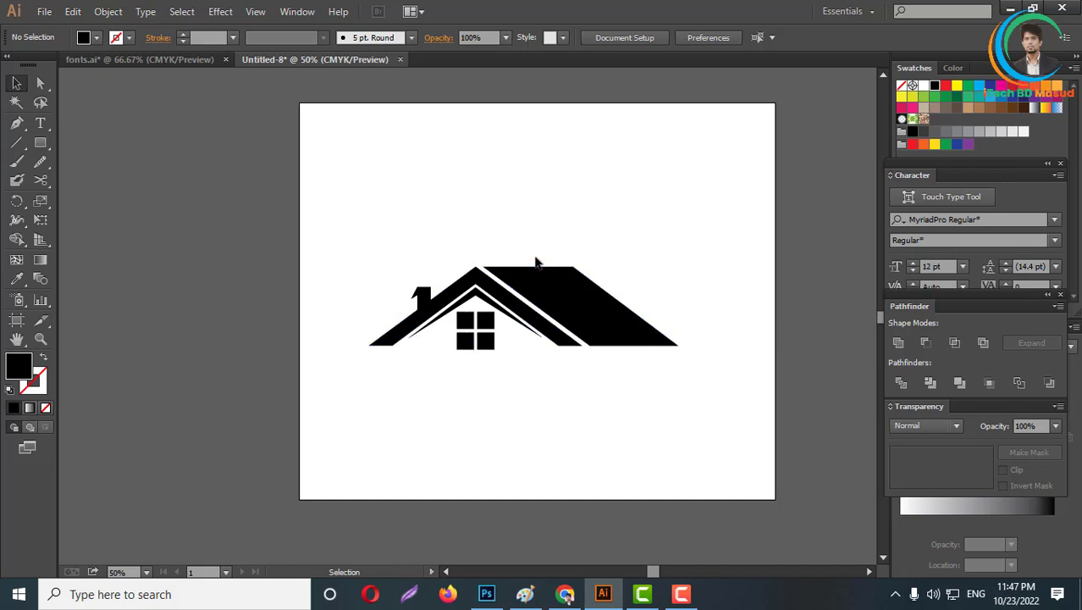
# Delete the chimney rectangle and its pointed wedge from the house group using Direct Selection.
pyautogui.scroll(3, 636, 462)
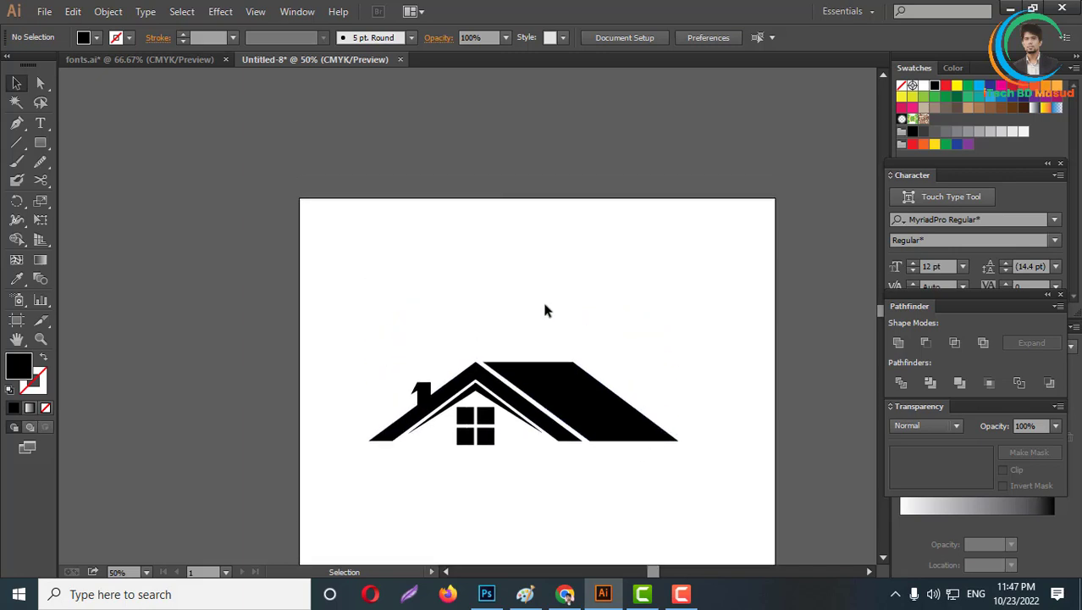
pyautogui.scroll(-1, 464, 326)
pyautogui.scroll(2, 426, 354)
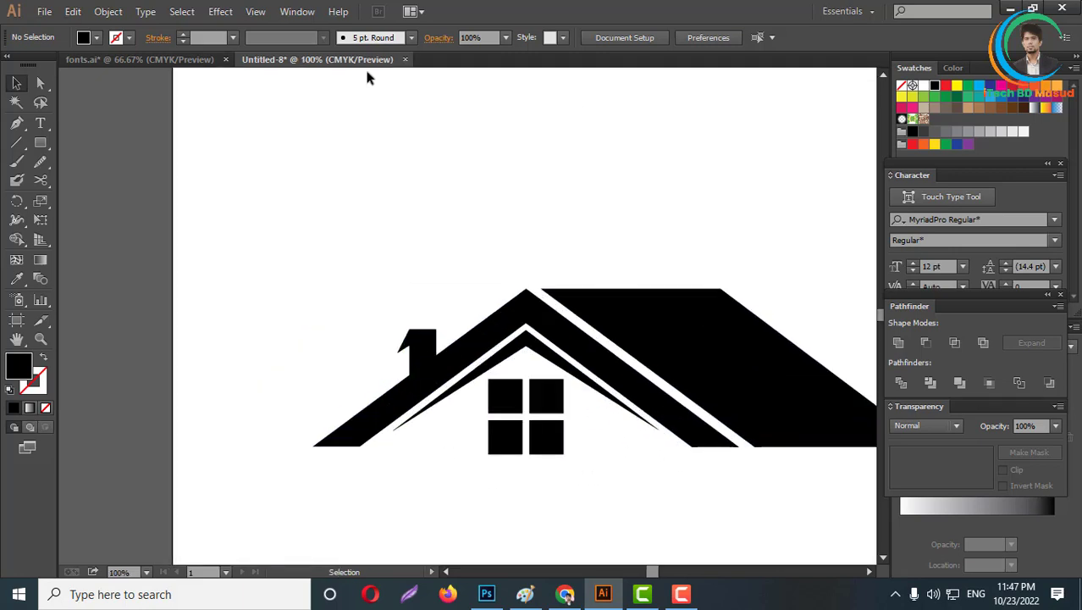
pyautogui.click(40, 82)
pyautogui.scroll(1, 399, 346)
pyautogui.moveTo(365, 283); pyautogui.dragTo(449, 343)
pyautogui.press('Delete')
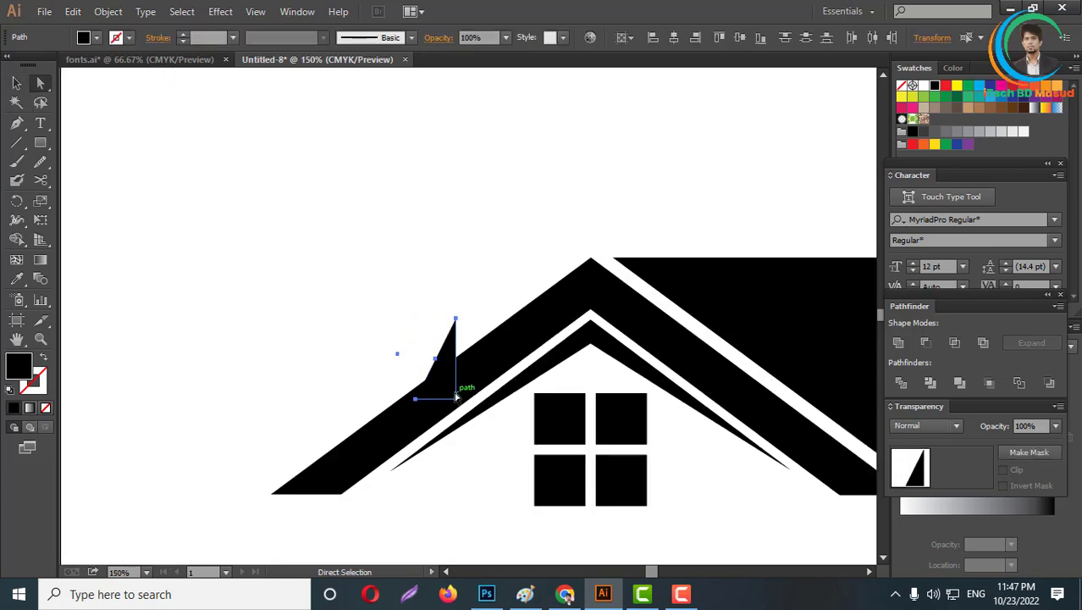
pyautogui.press('Delete')
pyautogui.scroll(-2, 463, 376)
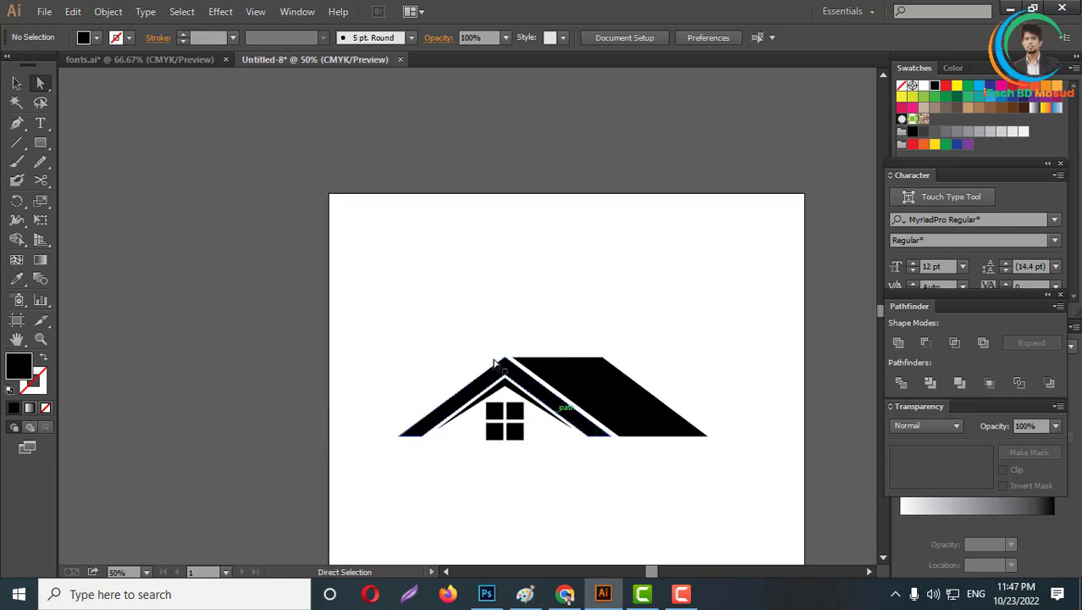
pyautogui.moveTo(43, 146); pyautogui.dragTo(124, 160)
pyautogui.moveTo(456, 276); pyautogui.dragTo(476, 436)
pyautogui.hotkey('ctrl', 'z')
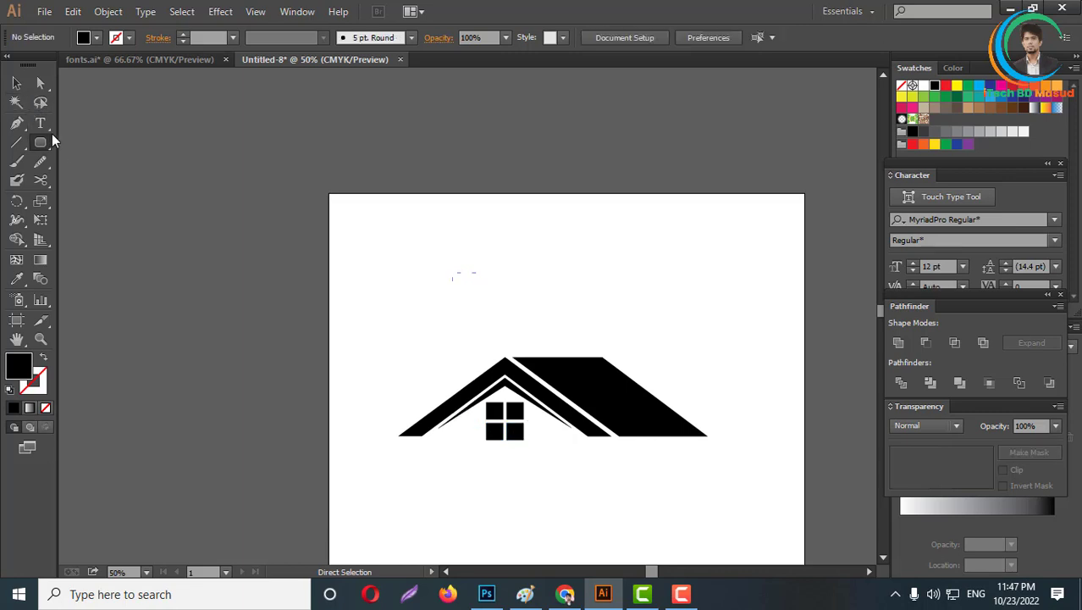
# Draw a narrow vertical black rectangle about 426 px tall across the house's left roof slope, with sharp corners.
pyautogui.moveTo(40, 142); pyautogui.dragTo(127, 148)
pyautogui.moveTo(464, 303)
pyautogui.mouseDown()
pyautogui.moveTo(495, 452)
pyautogui.moveTo(486, 471)
pyautogui.mouseUp()
pyautogui.click(15, 81)
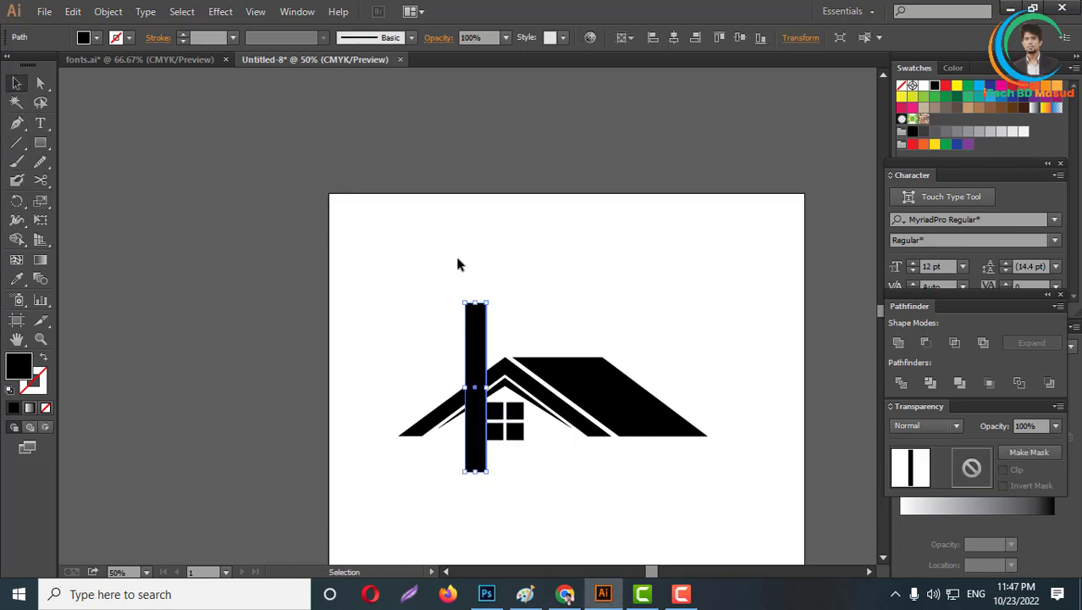
# Duplicate the vertical bar across the house to make a row of five tower bars at staggered heights.
pyautogui.hotkey('ctrl', '=')
pyautogui.moveTo(441, 369); pyautogui.dragTo(473, 358)
pyautogui.scroll(2, 502, 342)
pyautogui.scroll(-2, 432, 354)
pyautogui.moveTo(401, 376); pyautogui.dragTo(509, 366)
pyautogui.hotkey('ctrl', 'd')
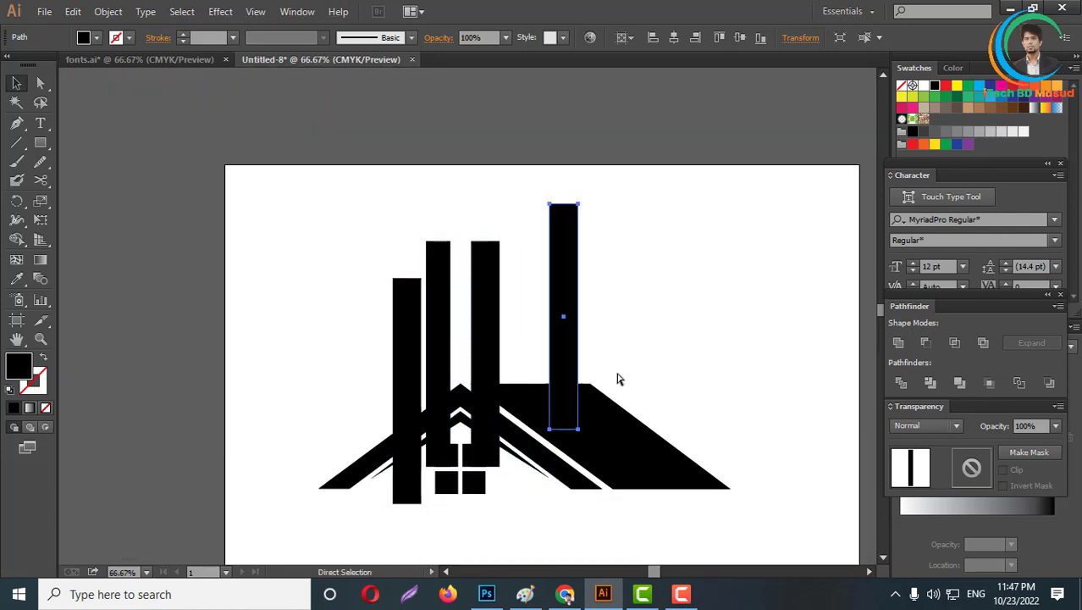
pyautogui.hotkey('ctrl', 'd')
# Move the two rightmost tower bars left and down toward the others, and deselect.
pyautogui.moveTo(567, 348); pyautogui.dragTo(544, 377)
pyautogui.moveTo(652, 326); pyautogui.dragTo(606, 409)
pyautogui.click(669, 304)
# Widen the fourth tower bar to 72.5 px and shift it slightly left.
pyautogui.scroll(2, 669, 304)
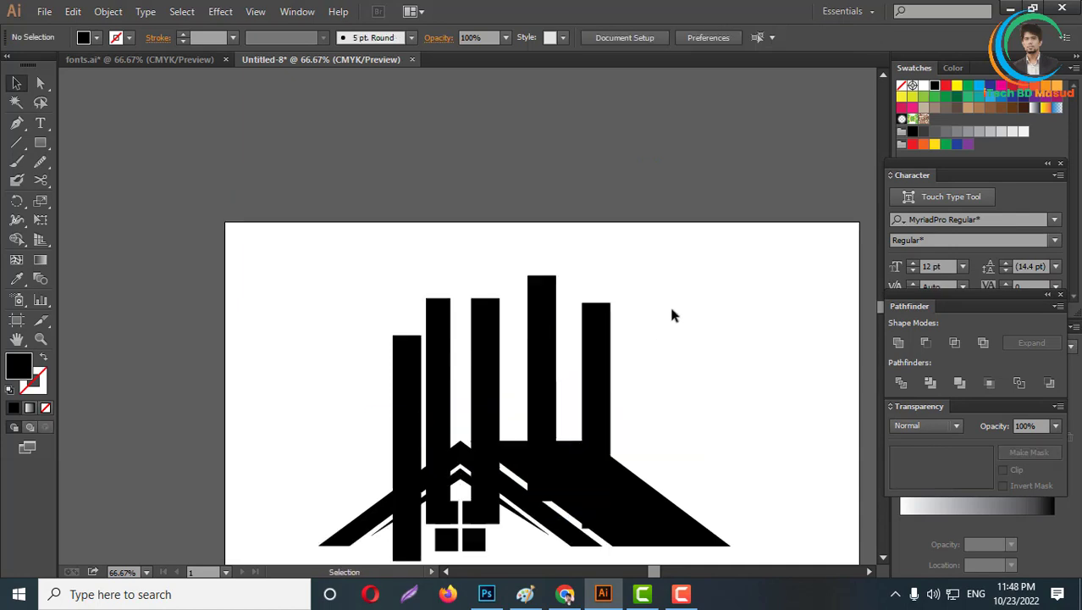
pyautogui.scroll(-3, 652, 355)
pyautogui.scroll(4, 580, 377)
pyautogui.scroll(1, 581, 379)
pyautogui.click(487, 381)
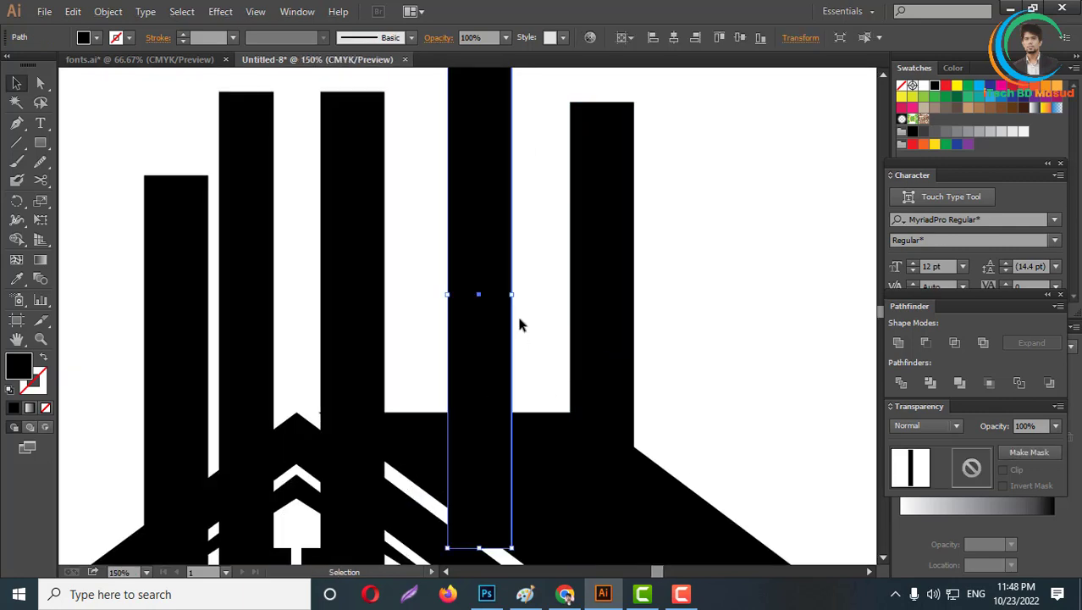
pyautogui.moveTo(515, 298); pyautogui.dragTo(536, 312)
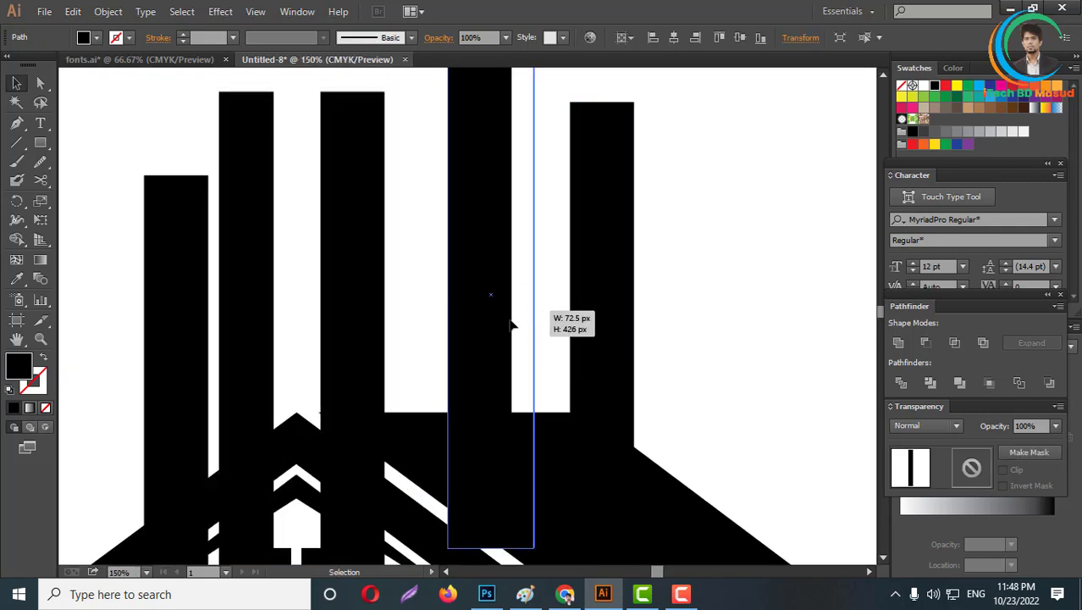
pyautogui.moveTo(489, 339); pyautogui.dragTo(478, 341)
pyautogui.scroll(3, 541, 369)
# Widen the third tower bar slightly toward the fourth one and deselect it.
pyautogui.click(380, 370)
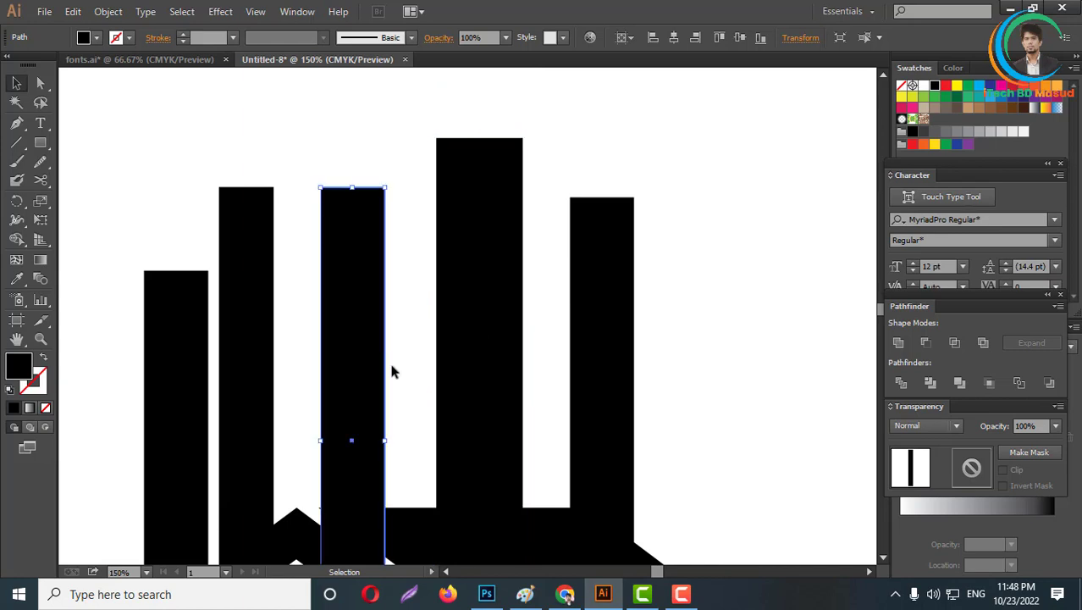
pyautogui.moveTo(389, 442); pyautogui.dragTo(392, 440)
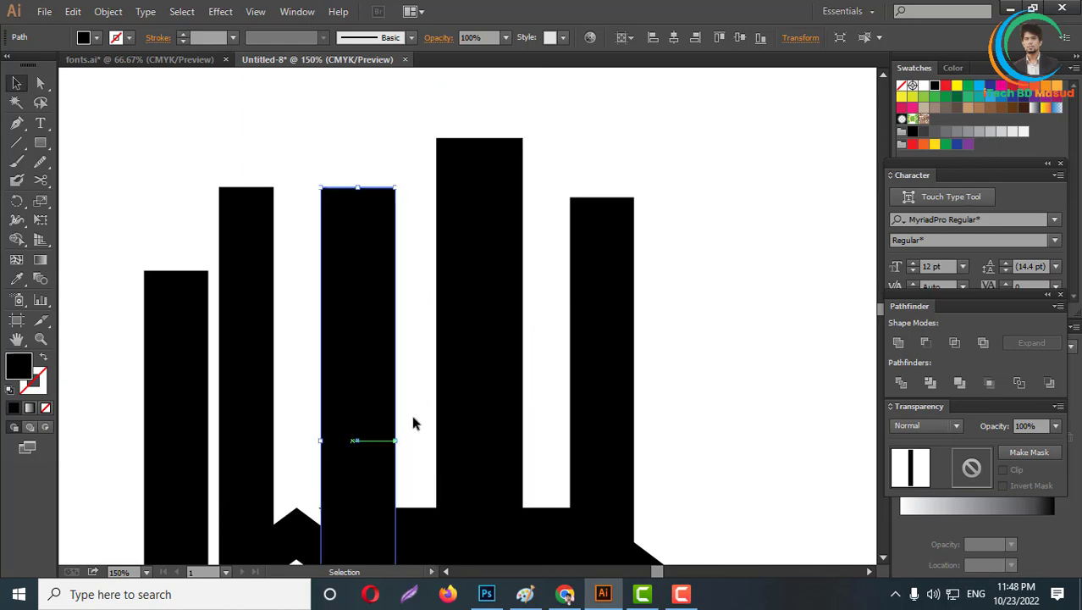
pyautogui.click(421, 334)
# Slant the tower tops by raising the third bar's top-right corner and lowering those of the fourth and fifth bars, with the fifth bar lowered overall.
pyautogui.scroll(-3, 421, 332)
pyautogui.scroll(2, 476, 373)
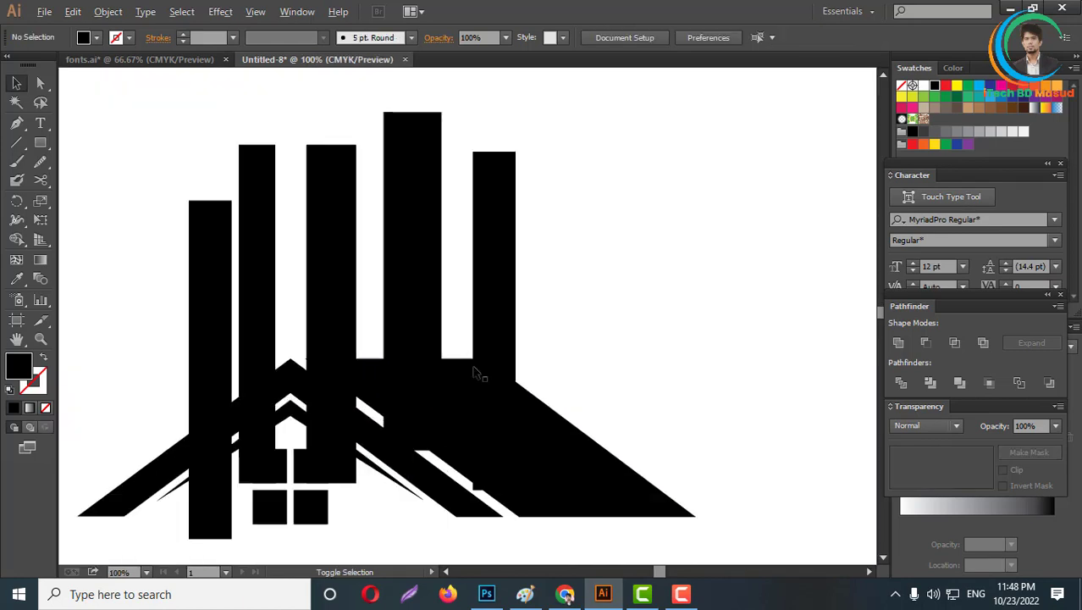
pyautogui.click(42, 84)
pyautogui.moveTo(441, 113); pyautogui.dragTo(441, 144)
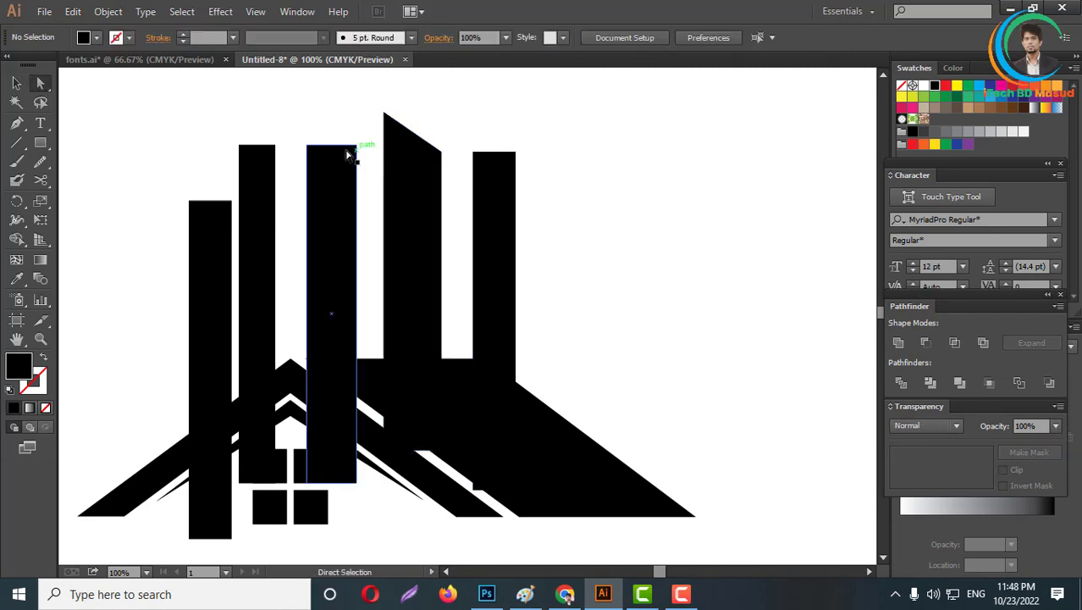
pyautogui.moveTo(355, 145); pyautogui.dragTo(354, 111)
pyautogui.scroll(3, 529, 190)
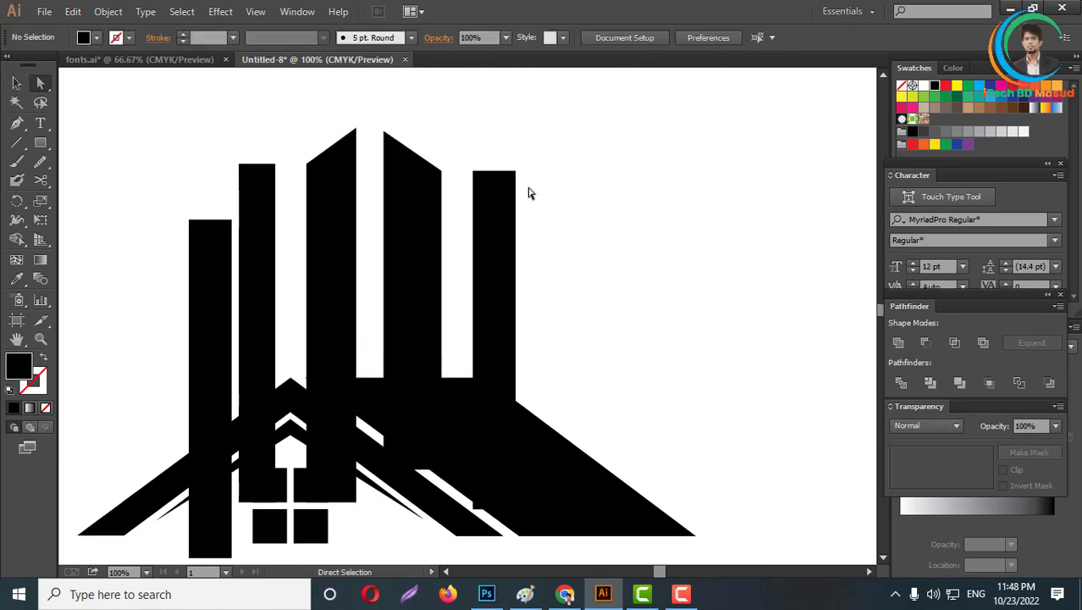
pyautogui.moveTo(515, 209); pyautogui.dragTo(514, 286)
pyautogui.click(521, 278)
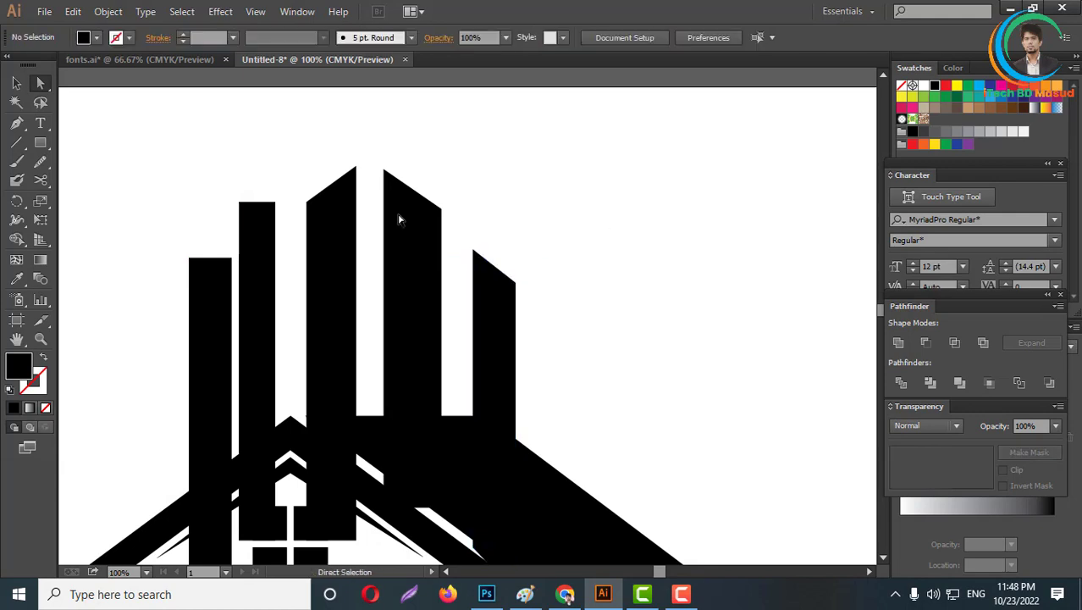
# Slant the second tower's top up to the right, nudge that tower right, and slant the first tower's top down to the right.
pyautogui.moveTo(277, 206); pyautogui.dragTo(273, 157)
pyautogui.scroll(1, 269, 398)
pyautogui.moveTo(257, 406); pyautogui.dragTo(273, 405)
pyautogui.scroll(-1, 271, 382)
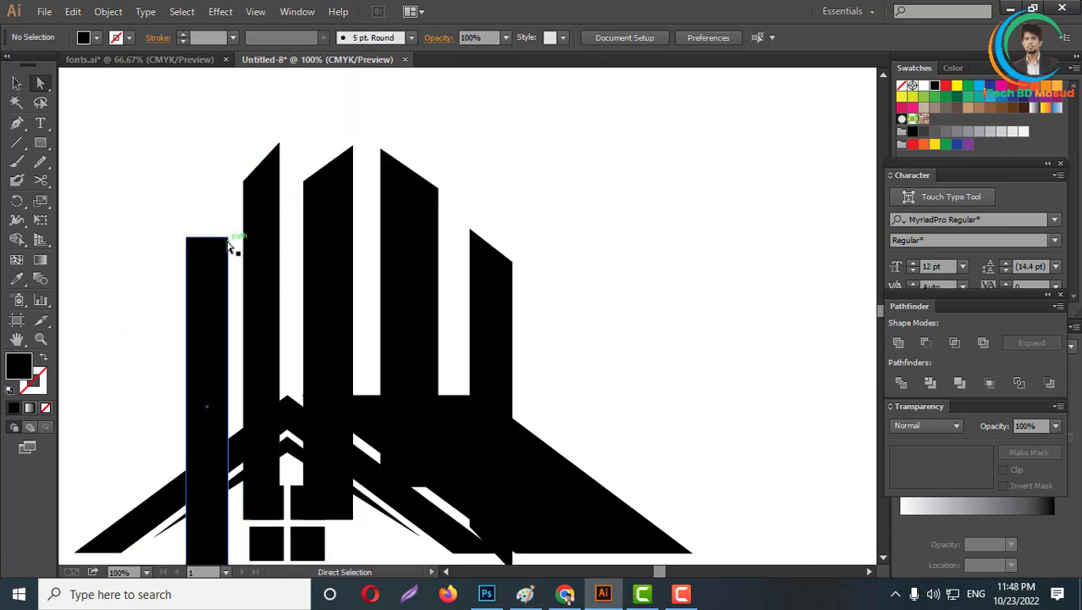
pyautogui.moveTo(227, 239)
pyautogui.mouseDown()
pyautogui.moveTo(234, 290)
pyautogui.moveTo(229, 239)
pyautogui.mouseUp()
pyautogui.scroll(-2, 570, 222)
pyautogui.scroll(1, 599, 225)
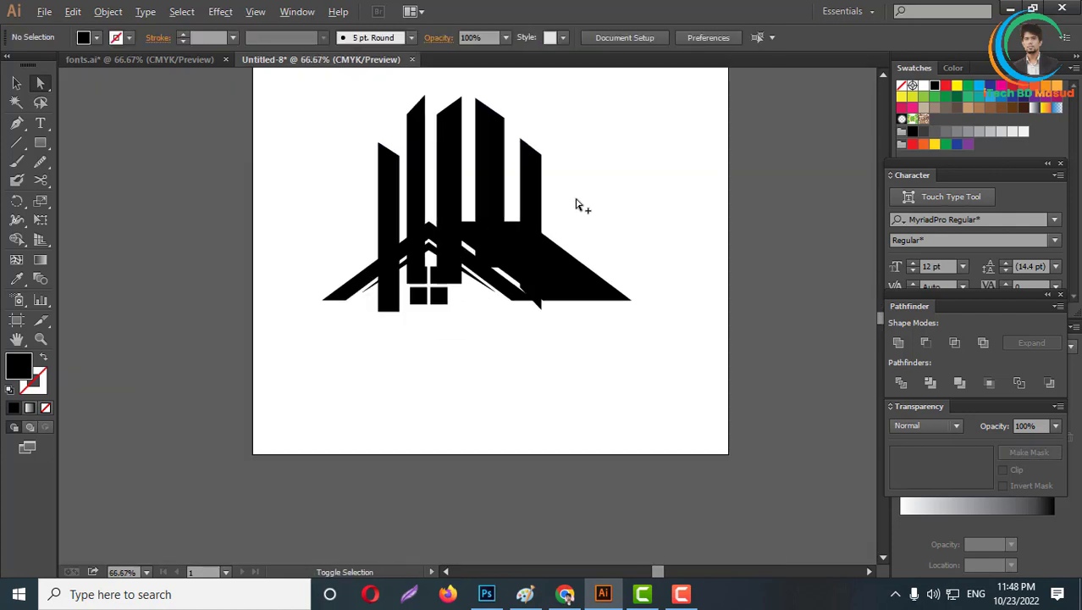
# Draw a thin horizontal rectangle across the fourth tower's right edge and duplicate it downward into three evenly spaced stripes.
pyautogui.moveTo(40, 142); pyautogui.dragTo(95, 142)
pyautogui.scroll(2, 497, 213)
pyautogui.moveTo(421, 157); pyautogui.dragTo(520, 189)
pyautogui.click(16, 83)
pyautogui.click(559, 136)
pyautogui.hotkey('ctrl', 'd')
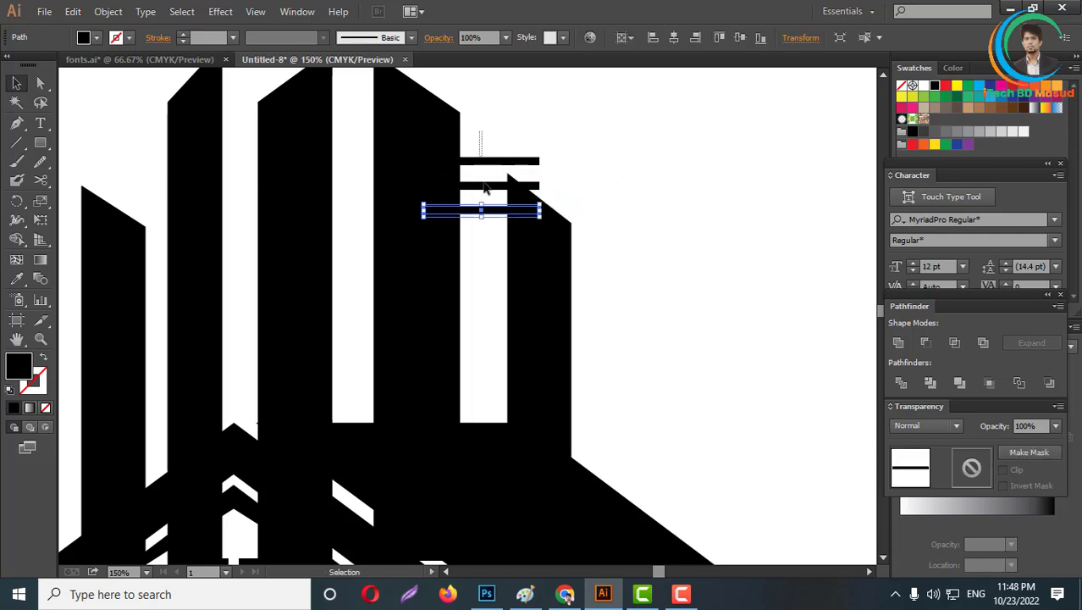
# Copy the three stripes lower on the fourth tower and cut both sets out of it with Minus Front.
pyautogui.keyDown('shift'); pyautogui.click(500, 184); pyautogui.keyUp('shift')
pyautogui.keyDown('shift'); pyautogui.click(500, 161); pyautogui.keyUp('shift')
pyautogui.moveTo(492, 211); pyautogui.dragTo(486, 383)
pyautogui.click(925, 342)
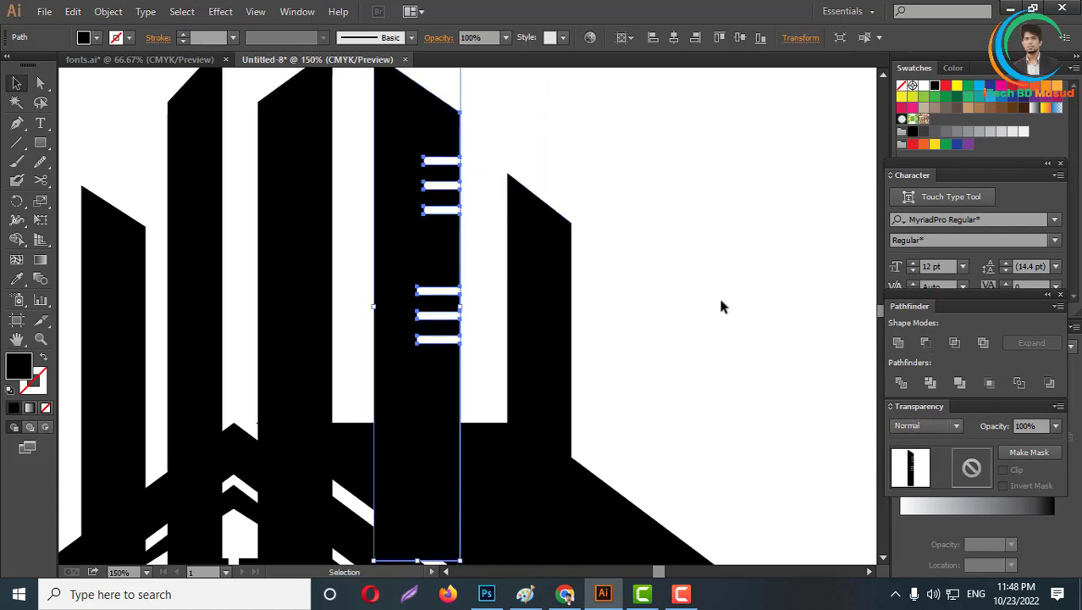
pyautogui.click(695, 291)
# Draw a thin, tall vertical rectangle down the third tower and duplicate it to the right within the same tower.
pyautogui.scroll(-3, 695, 291)
pyautogui.scroll(2, 598, 284)
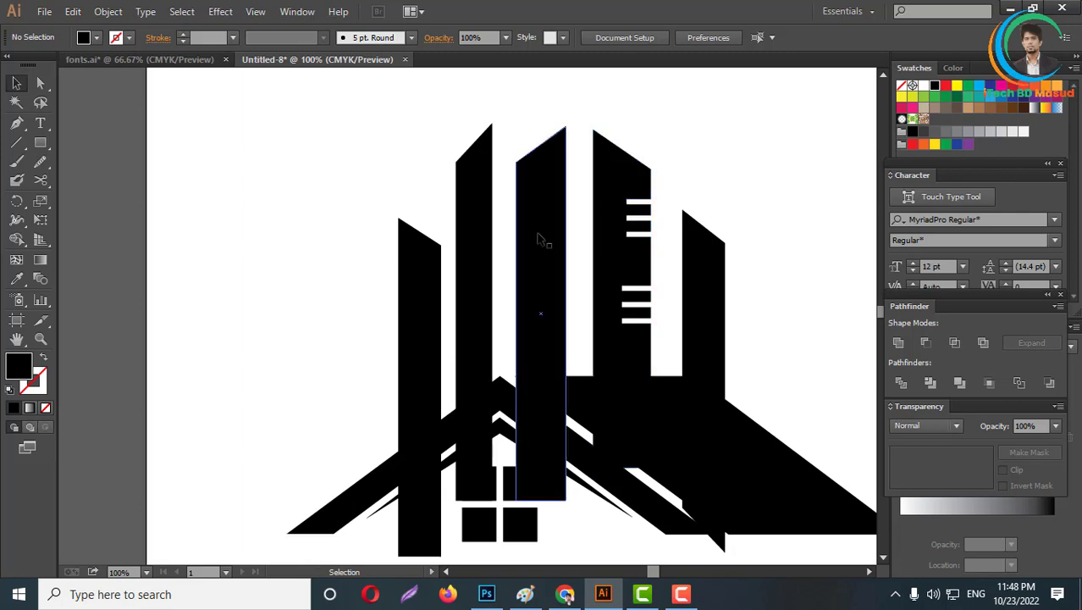
pyautogui.scroll(-2, 665, 368)
pyautogui.click(40, 143)
pyautogui.scroll(2, 568, 218)
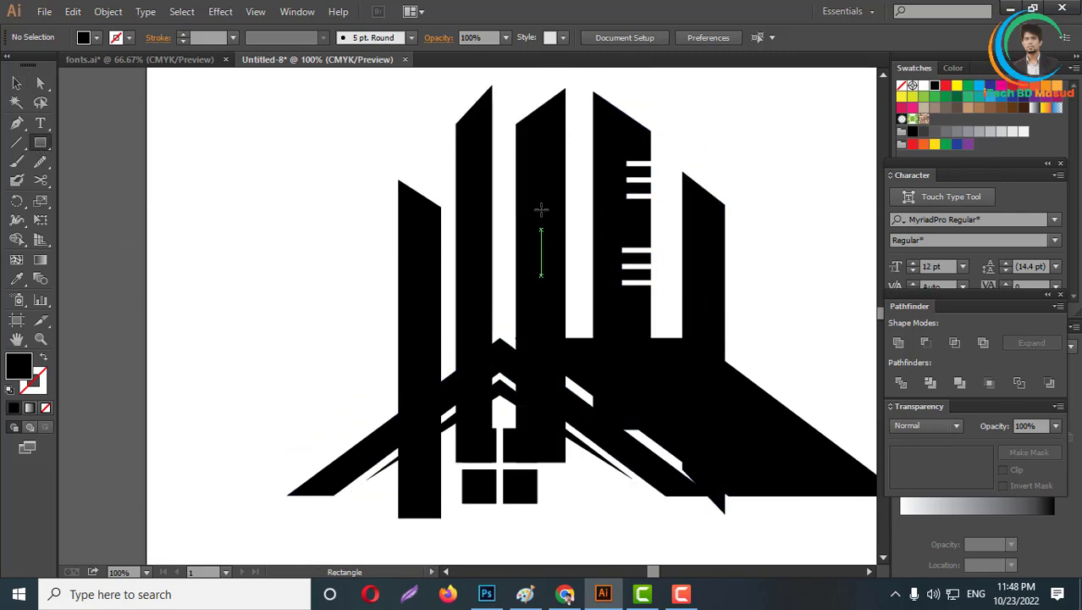
pyautogui.scroll(-1, 537, 208)
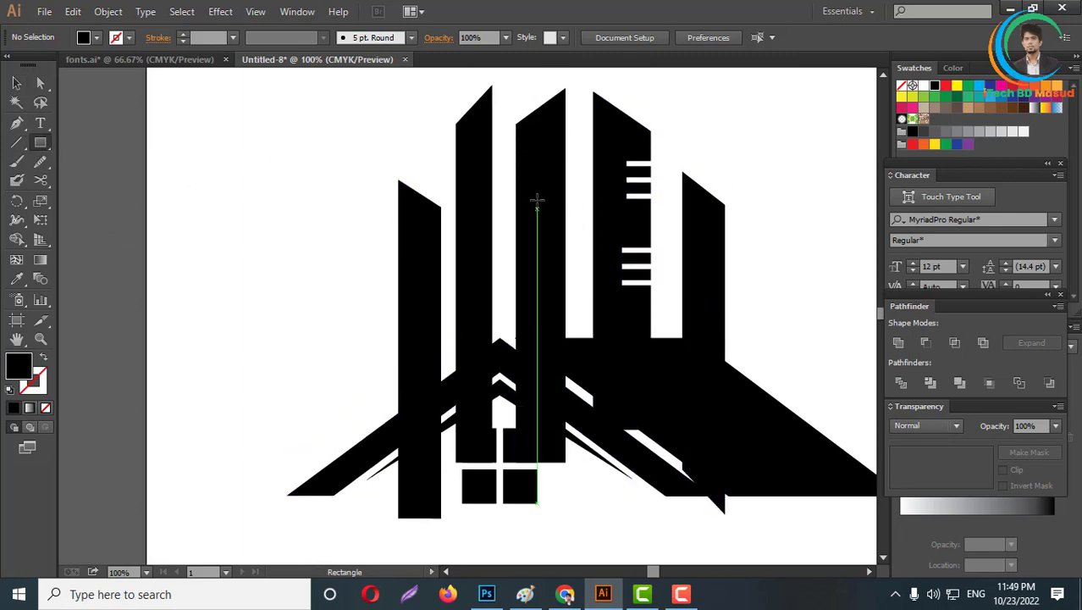
pyautogui.moveTo(529, 156); pyautogui.dragTo(533, 535)
pyautogui.scroll(2, 592, 193)
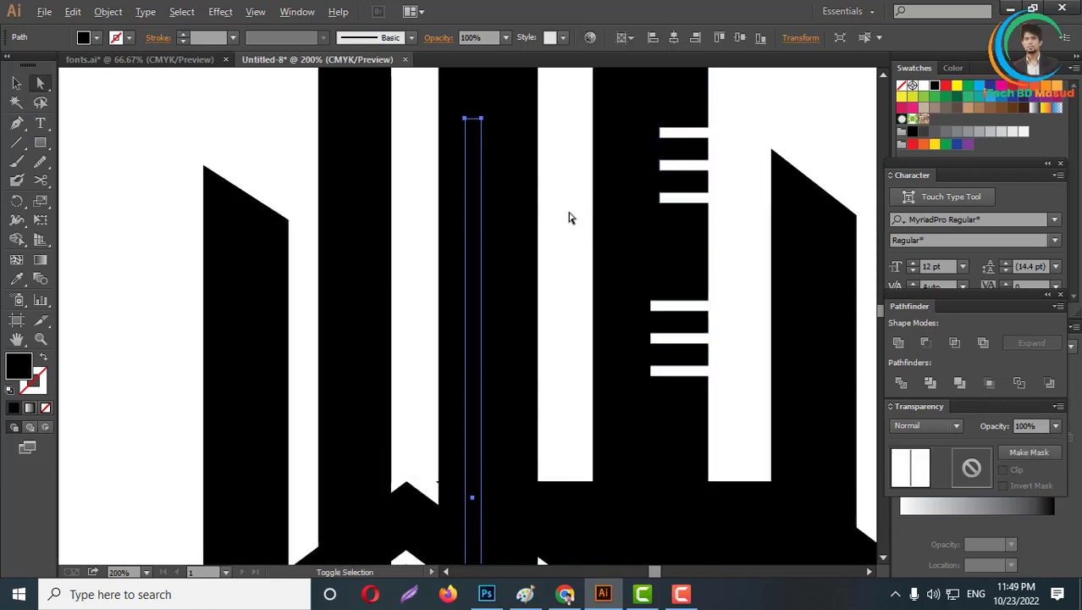
pyautogui.click(569, 215)
pyautogui.moveTo(472, 236); pyautogui.dragTo(531, 214)
pyautogui.scroll(1, 475, 218)
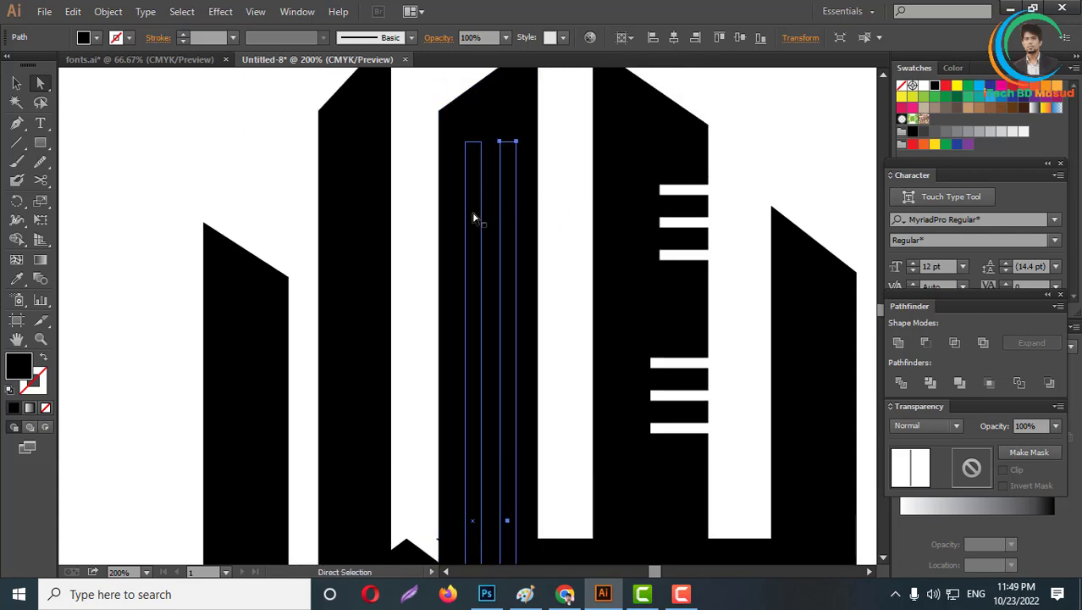
# Fill both narrow strips on the third tower with red and slant their tops up to the right.
pyautogui.keyDown('shift'); pyautogui.click(472, 218); pyautogui.keyUp('shift')
pyautogui.click(945, 87)
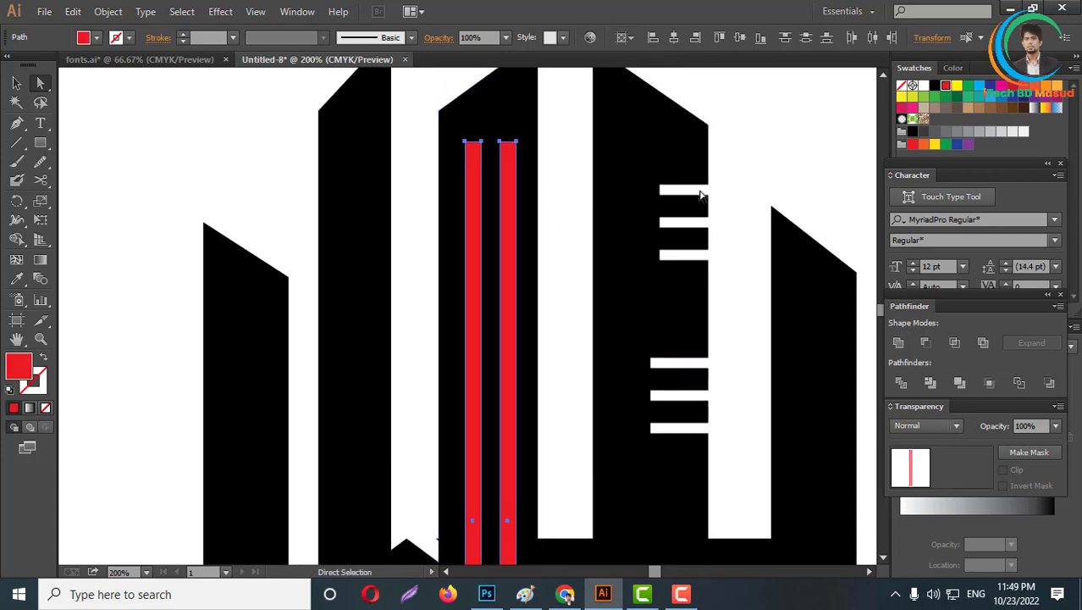
pyautogui.click(563, 179)
pyautogui.scroll(1, 499, 202)
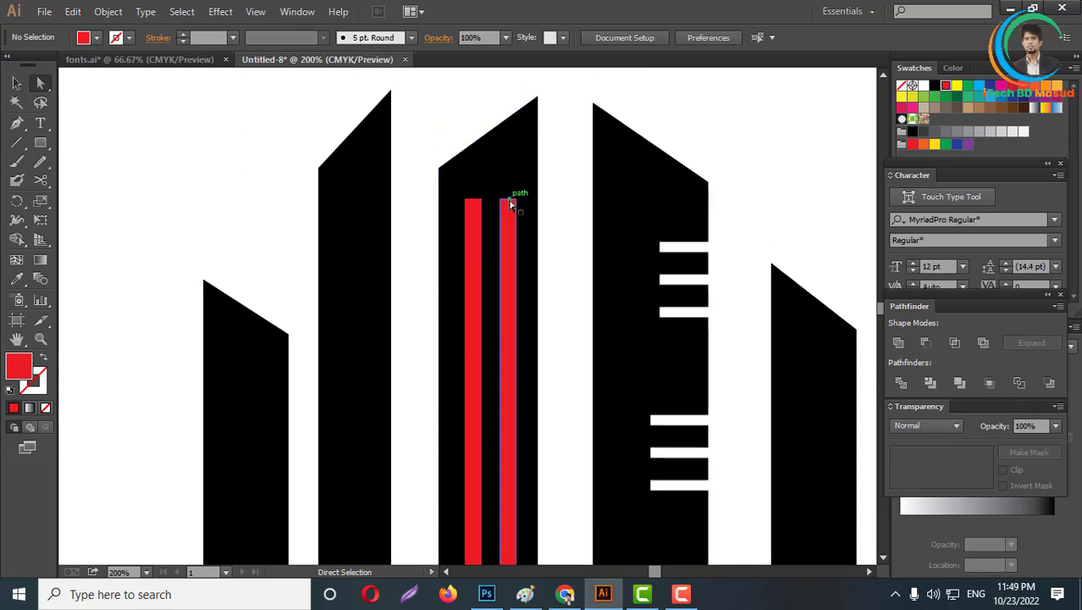
pyautogui.click(481, 199)
pyautogui.moveTo(516, 199)
pyautogui.mouseDown()
pyautogui.moveTo(517, 182)
pyautogui.moveTo(499, 194)
pyautogui.mouseUp()
# Cut the two red strips out of the third tower with Minus Front.
pyautogui.hotkey('ctrl', '-')
pyautogui.hotkey('ctrl', '-')
pyautogui.moveTo(491, 148); pyautogui.dragTo(534, 254)
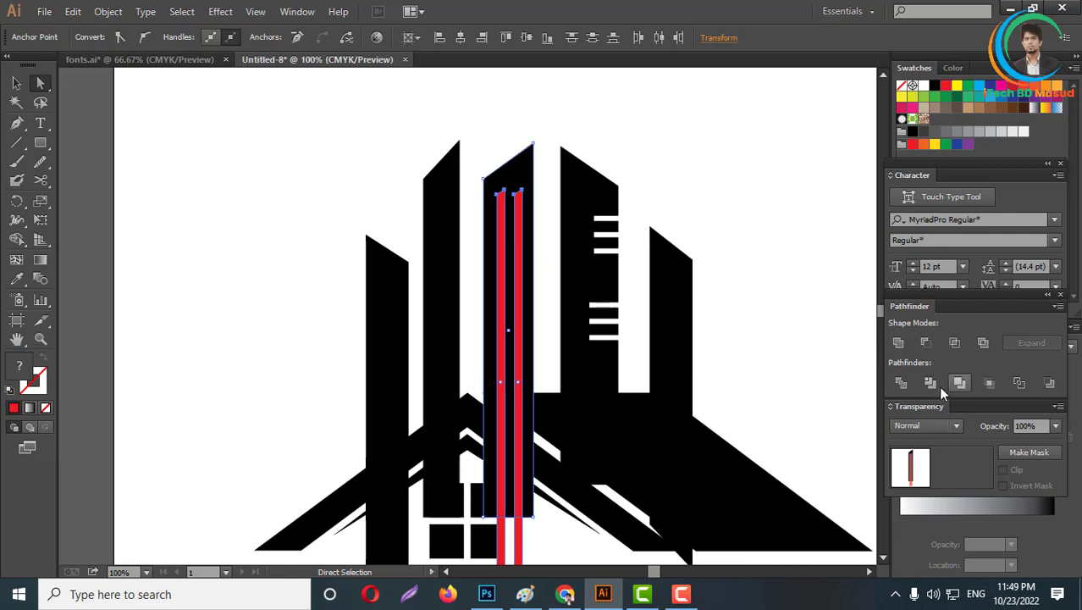
pyautogui.click(927, 344)
pyautogui.click(756, 217)
pyautogui.scroll(-5, 645, 220)
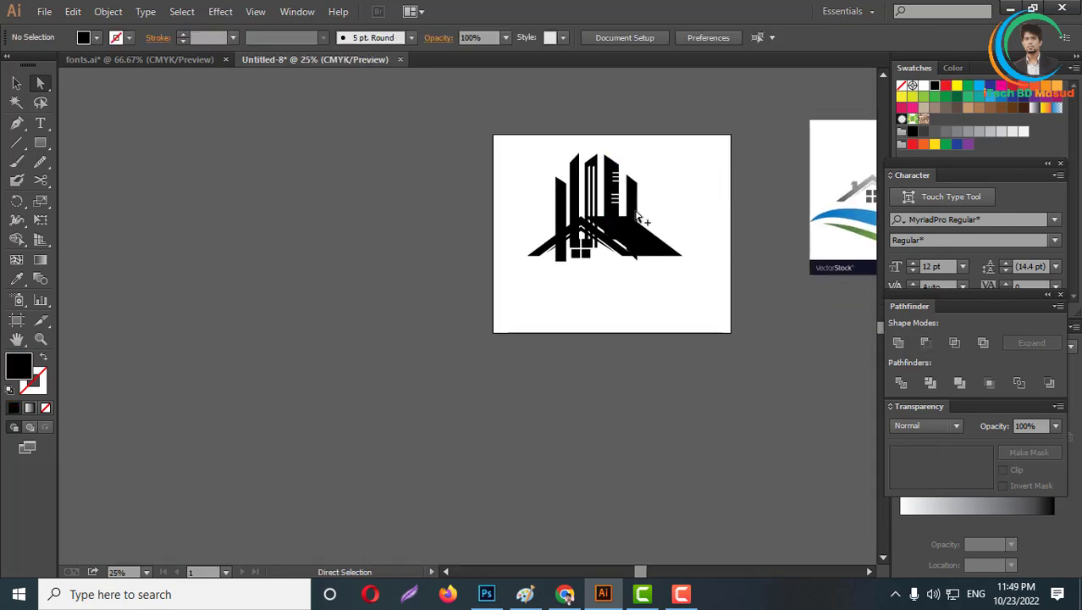
# Draw a narrow vertical rectangle inside the fifth tower and cut it out of the tower with Minus Front.
pyautogui.scroll(5, 644, 219)
pyautogui.click(41, 142)
pyautogui.scroll(3, 696, 217)
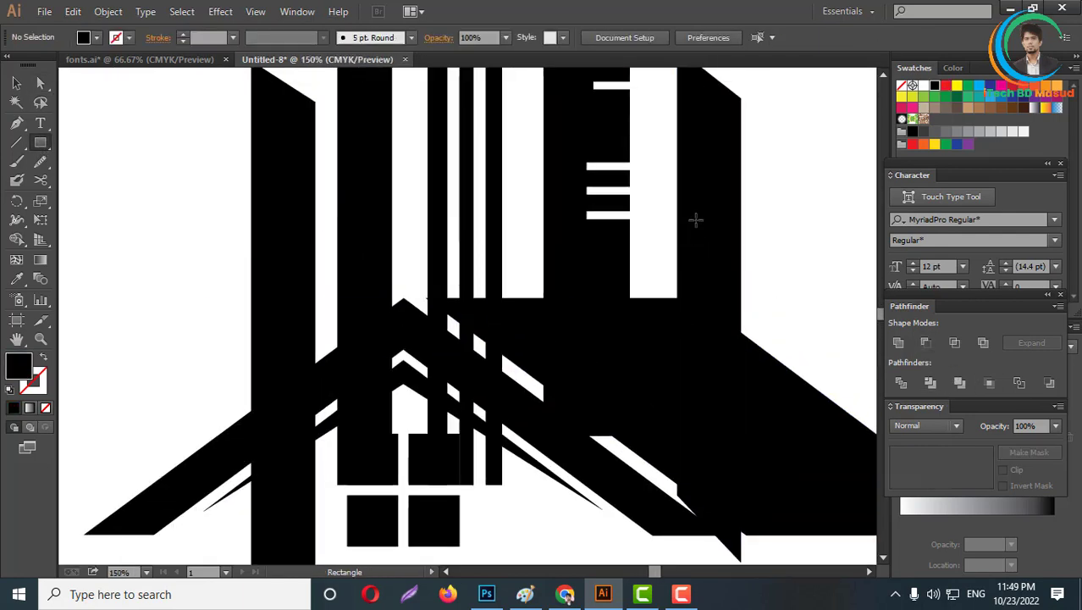
pyautogui.moveTo(701, 178)
pyautogui.mouseDown()
pyautogui.moveTo(727, 396)
pyautogui.moveTo(720, 510)
pyautogui.mouseUp()
pyautogui.keyDown('shift'); pyautogui.click(733, 188); pyautogui.keyUp('shift')
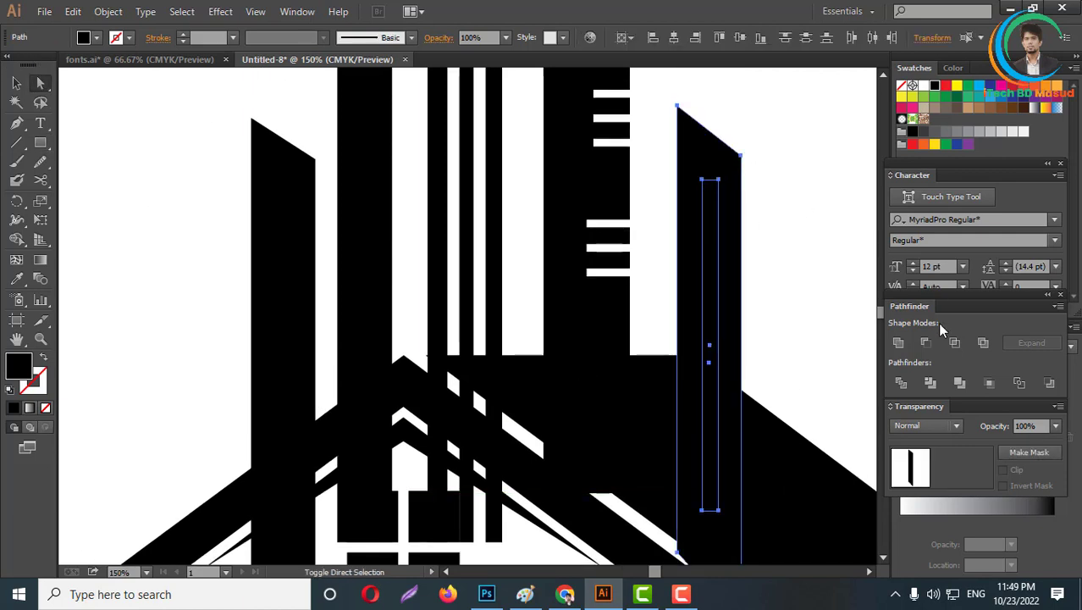
pyautogui.click(927, 343)
pyautogui.click(766, 256)
# Draw a thin vertical rectangle down the first tower past its base and duplicate it to the right, slightly higher.
pyautogui.scroll(-4, 718, 245)
pyautogui.scroll(4, 608, 231)
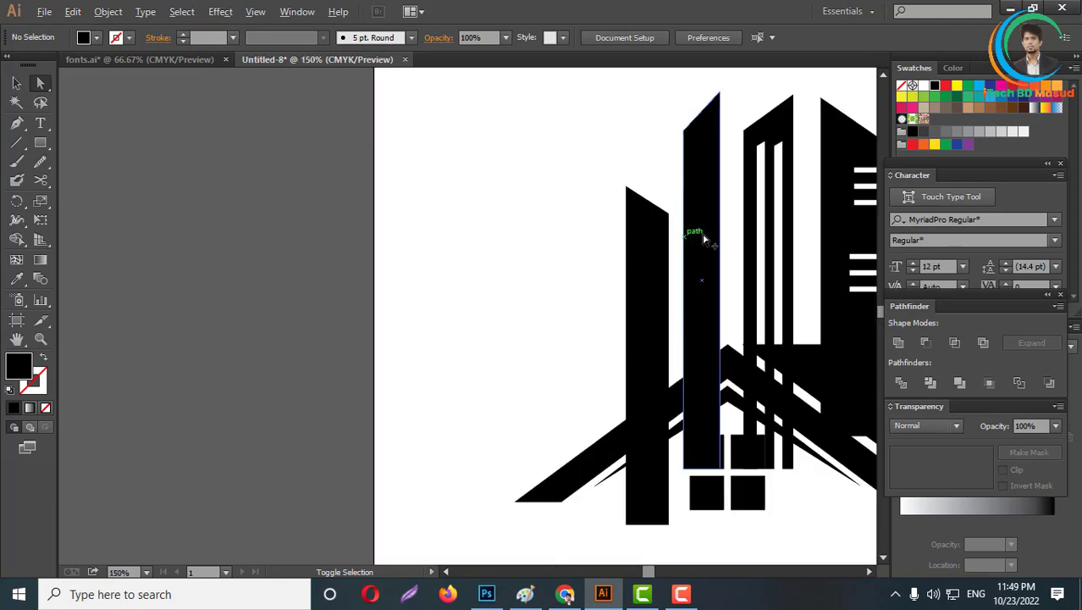
pyautogui.scroll(-4, 746, 261)
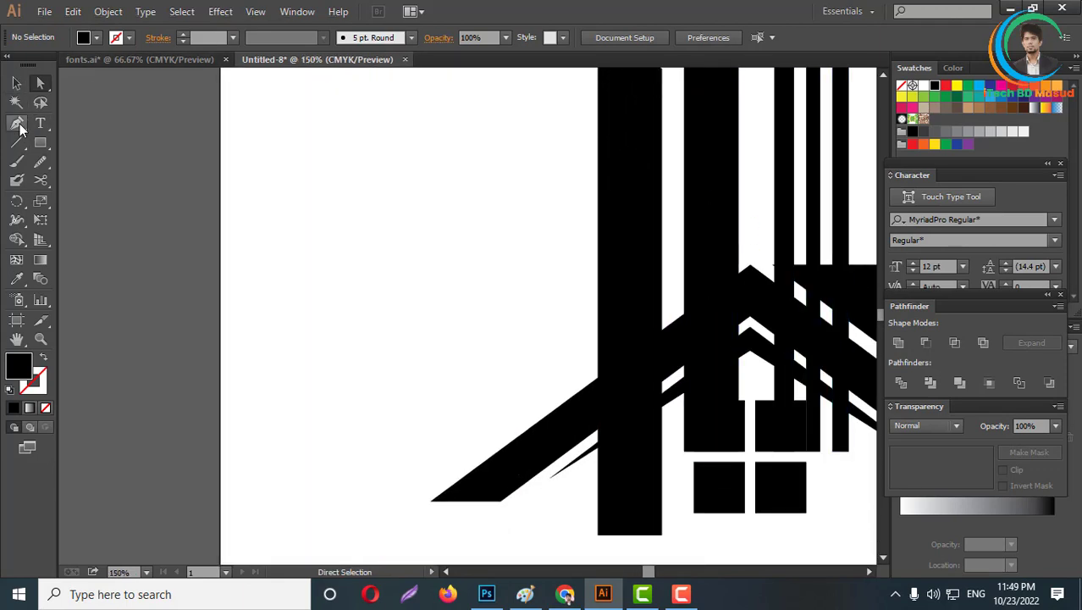
pyautogui.scroll(-3, 599, 231)
pyautogui.scroll(2, 605, 210)
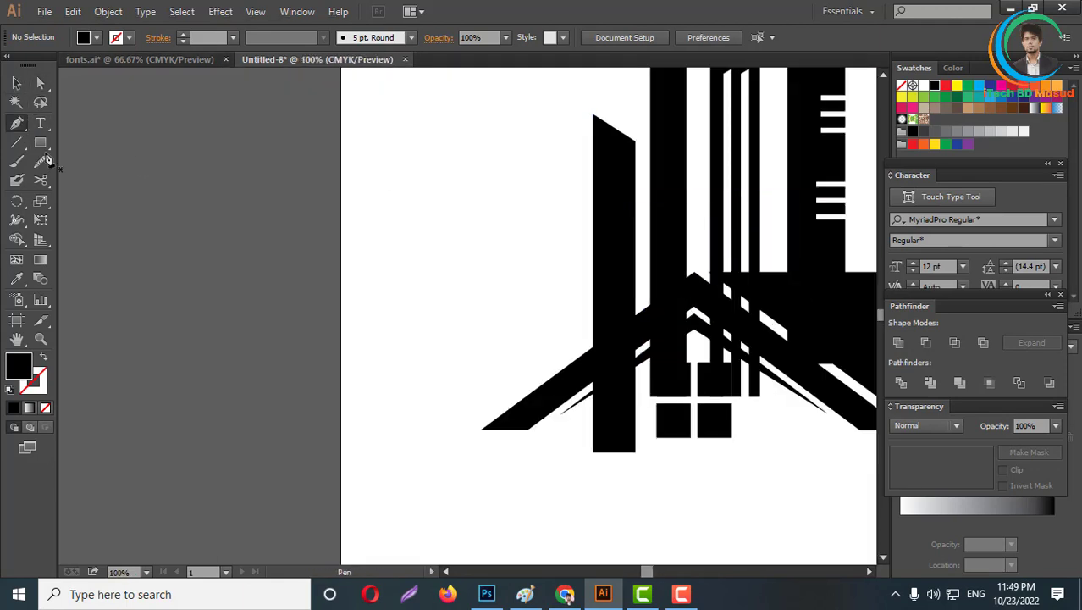
pyautogui.moveTo(601, 165); pyautogui.dragTo(609, 511)
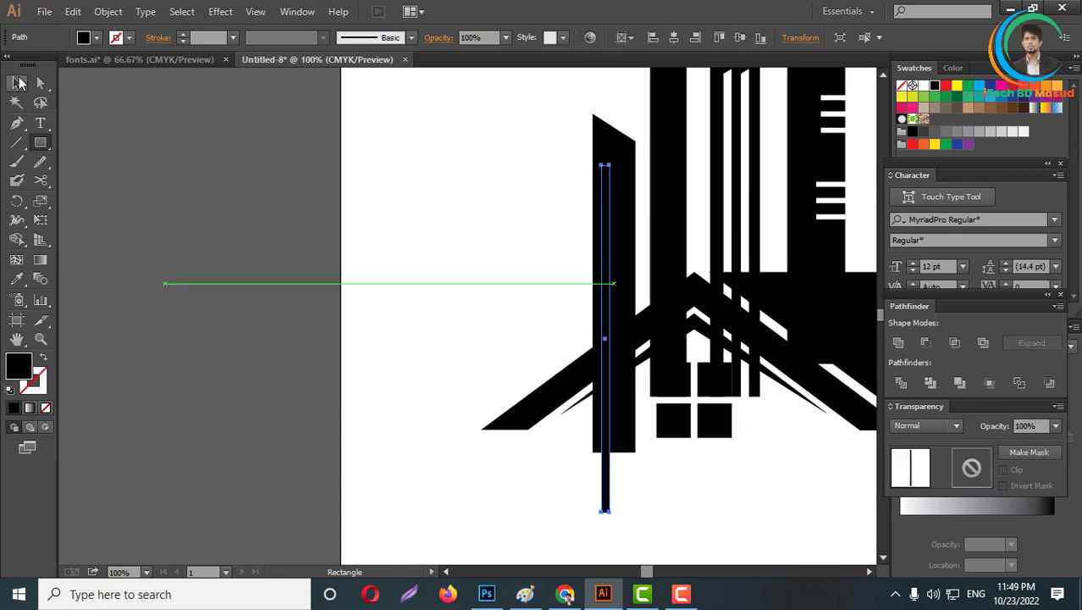
pyautogui.click(18, 82)
pyautogui.click(495, 258)
pyautogui.moveTo(606, 276); pyautogui.dragTo(634, 265)
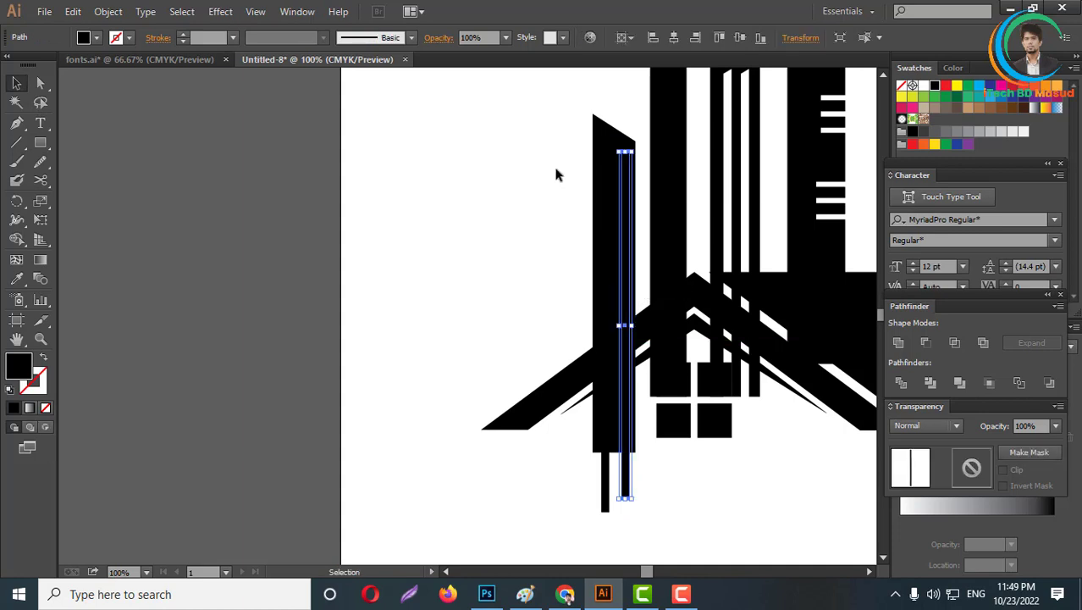
# Cut both vertical strips out of the first tower with Minus Front.
pyautogui.moveTo(633, 227); pyautogui.dragTo(635, 229)
pyautogui.click(930, 341)
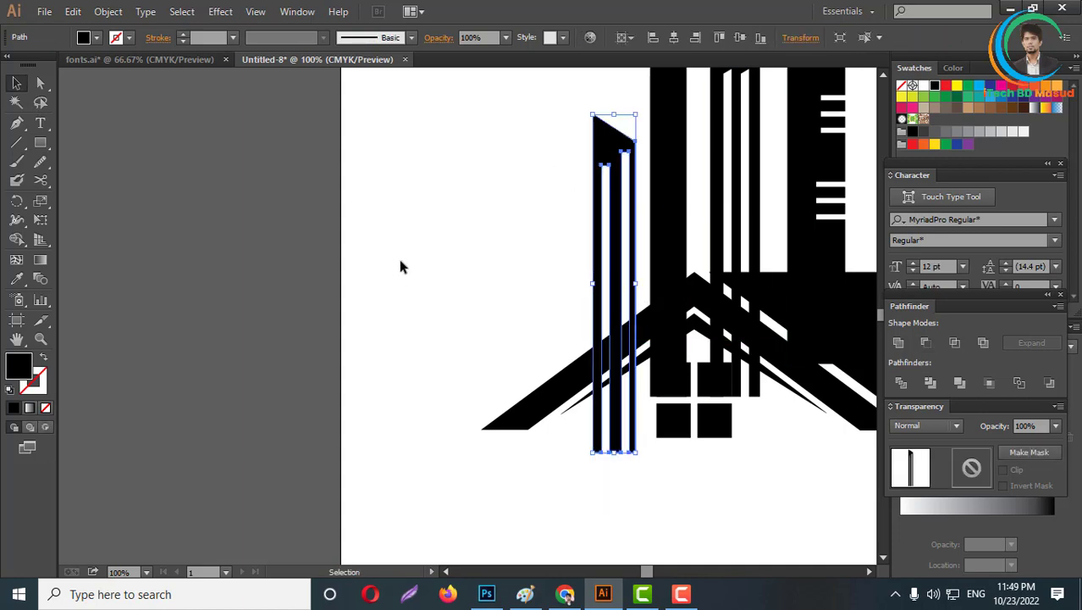
pyautogui.click(401, 259)
# Place two thin horizontal rectangles, one below the other, across the second tower's right edge and cut them out with Minus Front.
pyautogui.scroll(-3, 417, 271)
pyautogui.scroll(5, 515, 290)
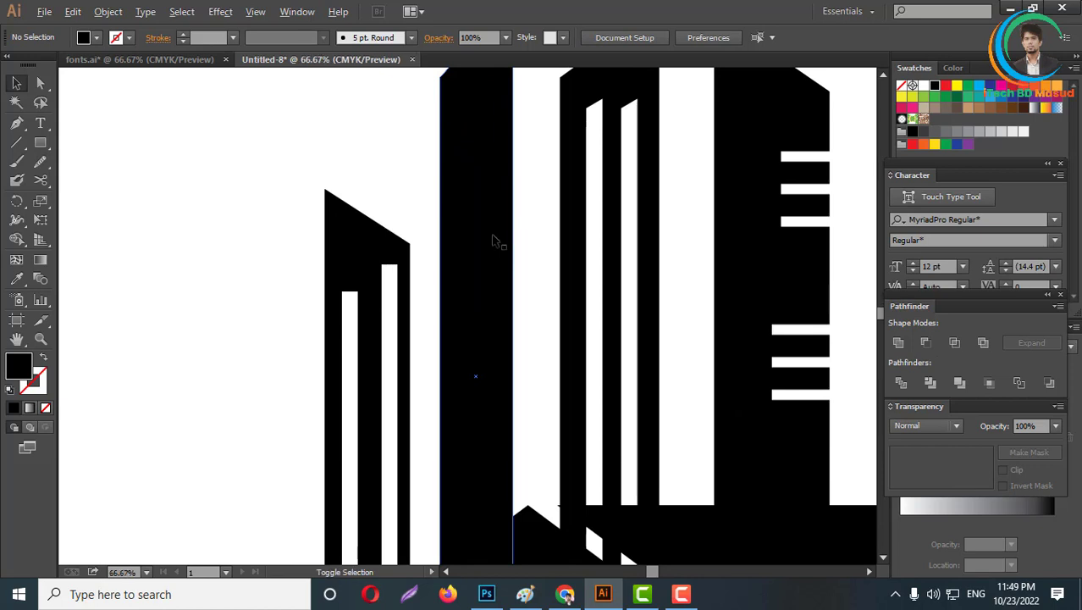
pyautogui.scroll(-3, 641, 247)
pyautogui.click(40, 145)
pyautogui.scroll(2, 440, 213)
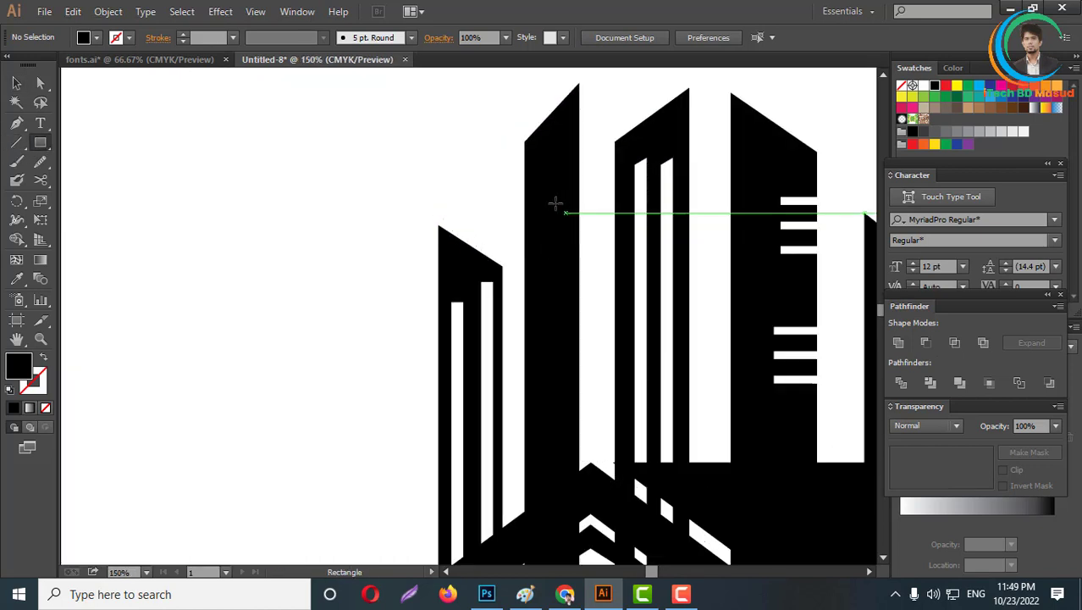
pyautogui.moveTo(540, 191)
pyautogui.mouseDown()
pyautogui.moveTo(631, 213)
pyautogui.moveTo(624, 199)
pyautogui.moveTo(598, 243)
pyautogui.mouseUp()
pyautogui.click(20, 82)
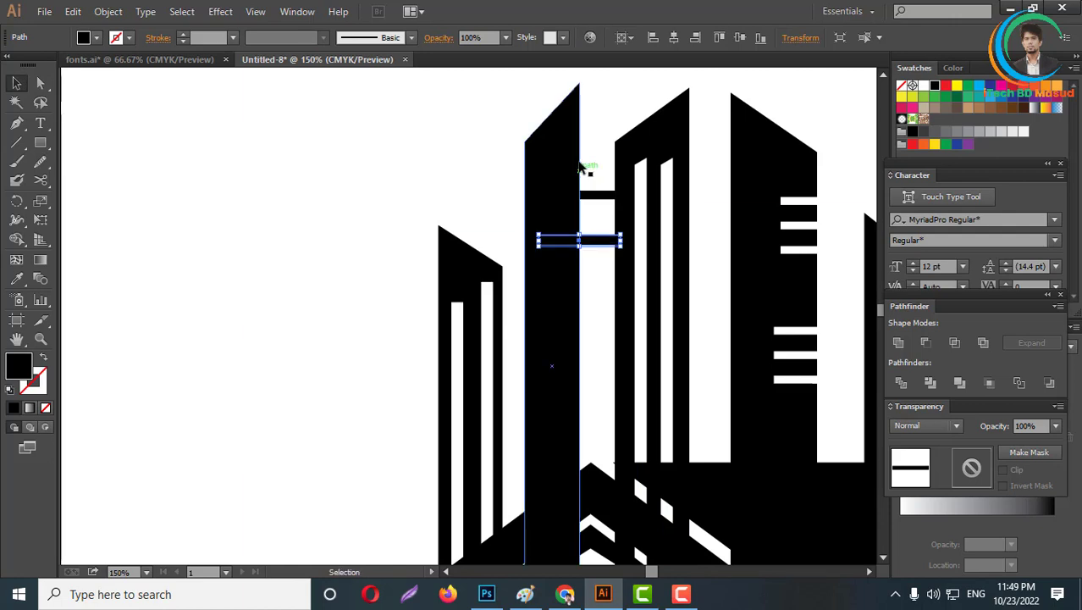
pyautogui.moveTo(581, 167); pyautogui.dragTo(575, 303)
pyautogui.click(926, 343)
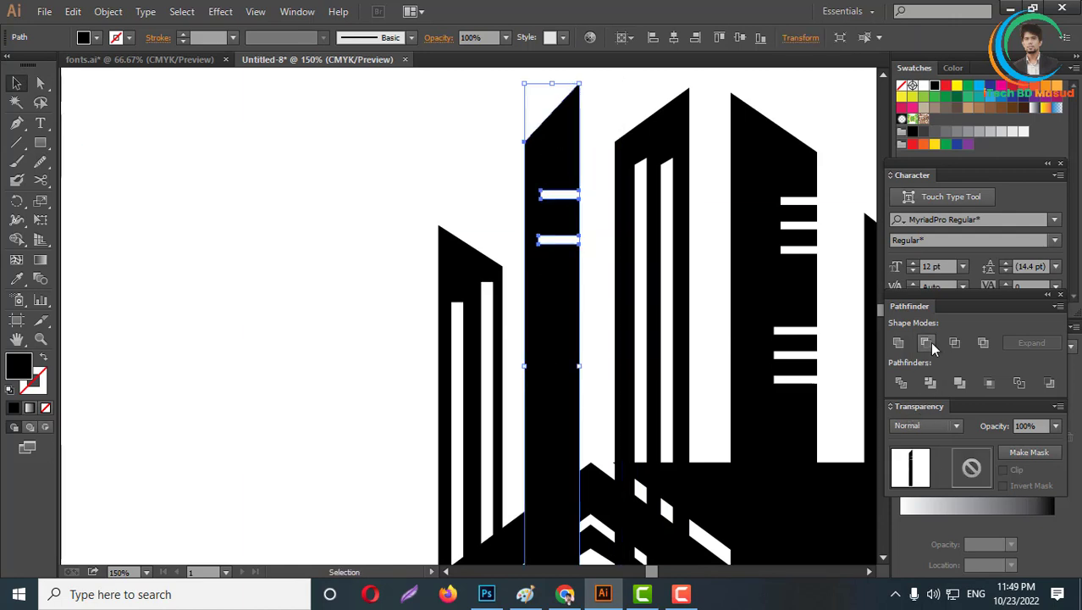
# Nudge the first three towers together slightly to the right, closer to the fourth tower.
pyautogui.hotkey('ctrl', '-')
pyautogui.hotkey('ctrl', '-')
pyautogui.hotkey('ctrl', '-')
pyautogui.hotkey('ctrl', '-')
pyautogui.click(683, 218)
pyautogui.hotkey('ctrl', '+')
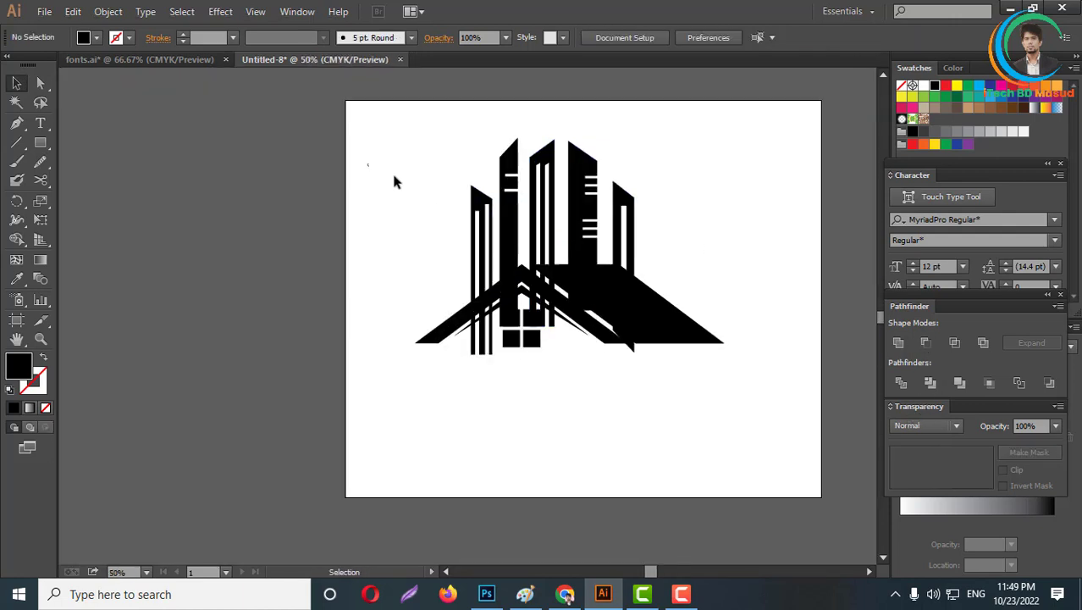
pyautogui.moveTo(369, 163); pyautogui.dragTo(559, 231)
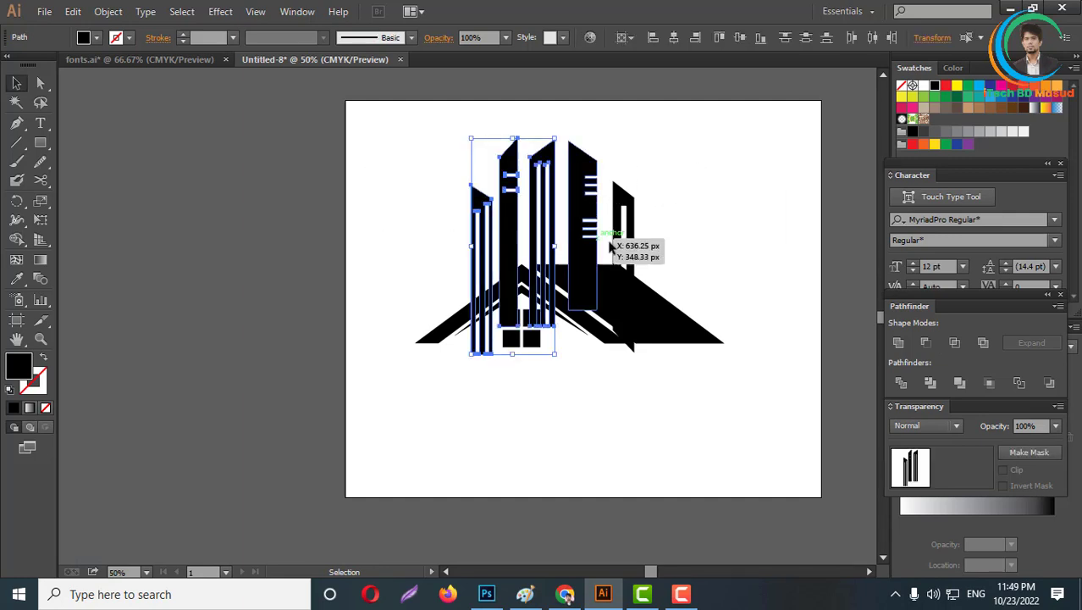
pyautogui.press('Right')
pyautogui.press('Right')
pyautogui.press('Right')
pyautogui.press('Right')
pyautogui.press('Right')
pyautogui.press('Right')
pyautogui.press('Right')
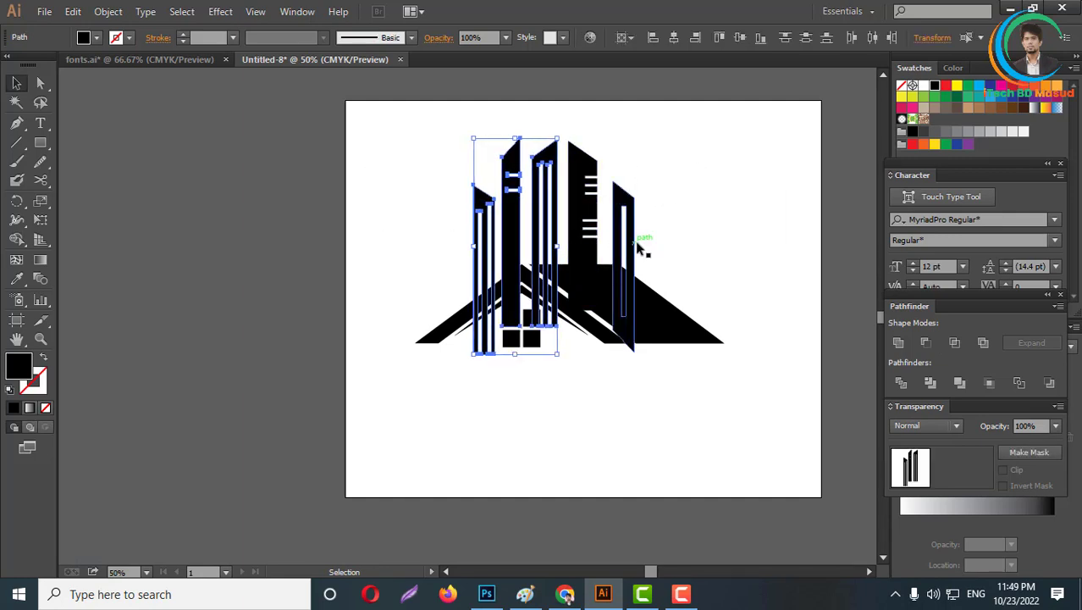
# Nudge the fifth tower to the left, closer to the fourth tower.
pyautogui.click(638, 235)
pyautogui.click(628, 207)
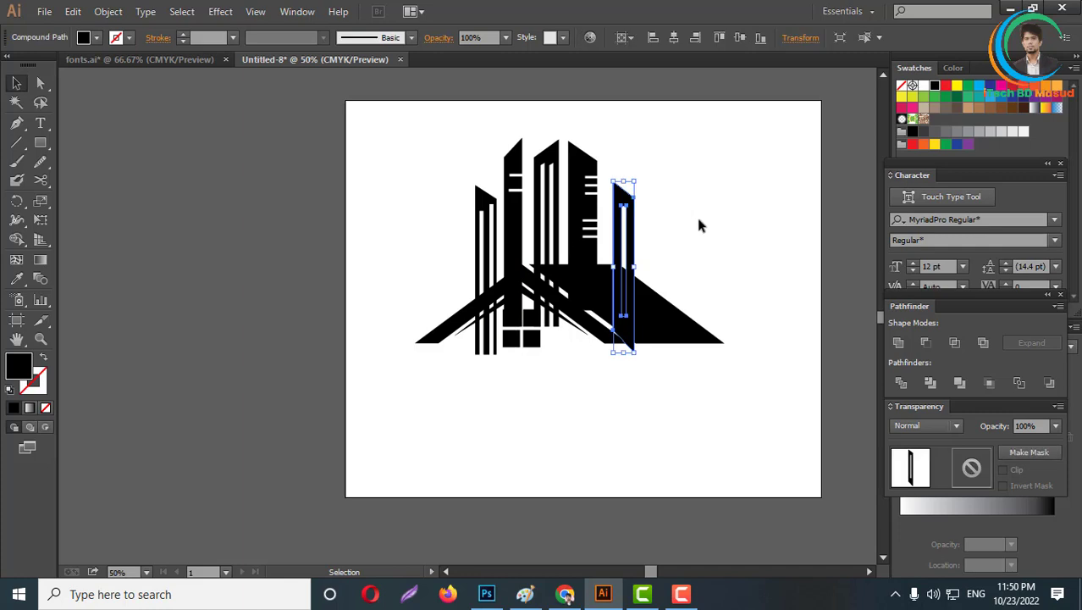
pyautogui.press('Left')
pyautogui.press('Left')
pyautogui.press('Left')
pyautogui.press('Left')
pyautogui.press('Left')
pyautogui.press('Left')
pyautogui.press('Left')
pyautogui.press('Left')
pyautogui.press('Left')
pyautogui.press('Left')
pyautogui.press('Left')
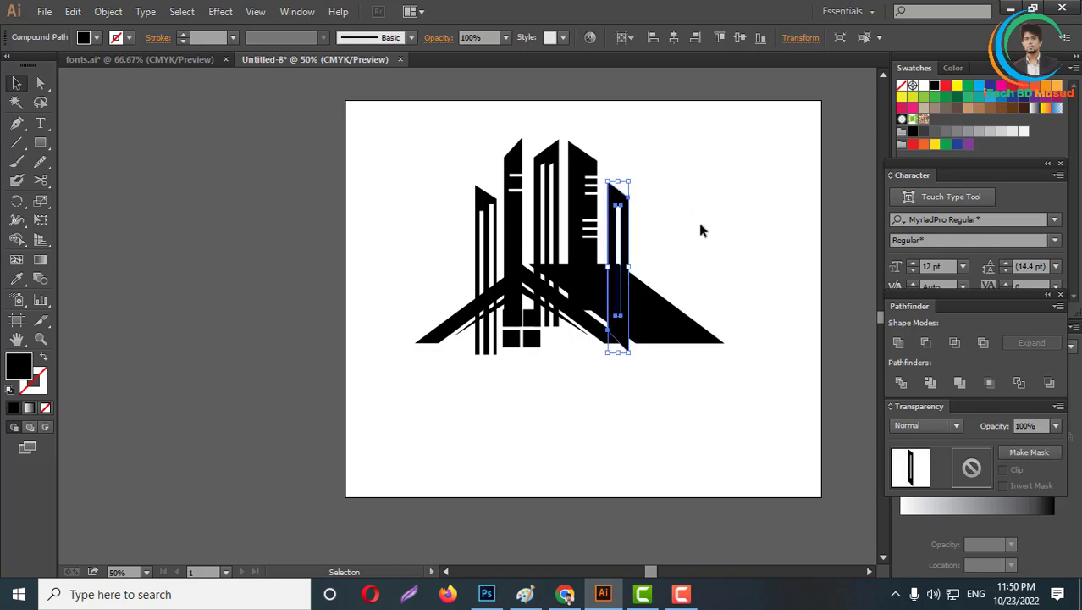
# Nudge the second tower and then the first tower slightly right to tighten the spacing between towers.
pyautogui.click(698, 224)
pyautogui.click(519, 235)
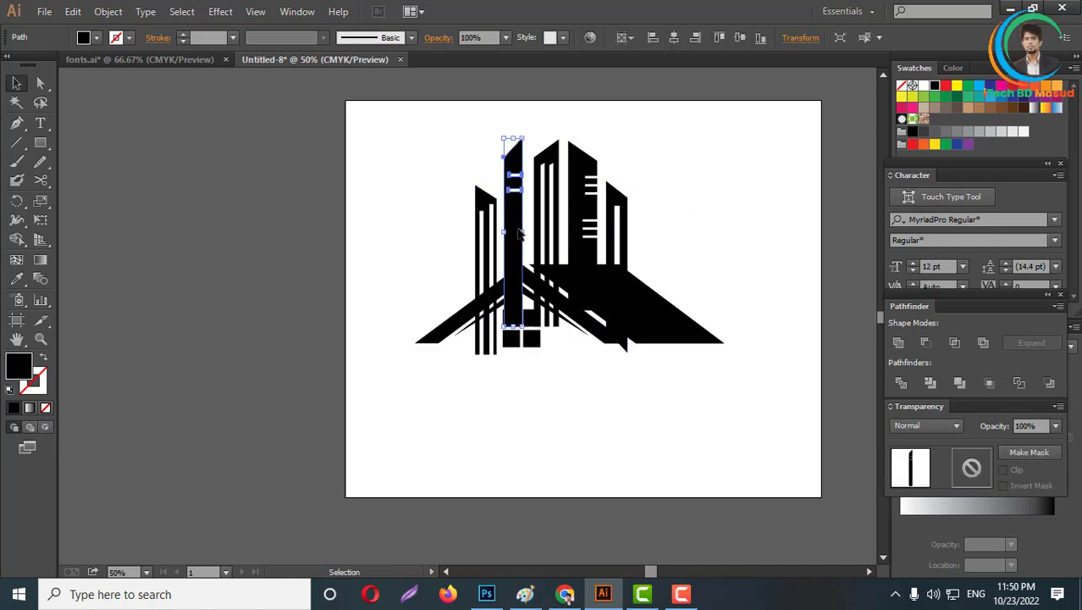
pyautogui.click(484, 254)
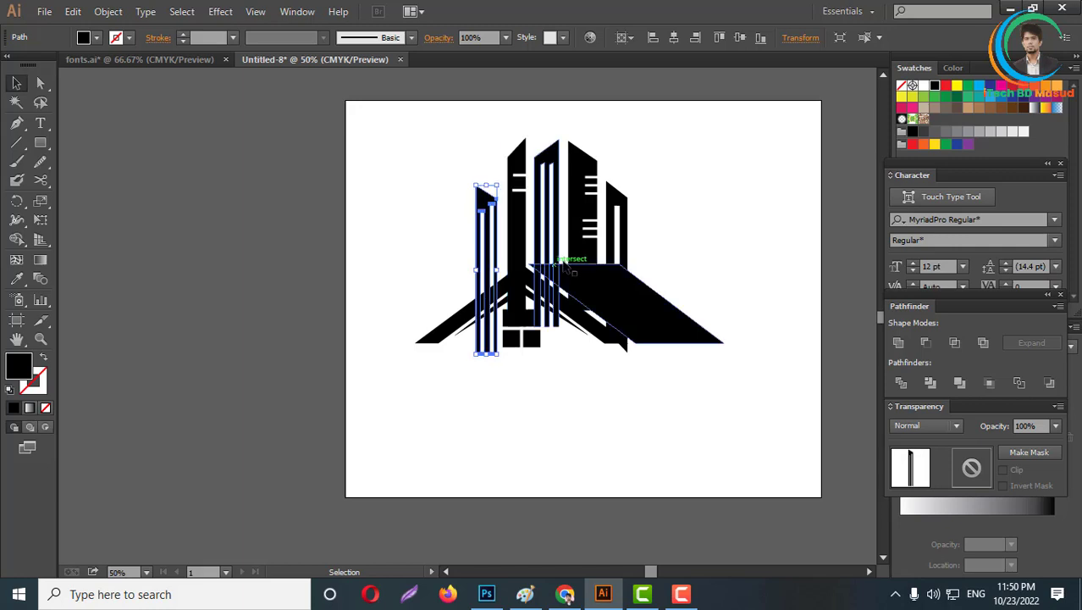
# Raise all five towers together until the fifth tower's lower tip meets the roof's base line, and group them.
pyautogui.moveTo(404, 167); pyautogui.dragTo(760, 227)
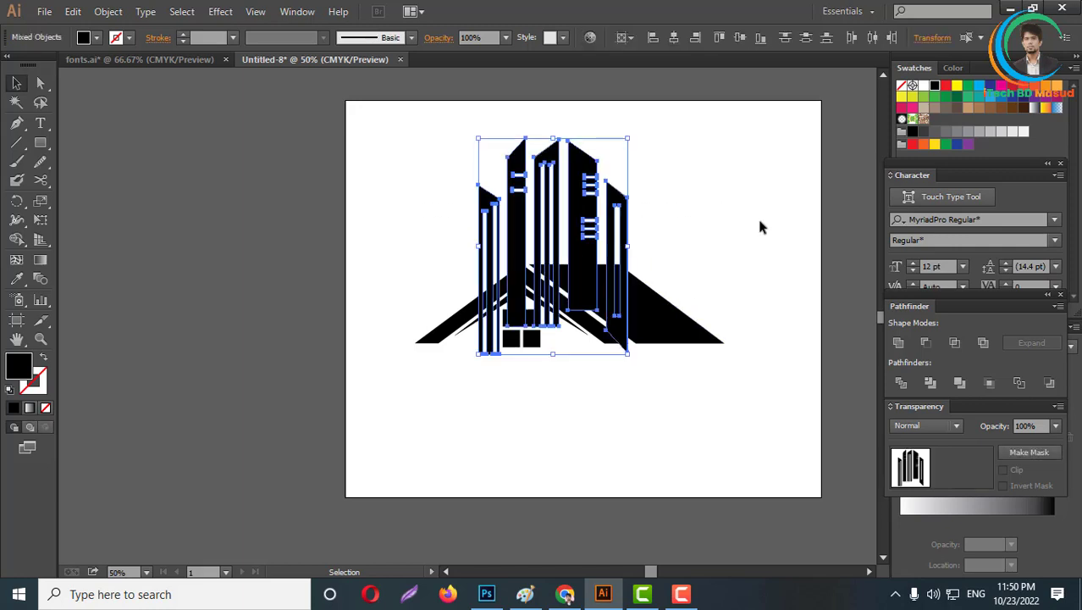
pyautogui.press('Up')
pyautogui.press('Up')
pyautogui.press('Up')
pyautogui.press('Up')
pyautogui.press('Up')
pyautogui.press('Up')
pyautogui.press('Up')
pyautogui.press('Up')
pyautogui.press('Up')
pyautogui.press('Up')
pyautogui.press('Up')
pyautogui.press('Up')
pyautogui.press('Up')
pyautogui.press('Up')
pyautogui.press('Up')
pyautogui.press('Up')
pyautogui.press('Up')
pyautogui.press('Up')
pyautogui.press('Up')
pyautogui.press('Up')
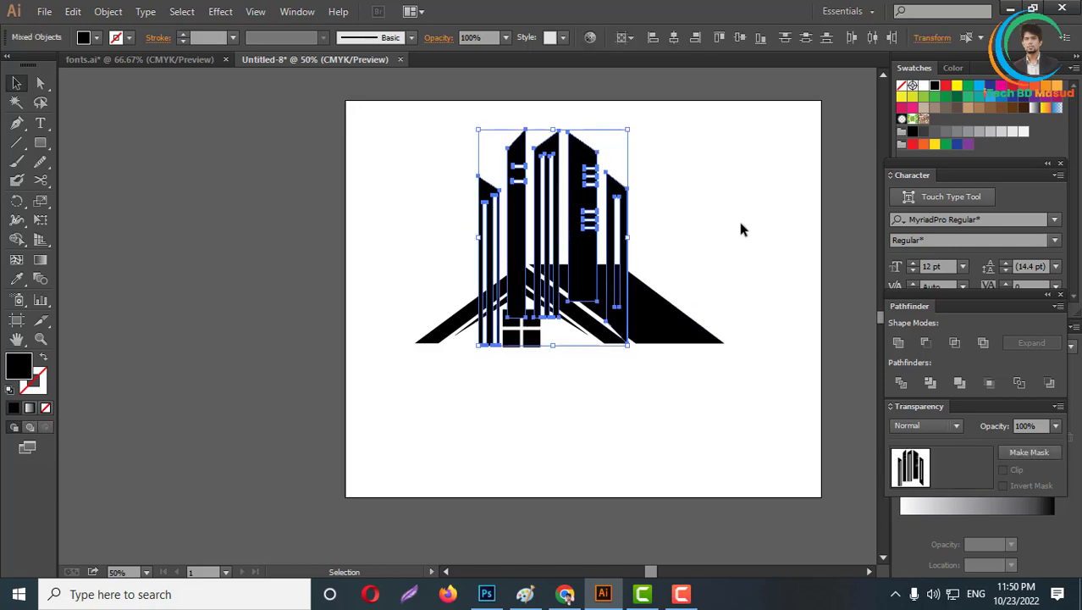
pyautogui.rightClick(601, 196)
pyautogui.click(713, 270)
pyautogui.click(703, 232)
pyautogui.scroll(2, 631, 295)
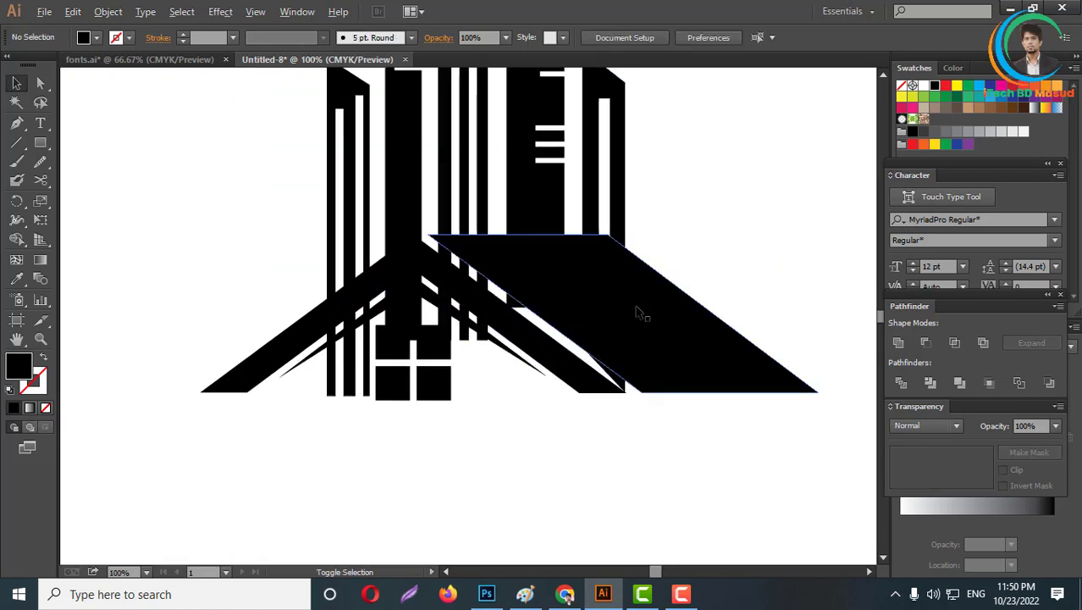
pyautogui.click(654, 326)
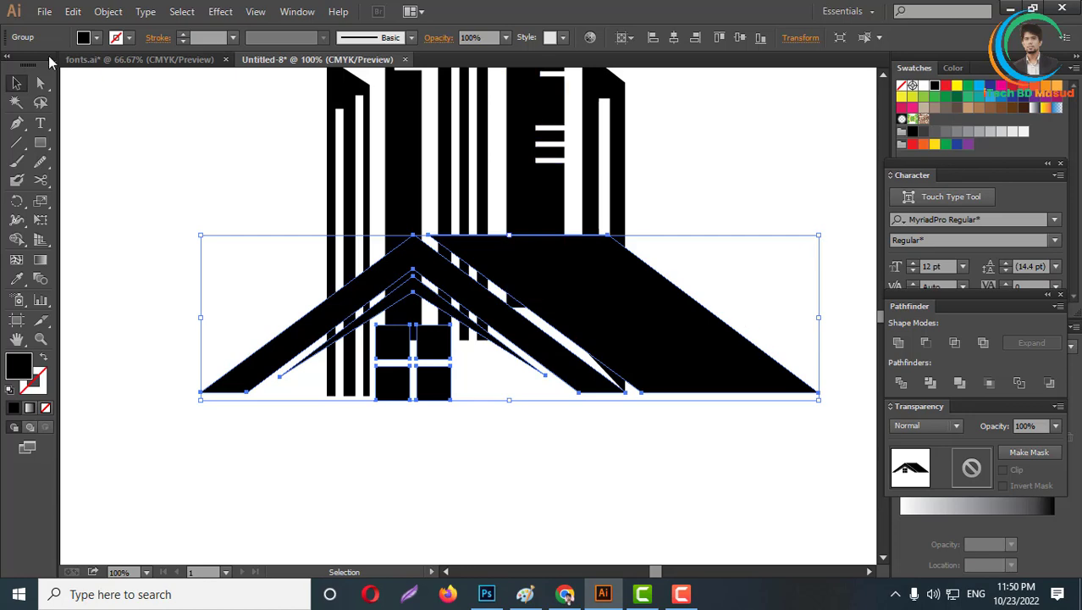
pyautogui.click(116, 12)
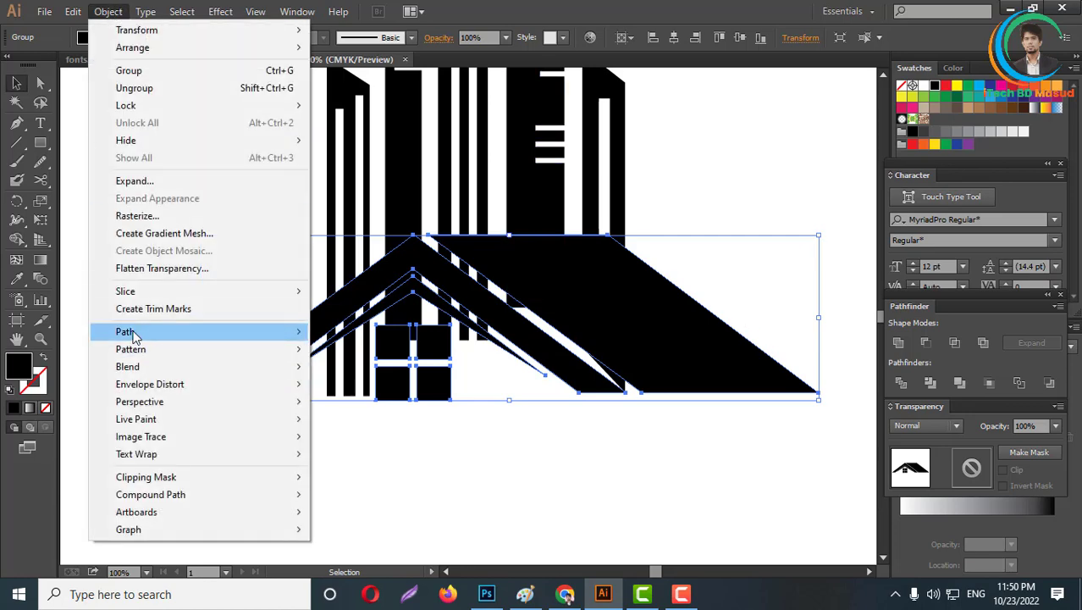
pyautogui.moveTo(133, 334)
pyautogui.click(382, 389)
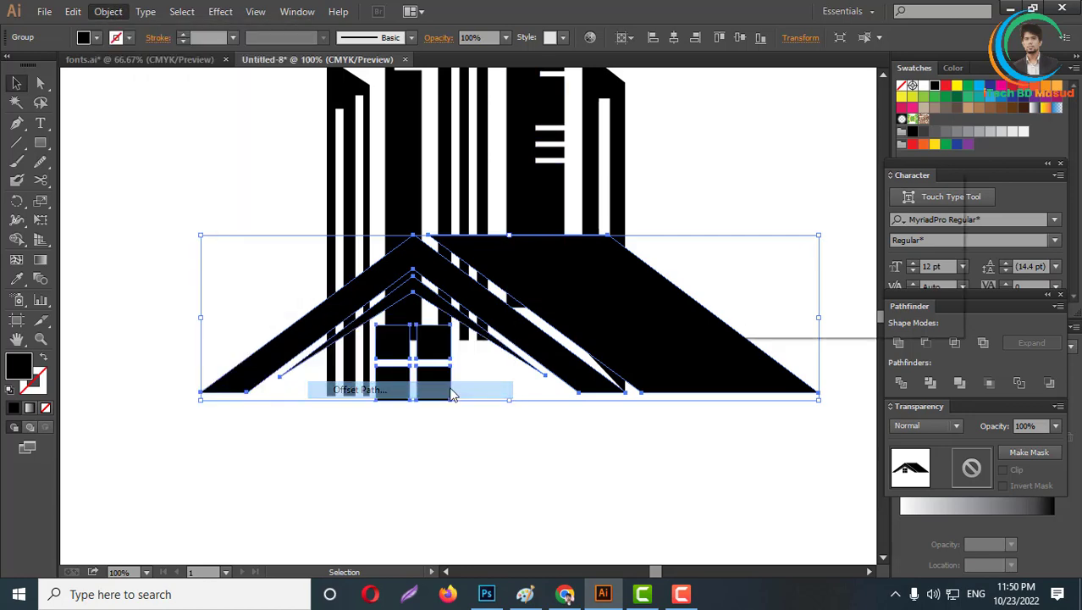
pyautogui.click(753, 299)
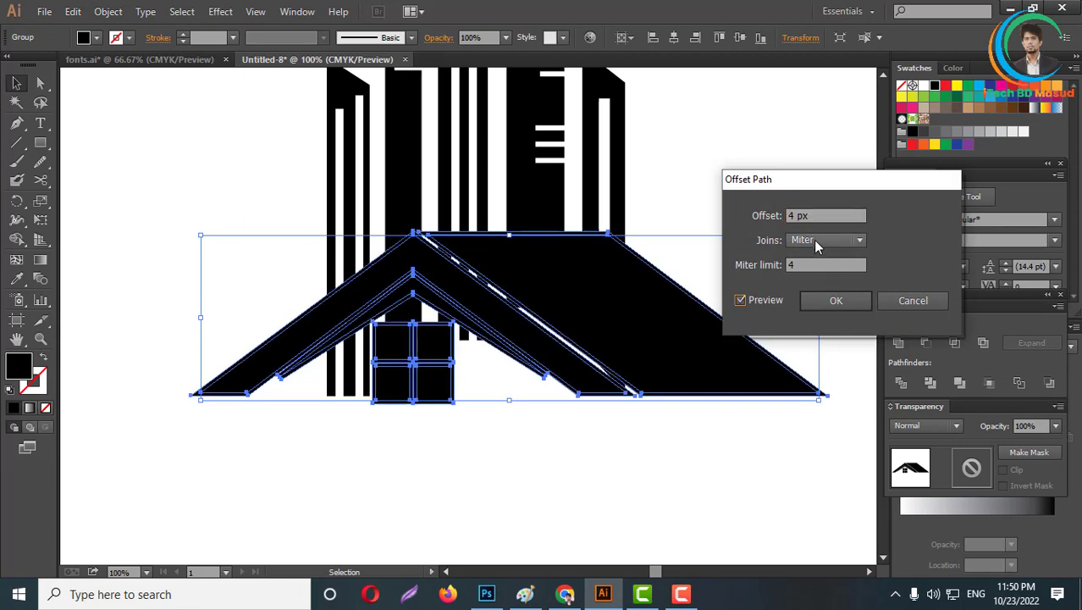
pyautogui.scroll(4, 820, 216)
pyautogui.scroll(4, 820, 215)
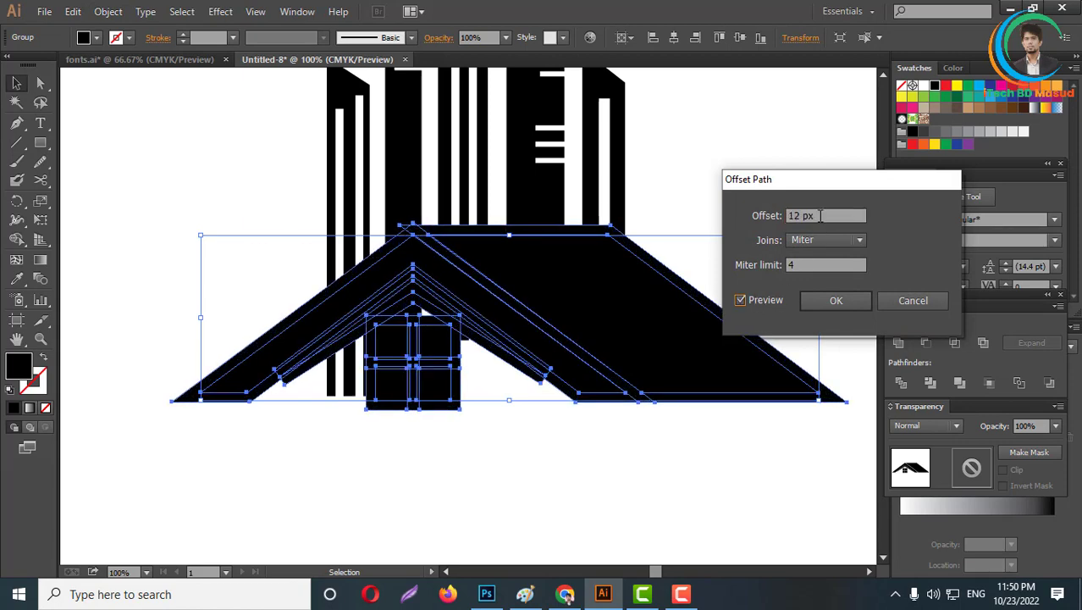
pyautogui.scroll(-1, 820, 215)
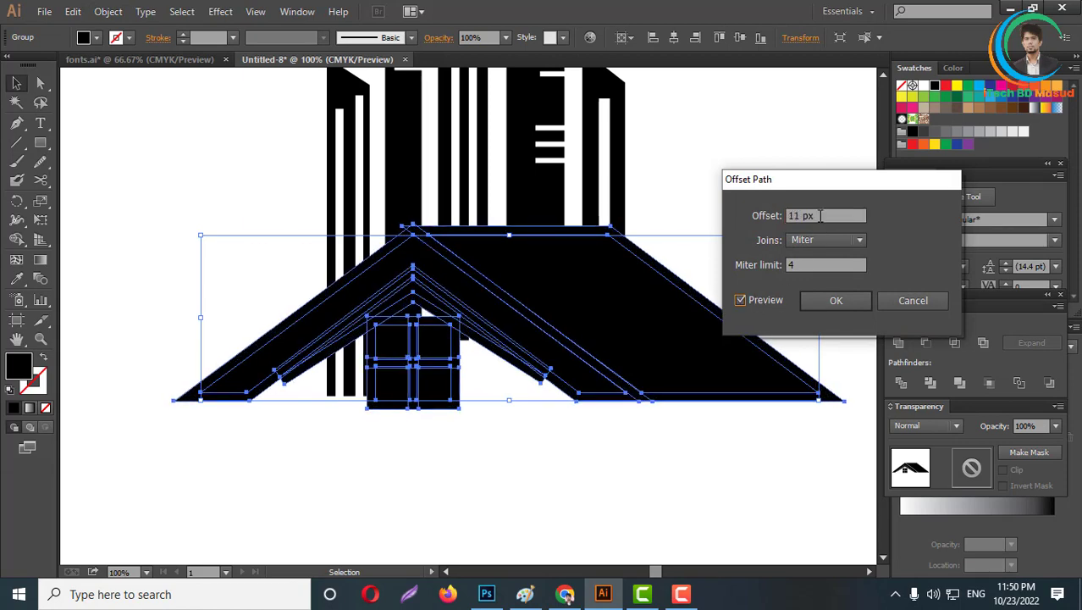
pyautogui.click(911, 300)
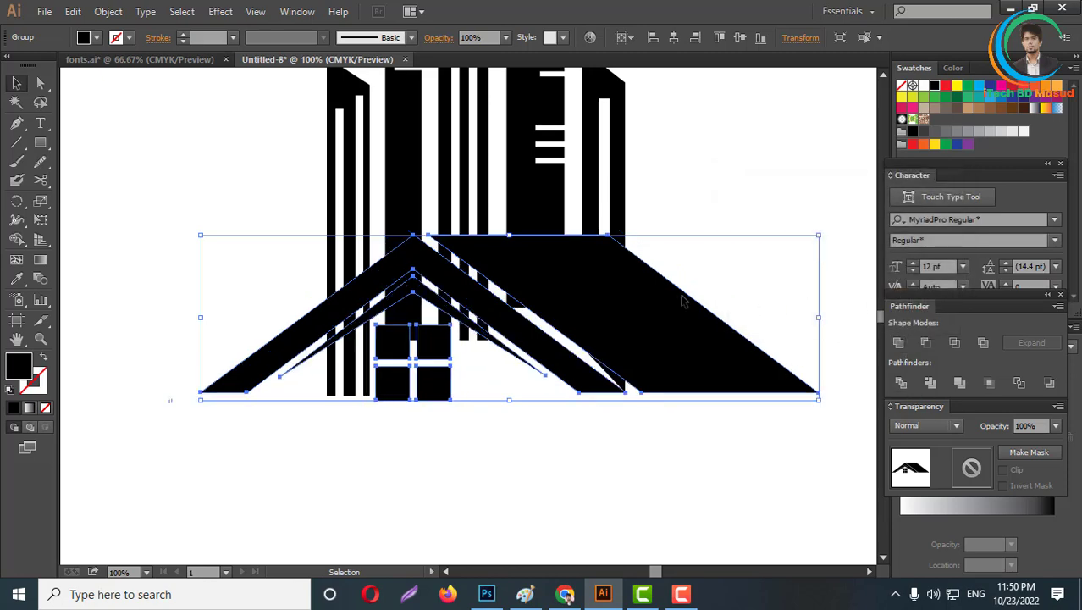
# Offset the paths of the selected house group outward by 5 px with miter joins.
pyautogui.click(108, 11)
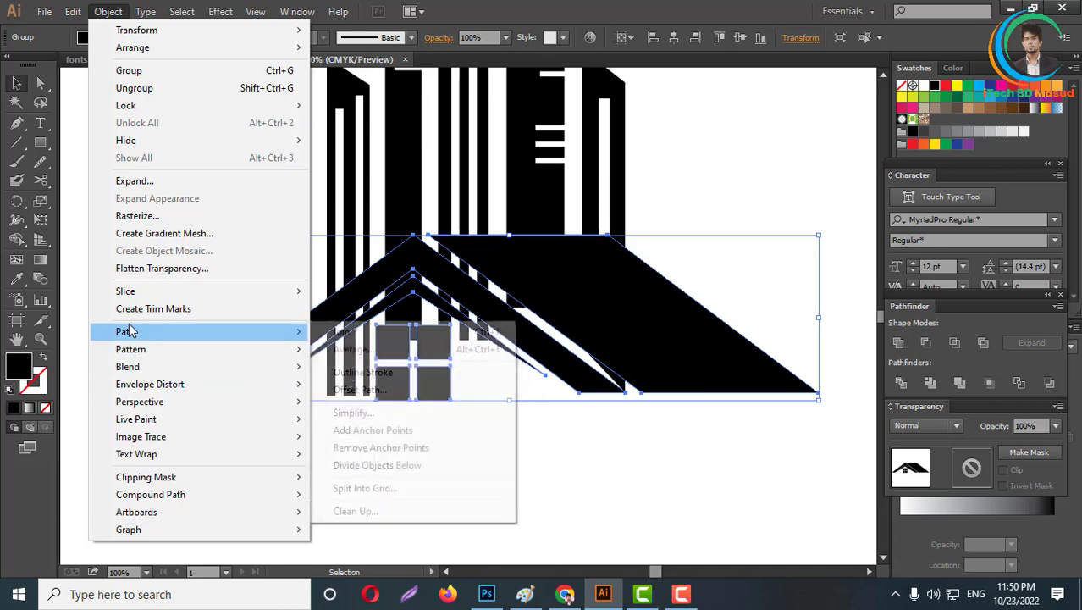
pyautogui.click(345, 395)
pyautogui.click(758, 298)
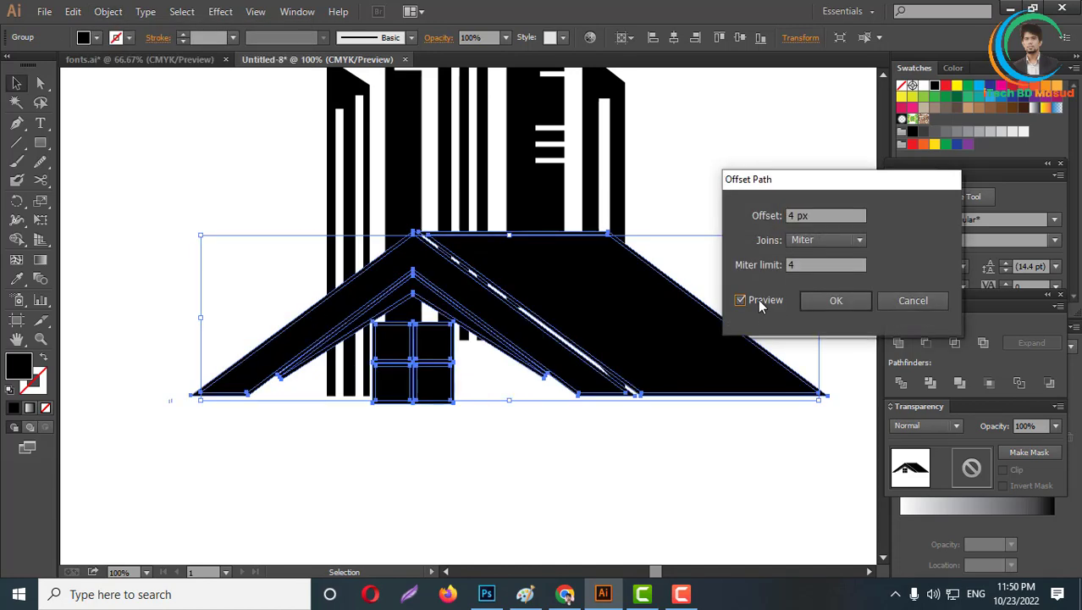
pyautogui.scroll(1, 830, 217)
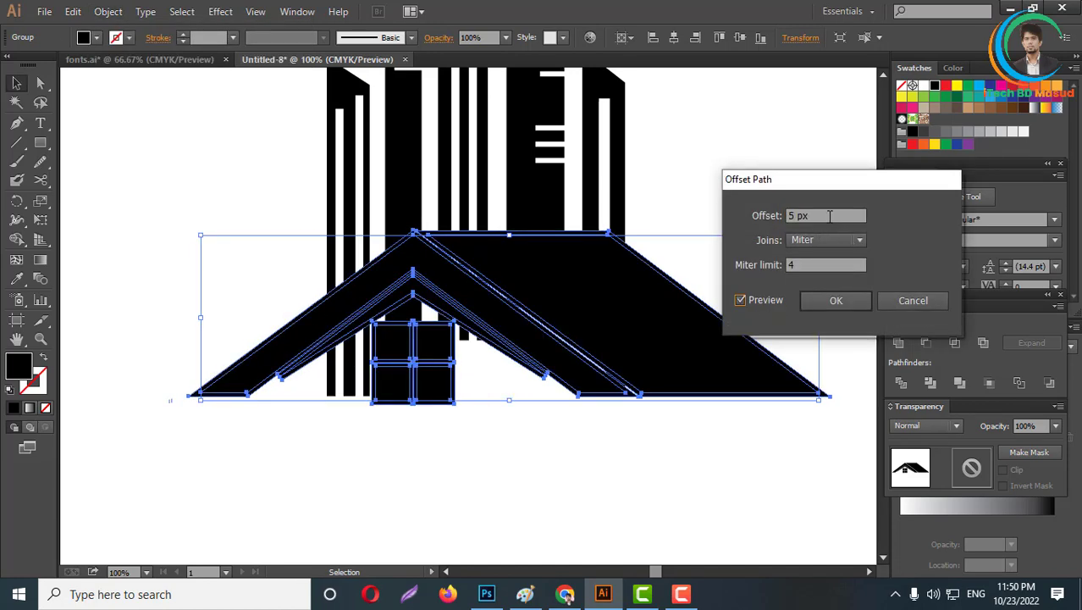
pyautogui.click(836, 299)
# Divide the house's offset outline and the tower group with Pathfinder, and ungroup the resulting pieces.
pyautogui.scroll(7, 629, 282)
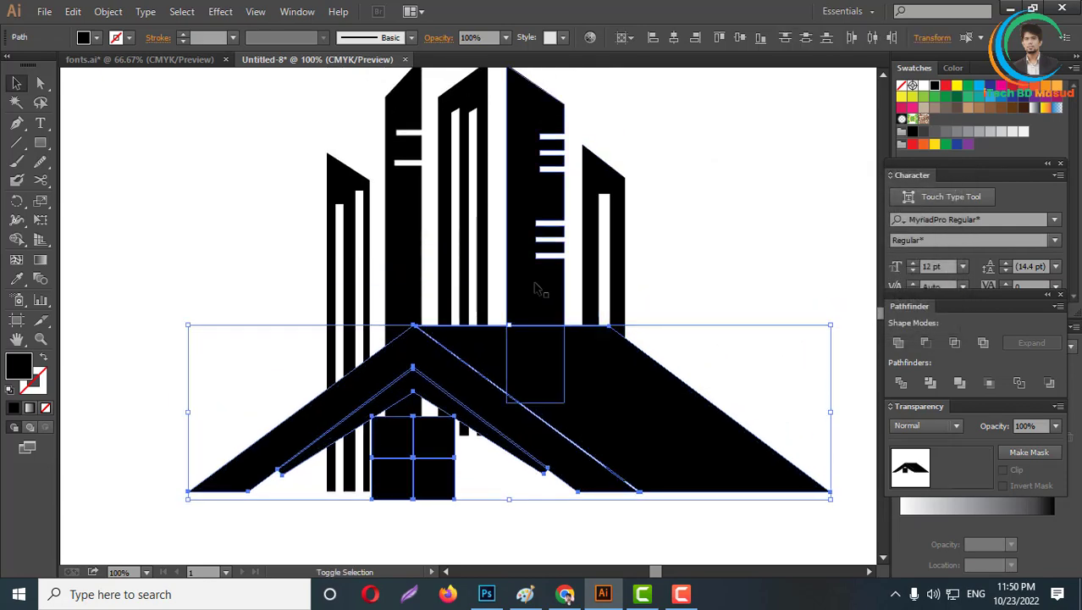
pyautogui.keyDown('shift'); pyautogui.click(542, 279); pyautogui.keyUp('shift')
pyautogui.click(896, 384)
pyautogui.rightClick(634, 262)
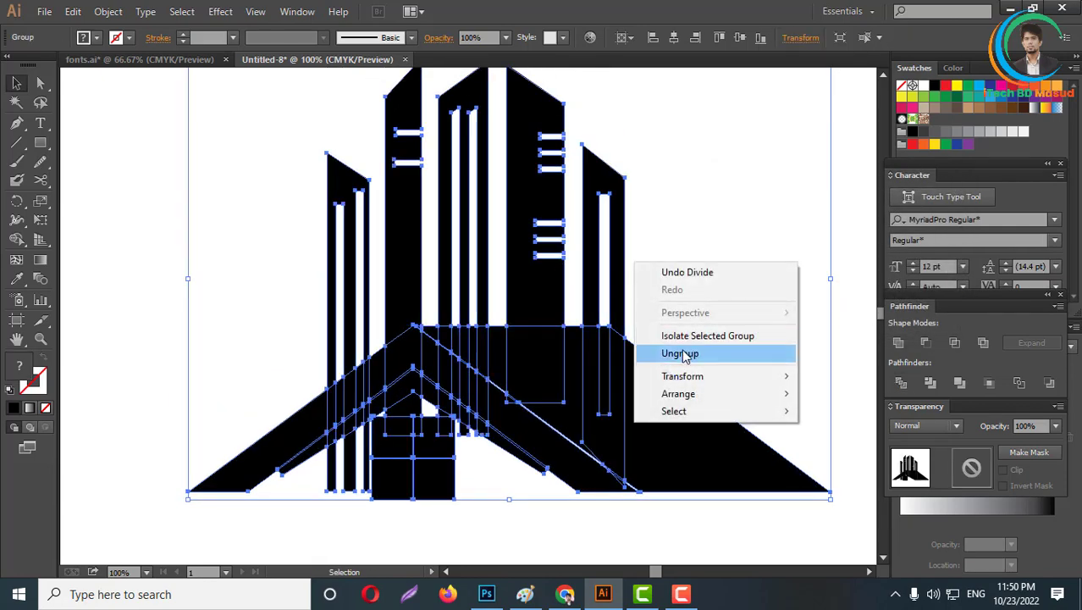
pyautogui.click(684, 354)
# Delete the divided offset and window pieces, keeping the visible tower bodies above the roof and the original house.
pyautogui.scroll(1, 604, 188)
pyautogui.keyDown('shift'); pyautogui.click(600, 173); pyautogui.keyUp('shift')
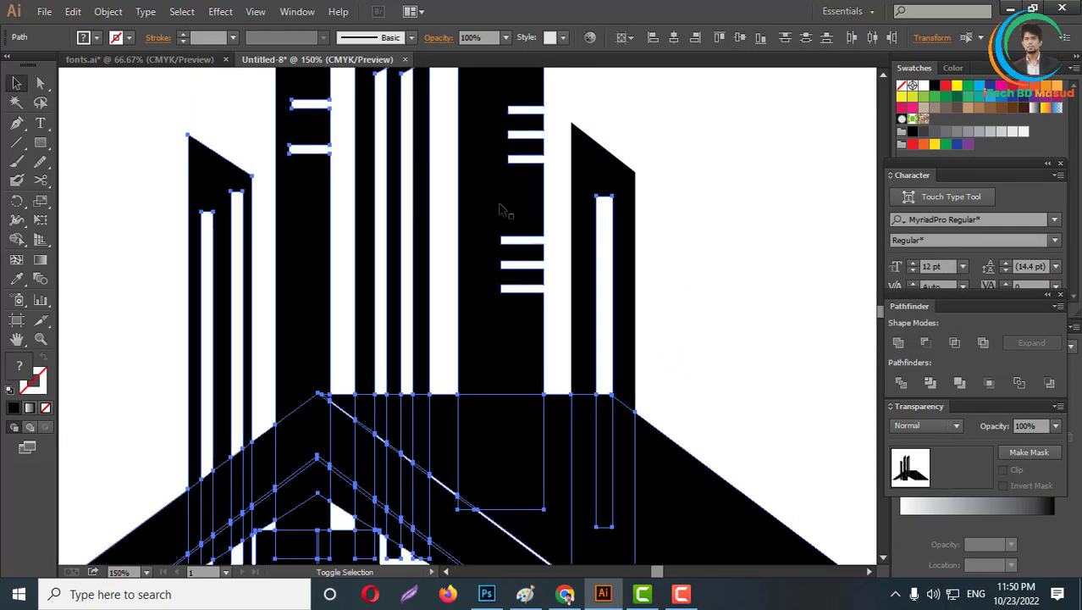
pyautogui.keyDown('shift'); pyautogui.click(501, 206); pyautogui.keyUp('shift')
pyautogui.keyDown('shift'); pyautogui.click(297, 270); pyautogui.keyUp('shift')
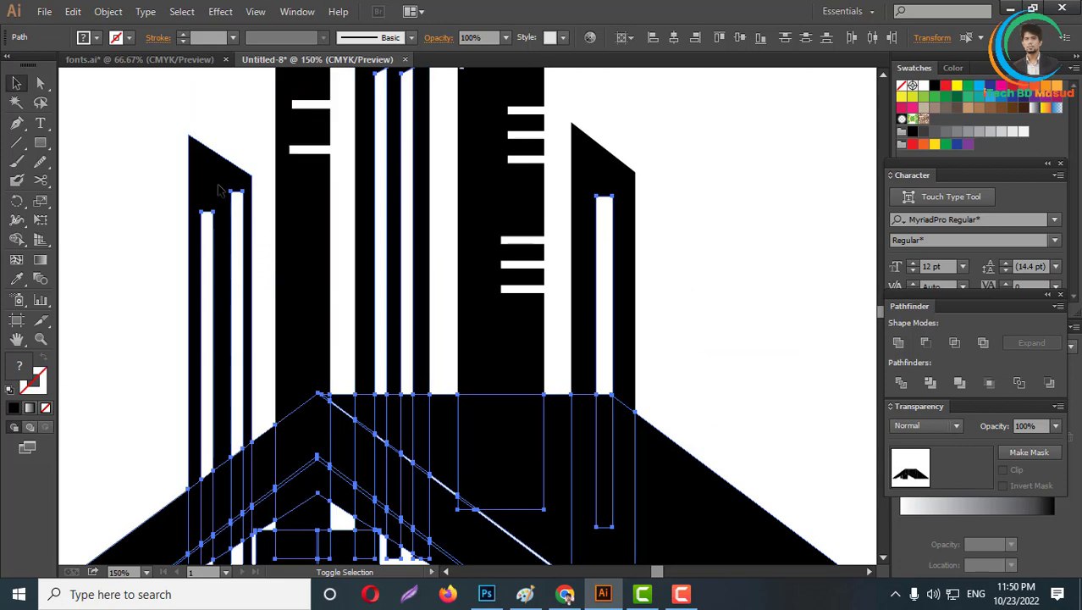
pyautogui.press('Delete')
pyautogui.scroll(2, 500, 252)
pyautogui.scroll(-5, 519, 248)
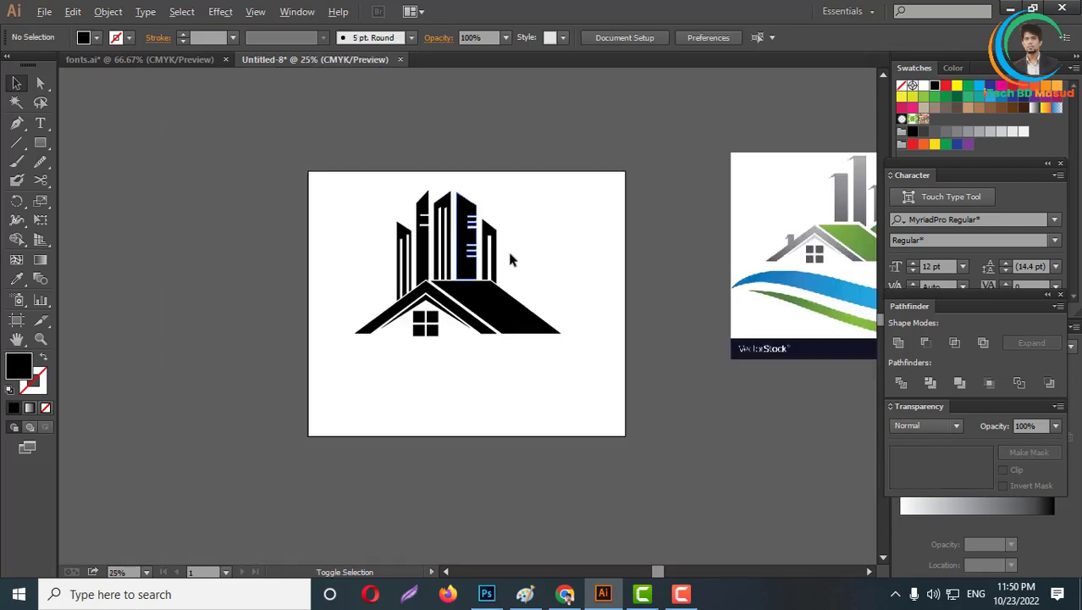
pyautogui.scroll(2, 438, 329)
pyautogui.scroll(1, 499, 393)
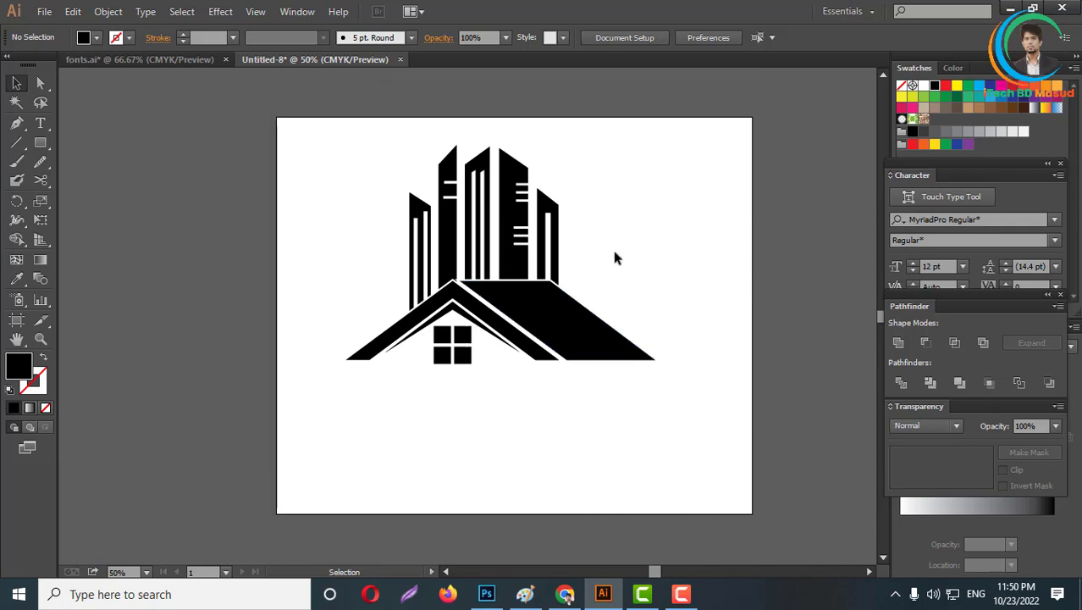
# Group all the towers and house parts into one logo and move it slightly lower on the artboard.
pyautogui.moveTo(317, 167); pyautogui.dragTo(696, 404)
pyautogui.rightClick(574, 291)
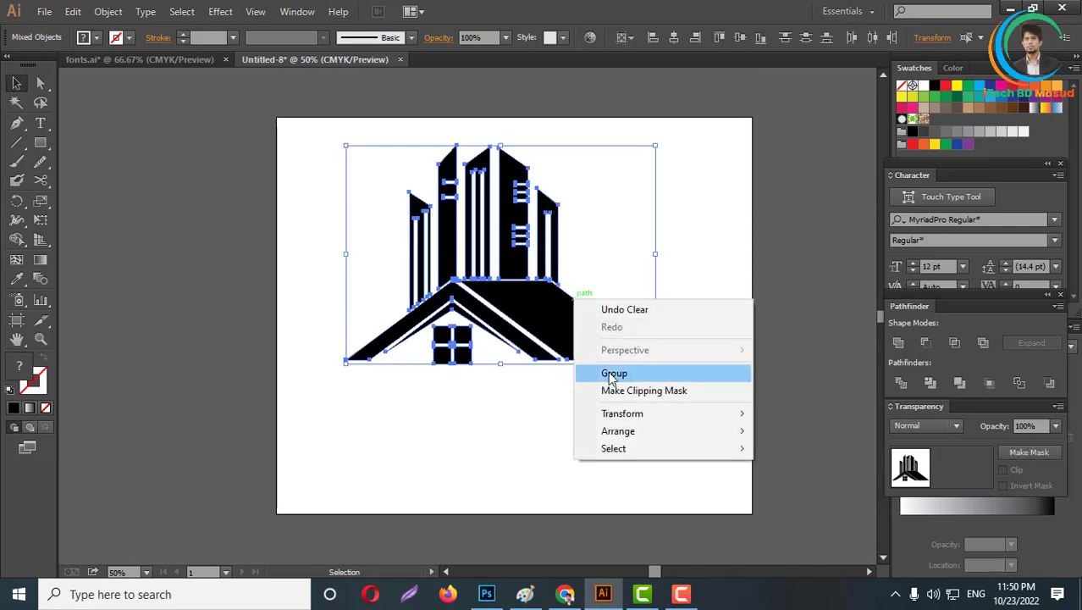
pyautogui.click(611, 374)
pyautogui.click(625, 392)
pyautogui.scroll(-4, 604, 371)
pyautogui.scroll(2, 602, 324)
pyautogui.moveTo(602, 324); pyautogui.dragTo(580, 323)
pyautogui.click(644, 359)
pyautogui.scroll(2, 607, 334)
# Fill the whole logo group with the dark navy blue swatch.
pyautogui.click(607, 335)
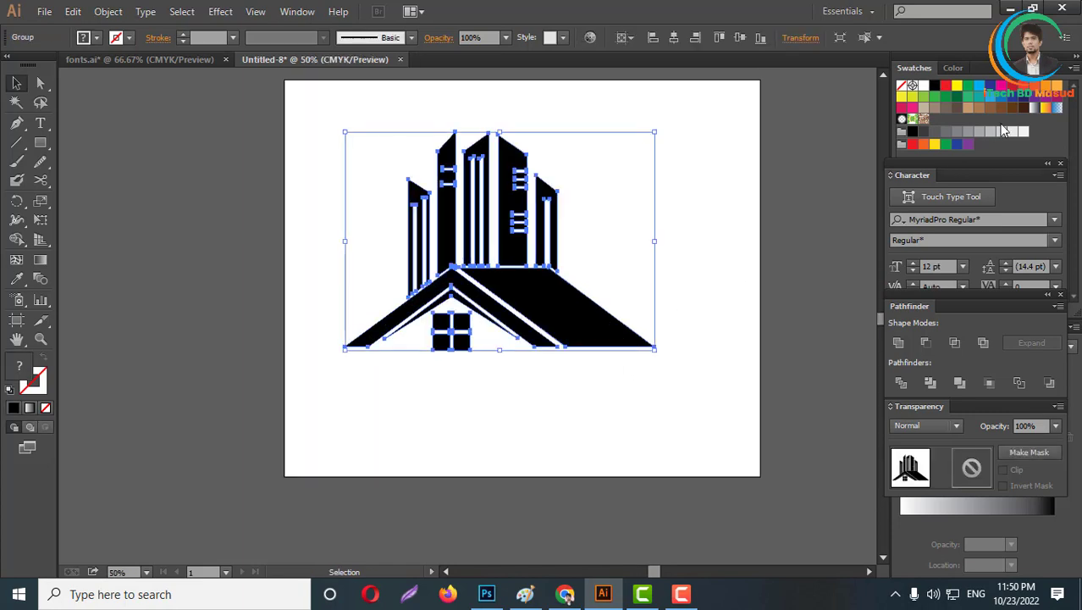
pyautogui.click(1023, 97)
pyautogui.hotkey('ctrl', '=')
pyautogui.hotkey('ctrl', '=')
pyautogui.hotkey('ctrl', '=')
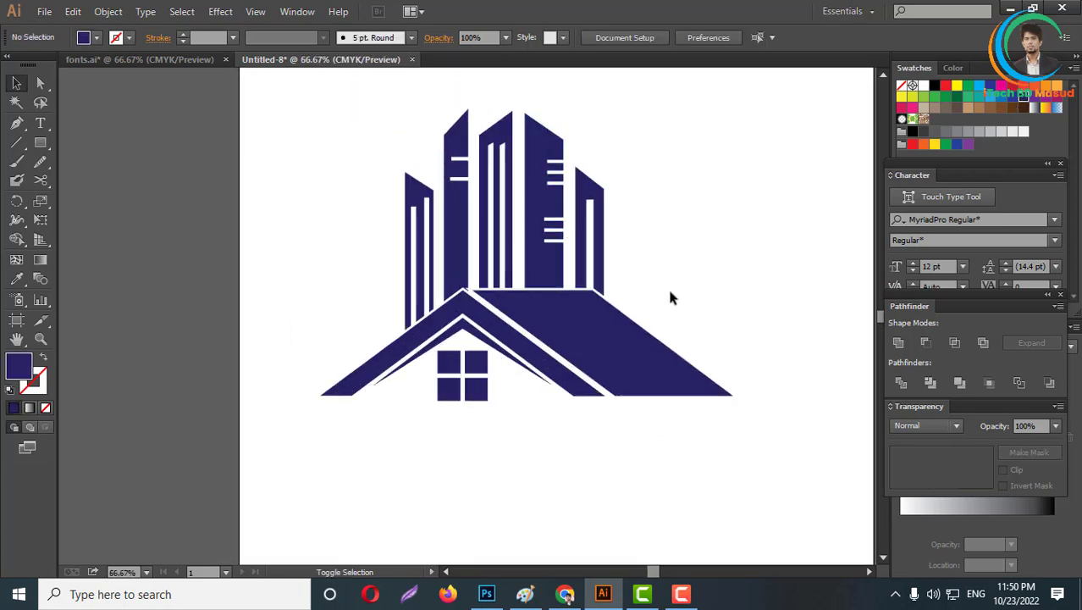
# Raise the upper right anchor points of the first tower's two window strips together so their tops slant upward.
pyautogui.click(40, 82)
pyautogui.scroll(5, 399, 188)
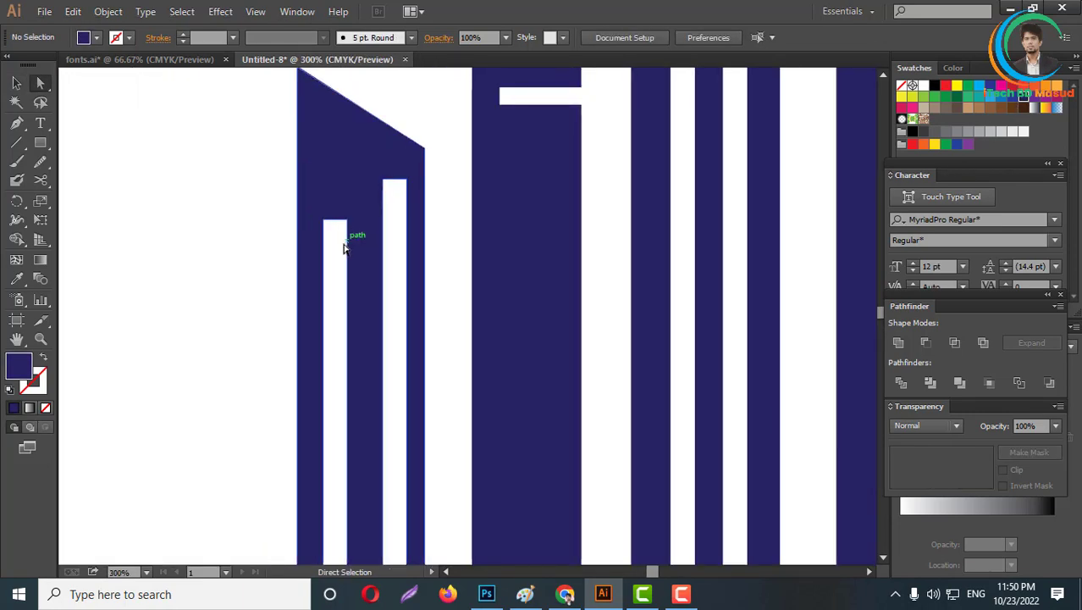
pyautogui.scroll(1, 351, 208)
pyautogui.moveTo(347, 207); pyautogui.dragTo(417, 240)
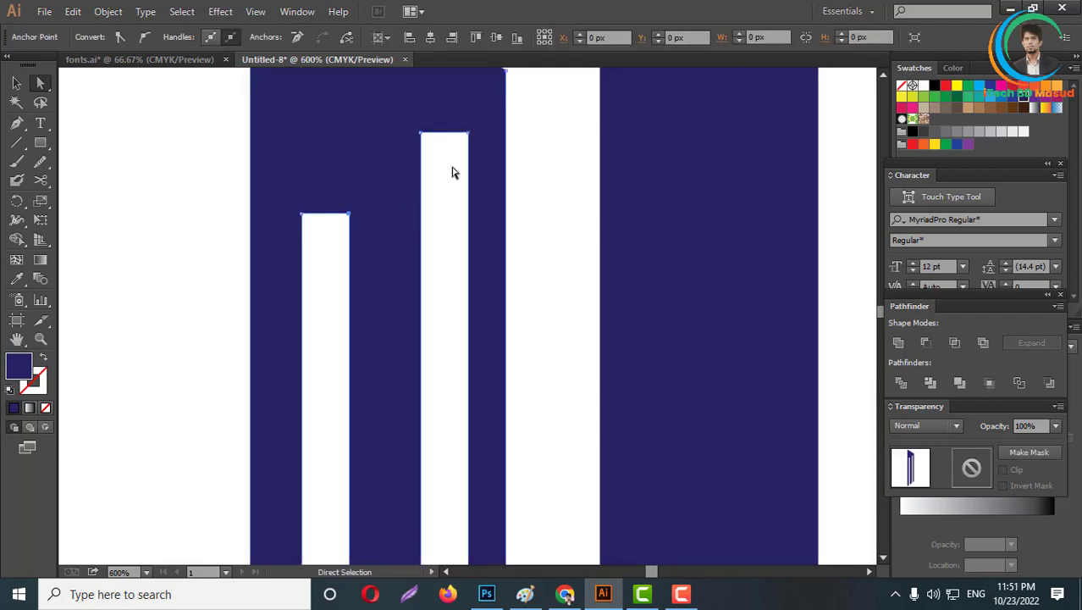
pyautogui.moveTo(473, 138); pyautogui.dragTo(472, 113)
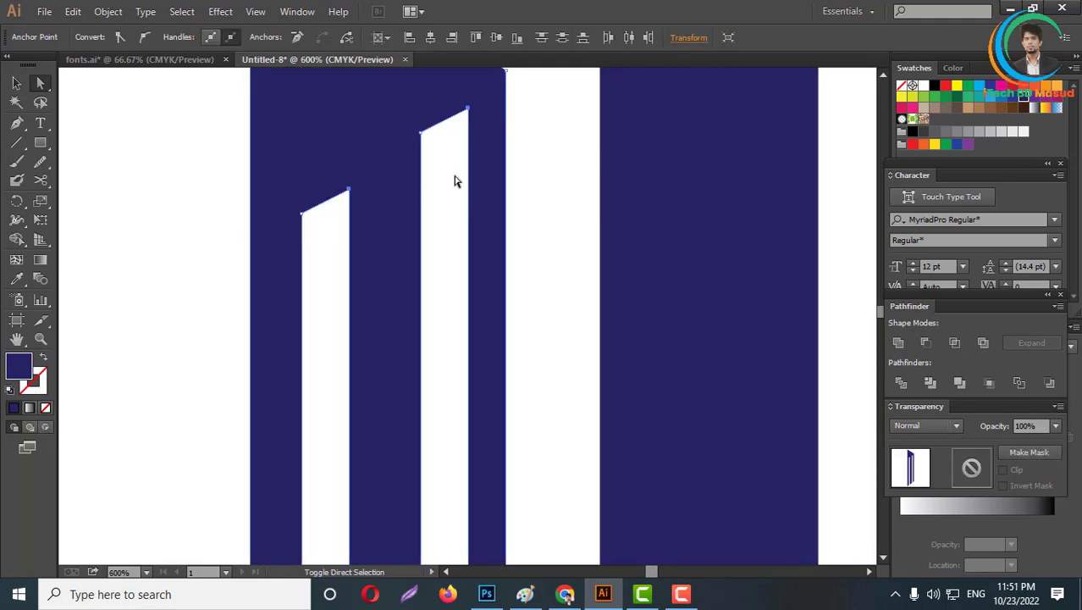
pyautogui.click(369, 214)
pyautogui.scroll(-5, 370, 211)
# Fill the first, third and fifth towers, the thin inner gable trim and the four window panes with medium gray.
pyautogui.click(377, 185)
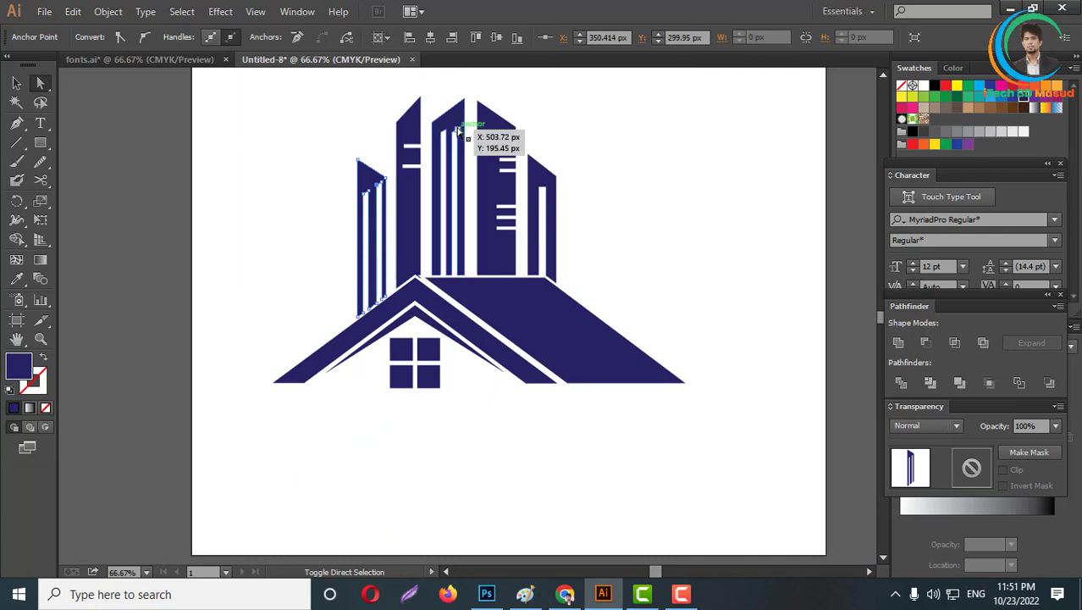
pyautogui.keyDown('shift'); pyautogui.click(460, 133); pyautogui.keyUp('shift')
pyautogui.keyDown('shift'); pyautogui.click(543, 176); pyautogui.keyUp('shift')
pyautogui.keyDown('shift'); pyautogui.click(424, 374); pyautogui.keyUp('shift')
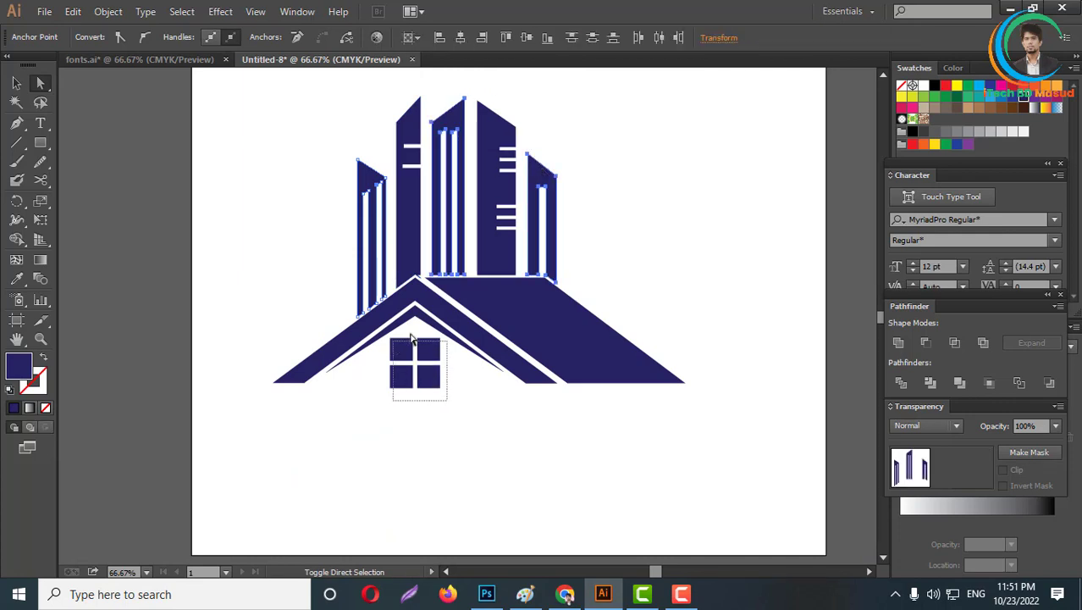
pyautogui.click(946, 132)
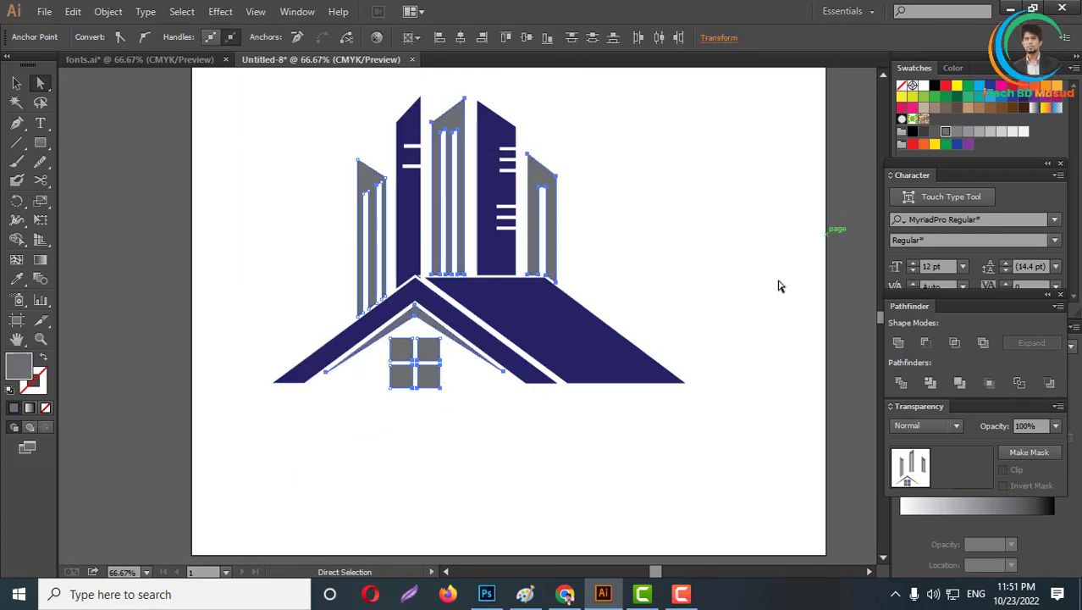
pyautogui.click(601, 295)
# Fill the large slanted roof panel on the house's right side with the teal swatch.
pyautogui.scroll(-3, 618, 305)
pyautogui.scroll(3, 600, 320)
pyautogui.click(602, 320)
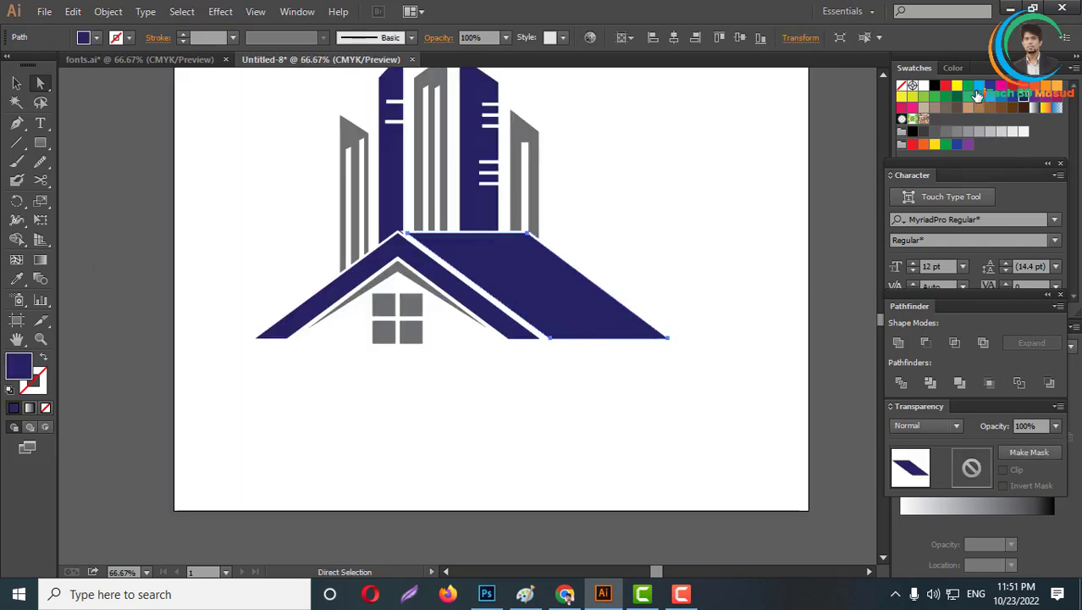
pyautogui.click(978, 98)
pyautogui.click(604, 246)
pyautogui.scroll(-3, 602, 238)
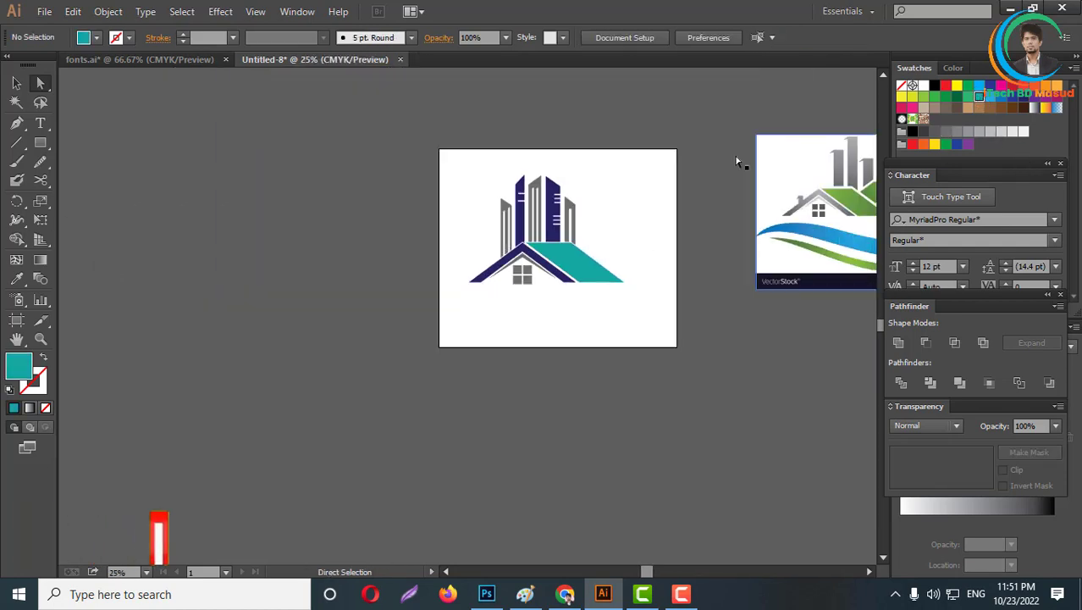
# Move the whole logo slightly right and down so it sits near the middle of the artboard.
pyautogui.click(16, 83)
pyautogui.moveTo(437, 161); pyautogui.dragTo(684, 316)
pyautogui.rightClick(569, 234)
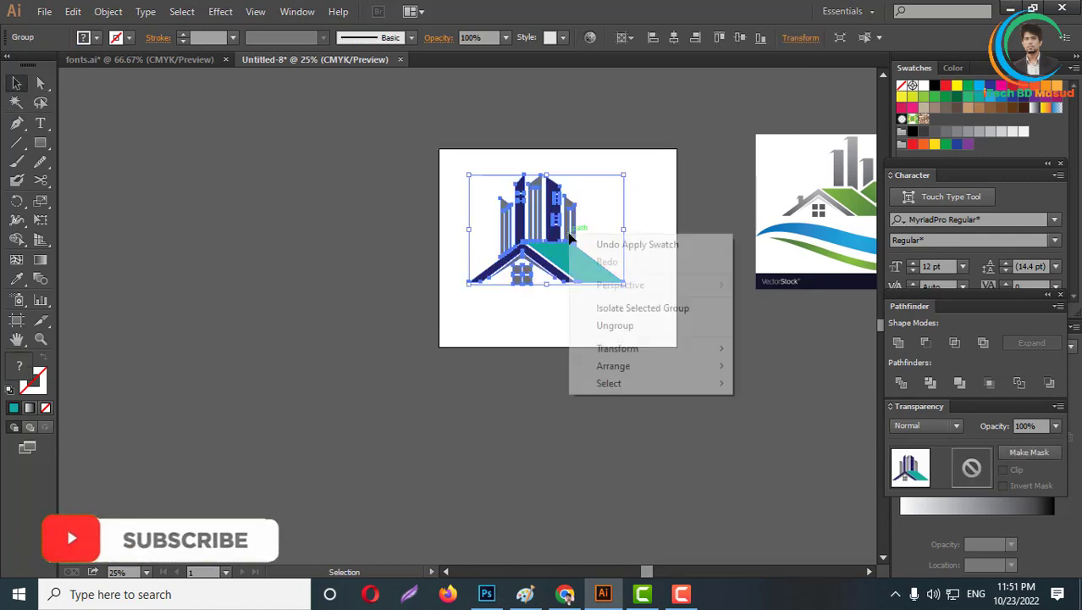
pyautogui.click(573, 291)
pyautogui.click(584, 271)
pyautogui.moveTo(584, 271); pyautogui.dragTo(620, 276)
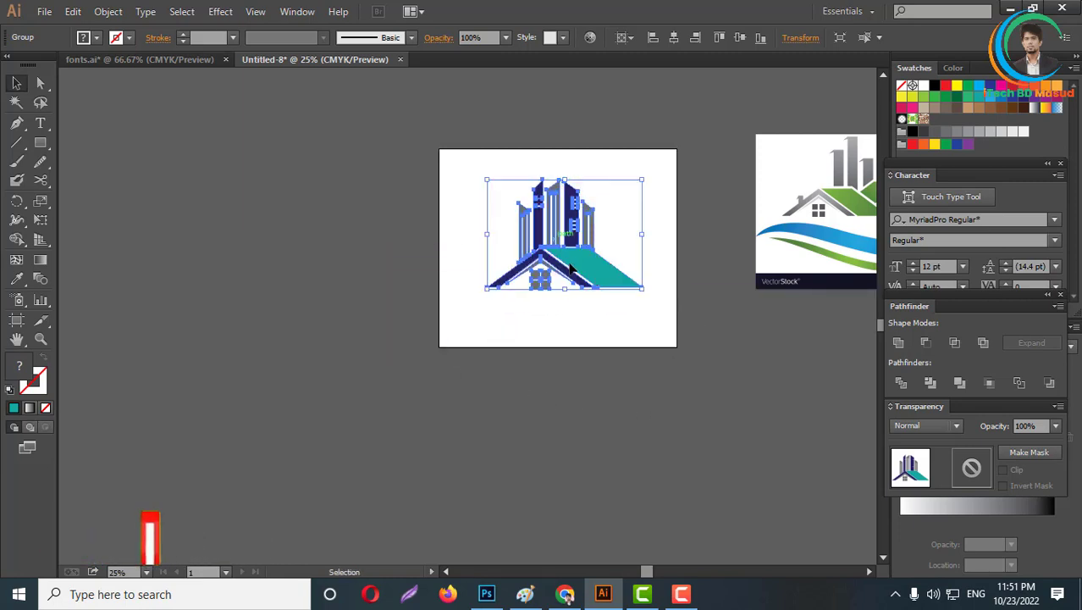
pyautogui.scroll(1, 603, 288)
pyautogui.click(585, 370)
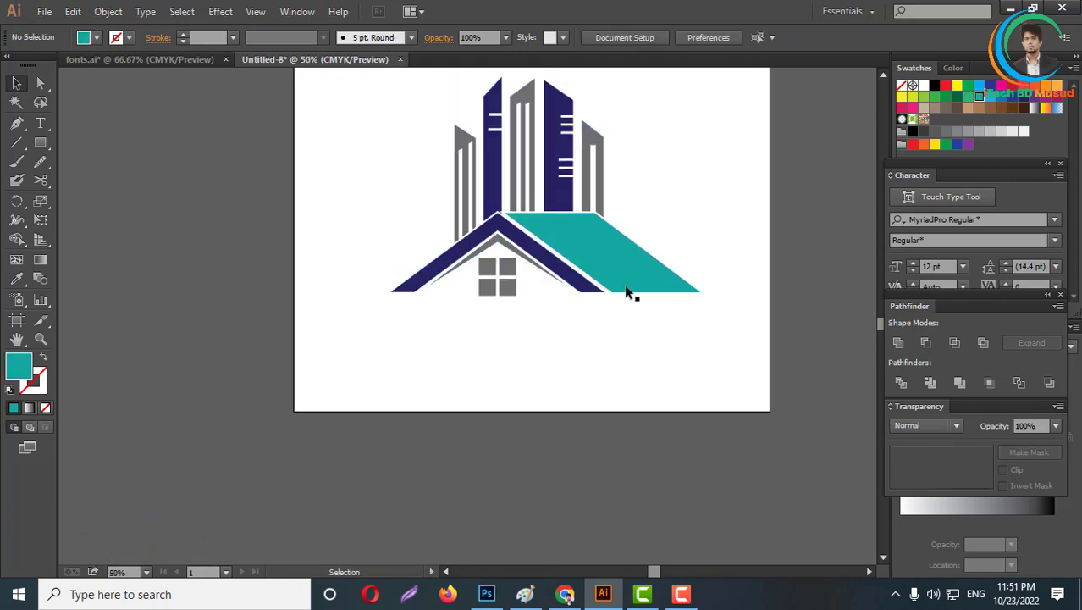
# Move the finished logo off the artboard onto the empty canvas to its left.
pyautogui.click(616, 264)
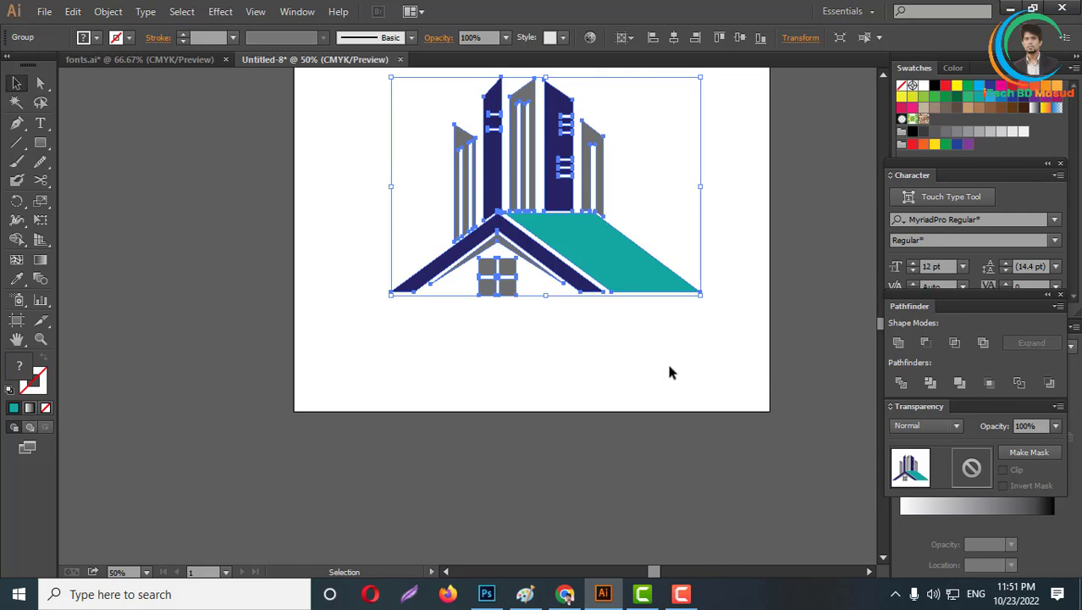
pyautogui.scroll(2, 667, 360)
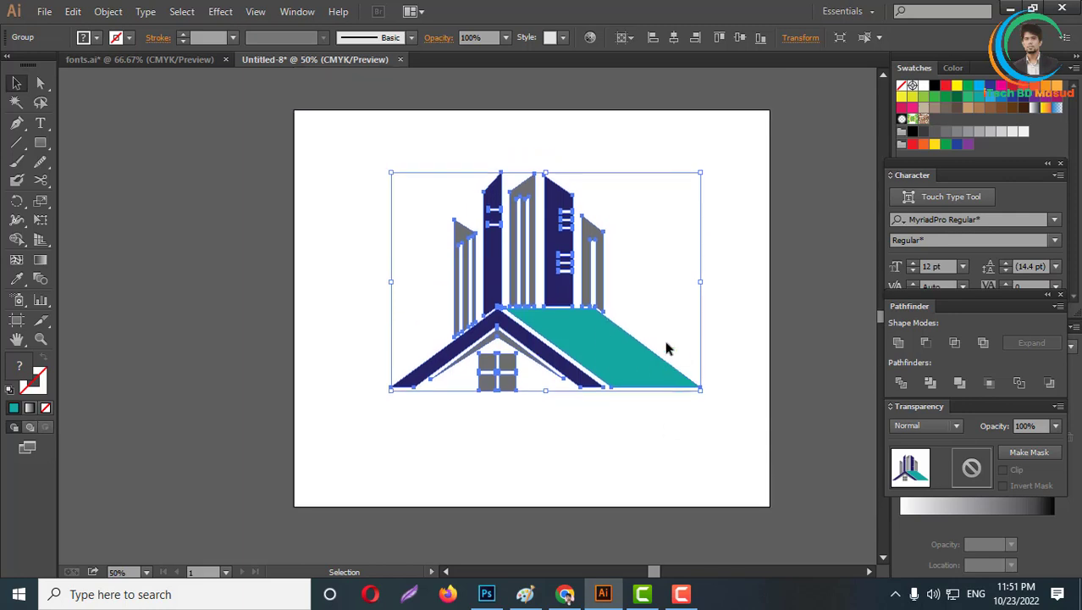
pyautogui.click(648, 246)
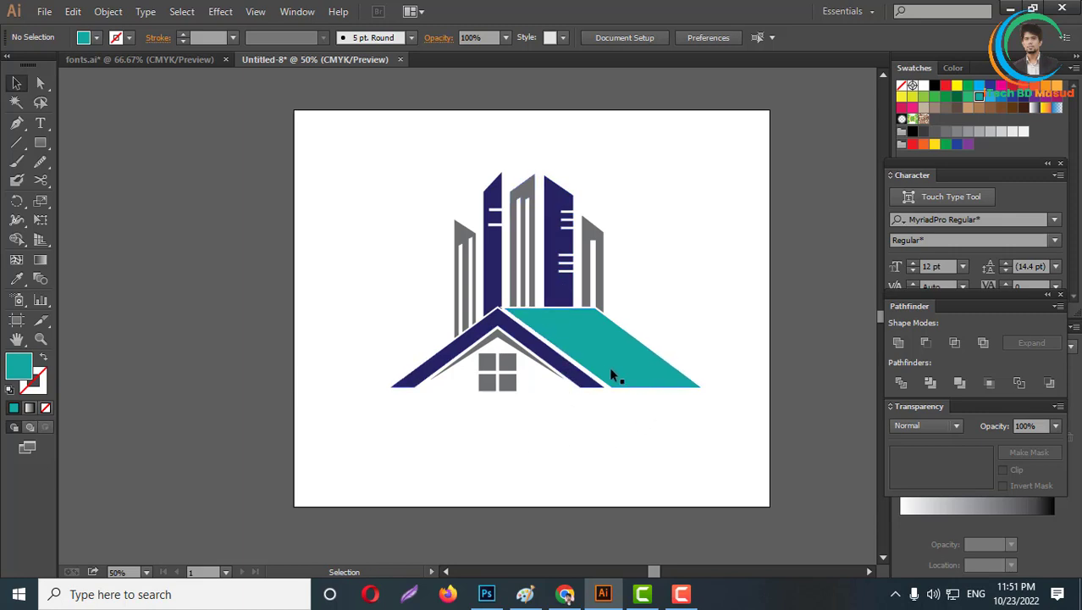
pyautogui.scroll(-2, 611, 376)
pyautogui.moveTo(611, 375); pyautogui.dragTo(314, 387)
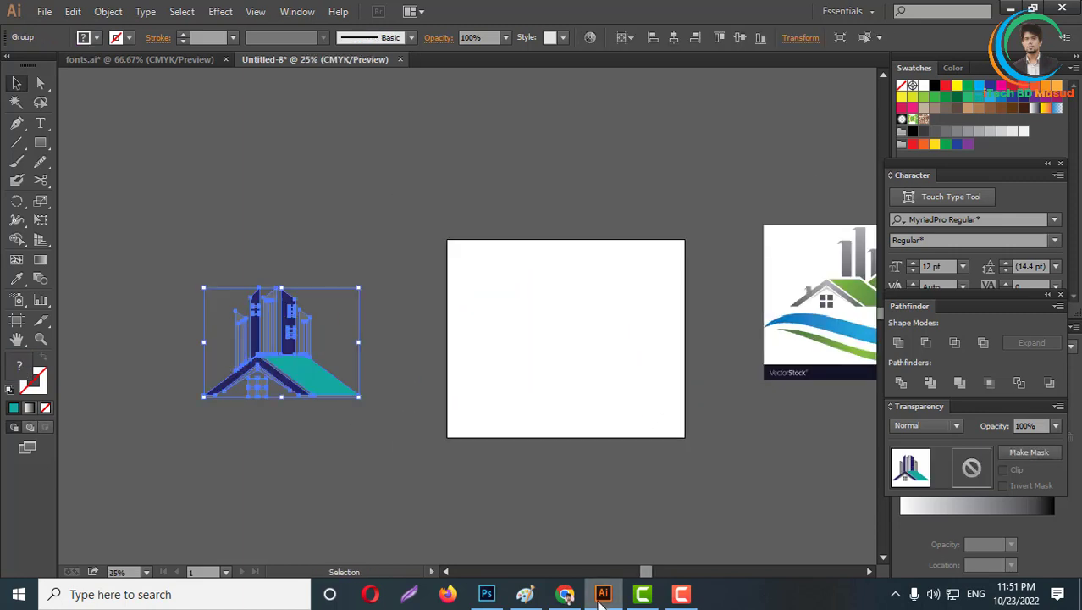
# Switch to Chrome and search Google for "k construction logo" in a new tab.
pyautogui.click(565, 594)
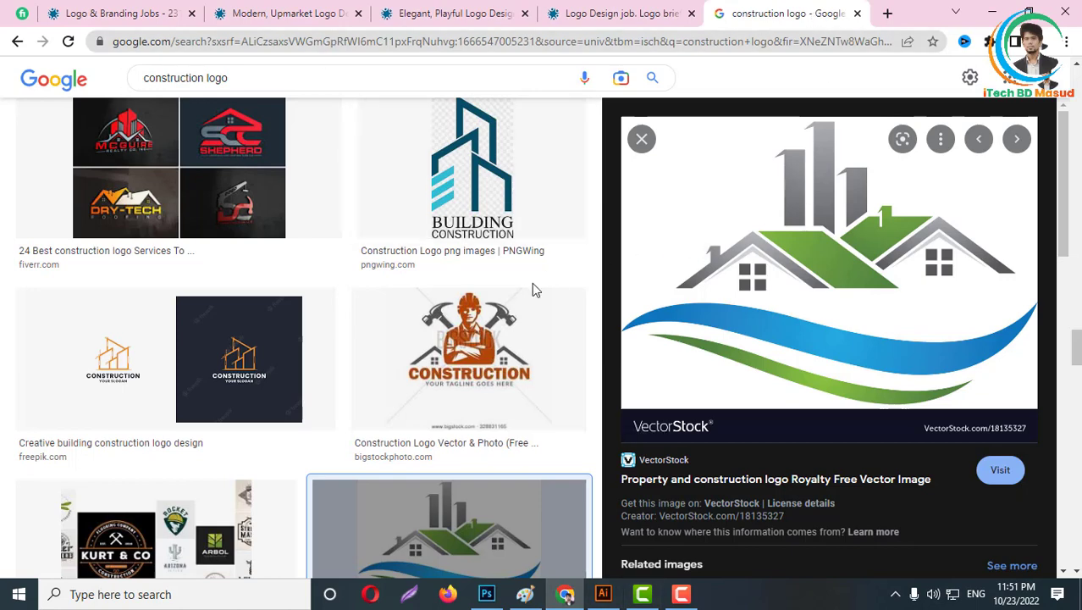
pyautogui.scroll(-3, 846, 254)
pyautogui.scroll(3, 890, 208)
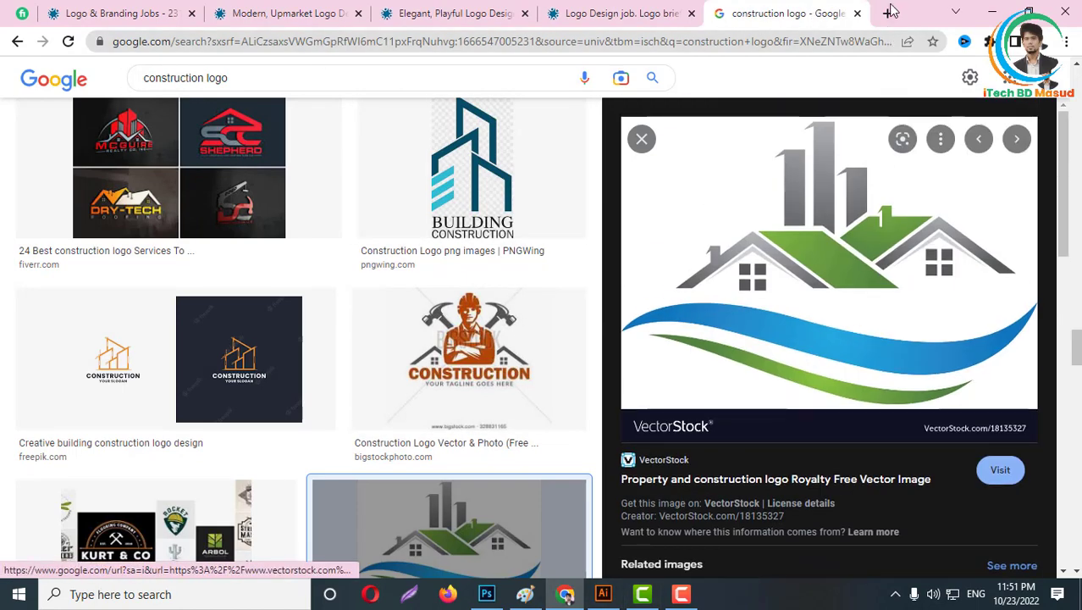
pyautogui.click(888, 12)
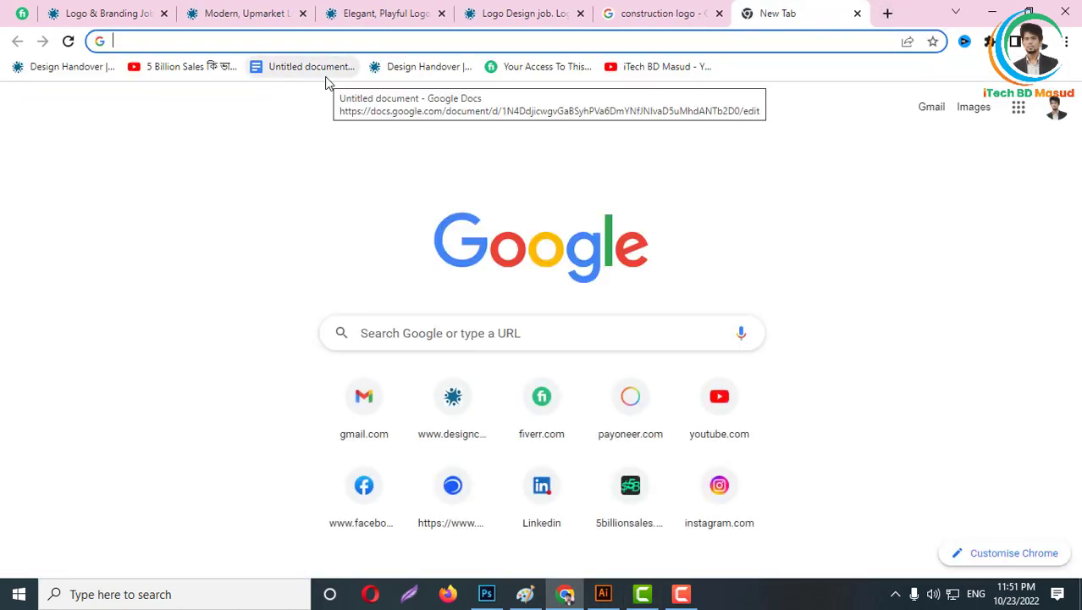
pyautogui.write('k c')
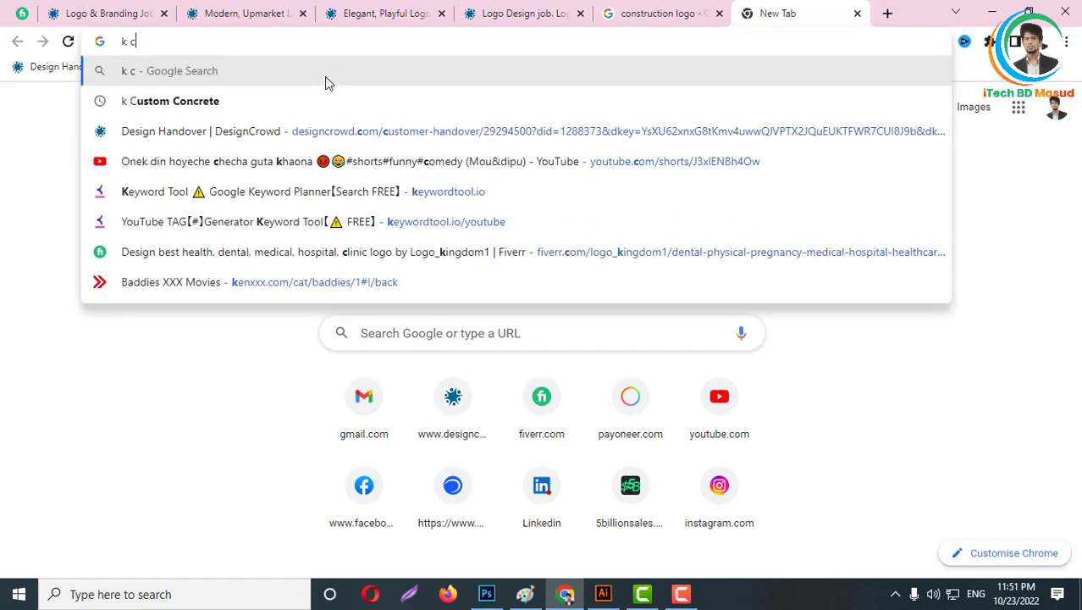
pyautogui.write('onst')
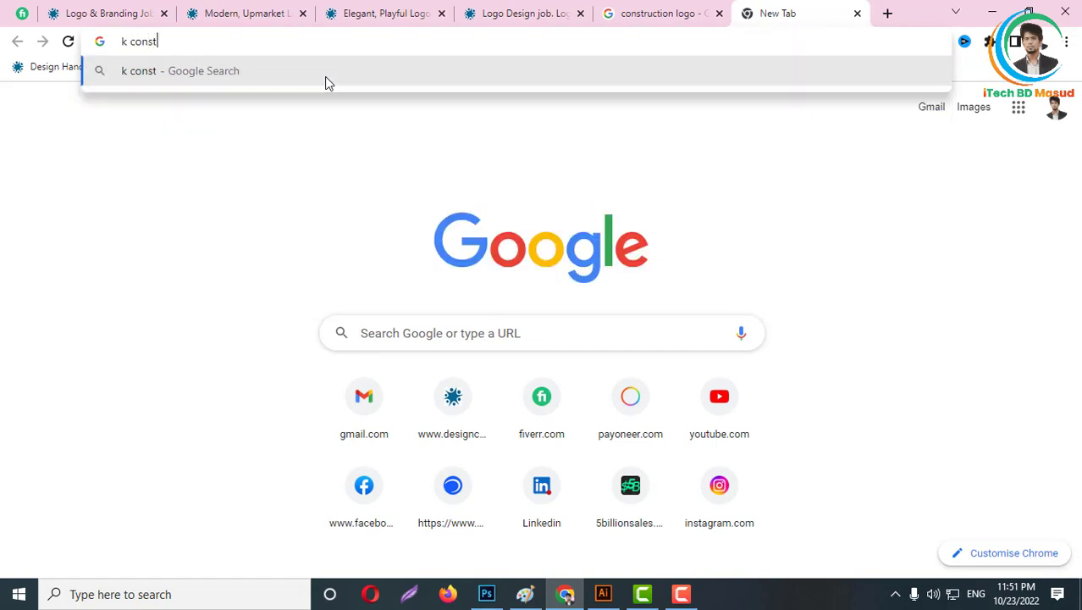
pyautogui.write('ruct')
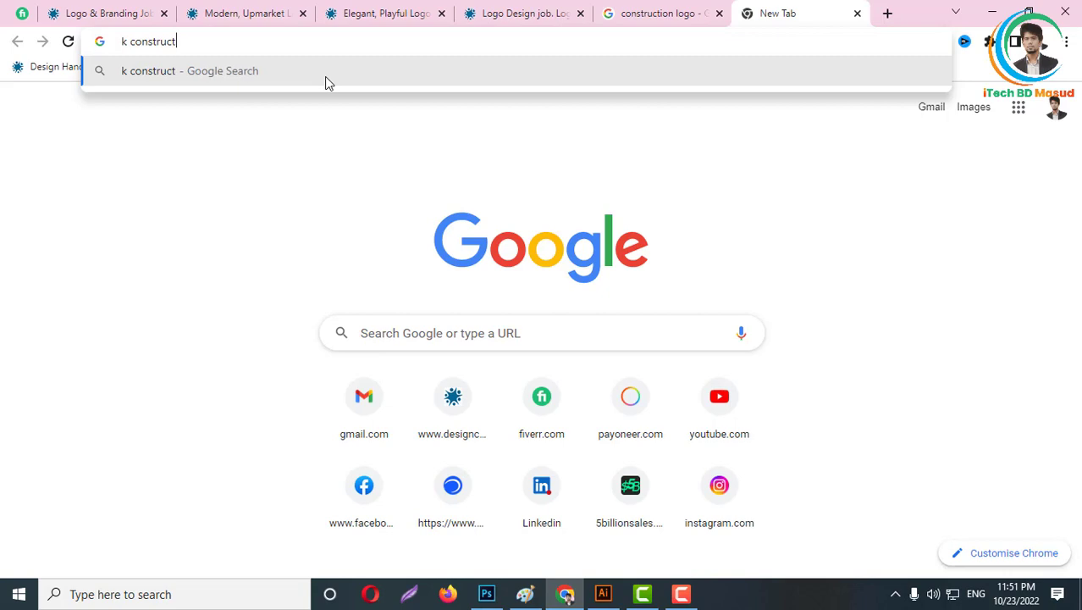
pyautogui.write('ion logo')
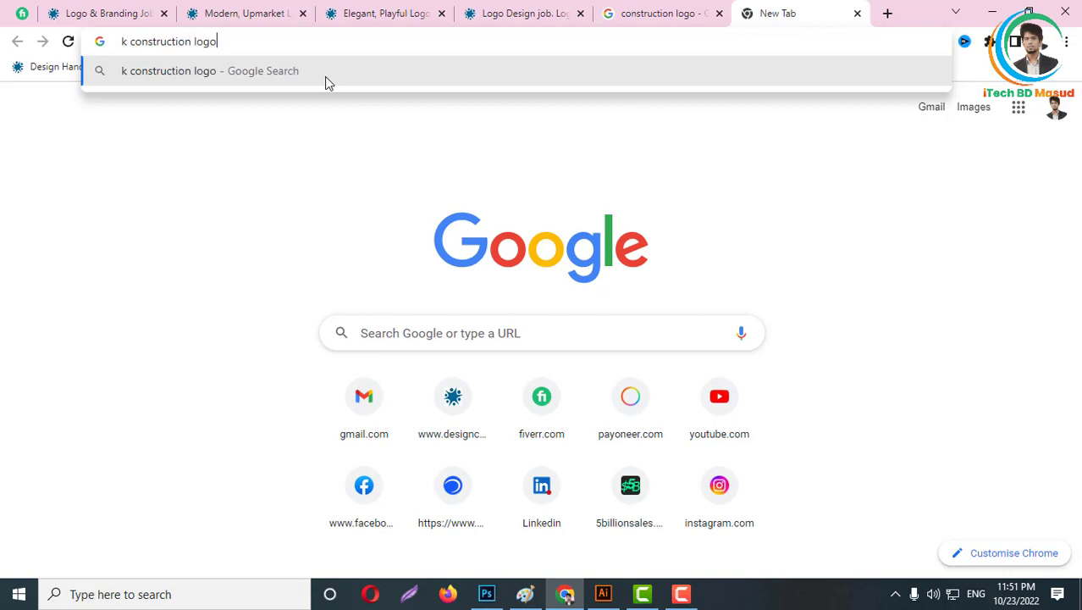
pyautogui.press('Return')
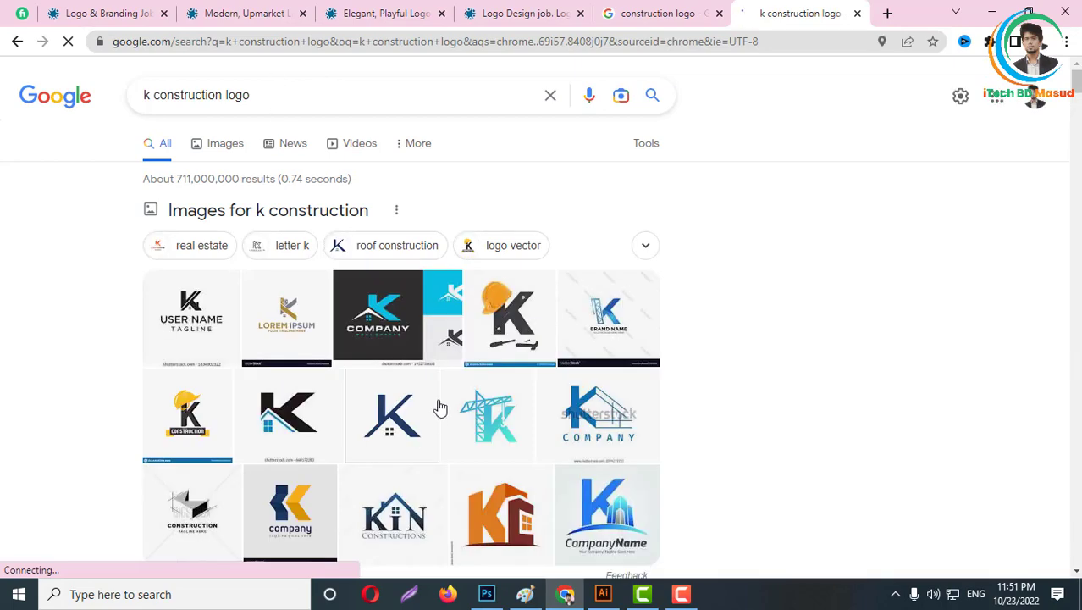
# Open the full image results for the K construction logo search and browse the examples.
pyautogui.scroll(-2, 500, 416)
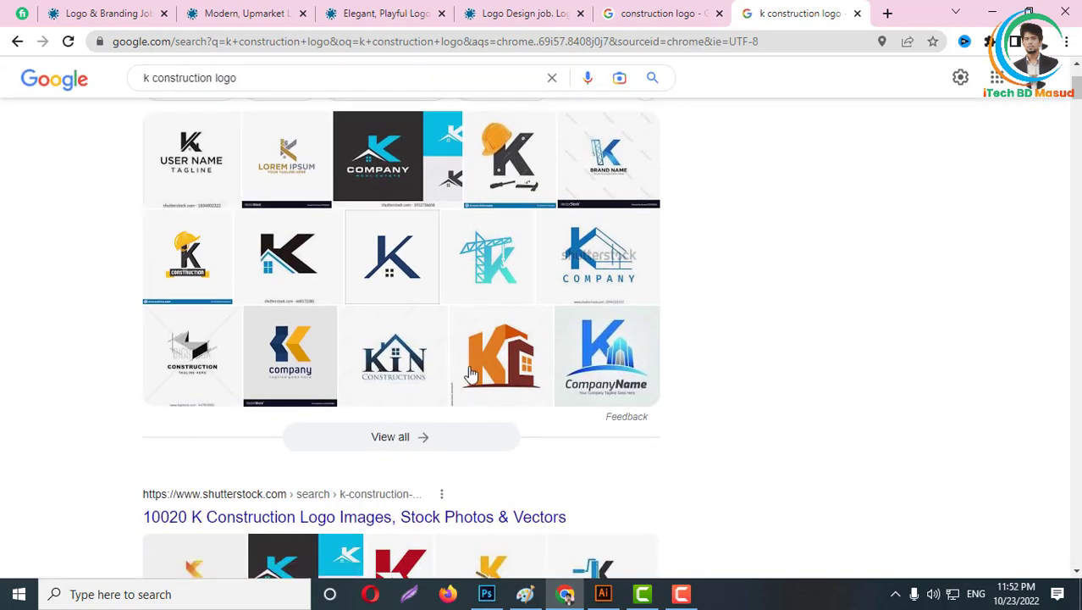
pyautogui.scroll(-1, 331, 364)
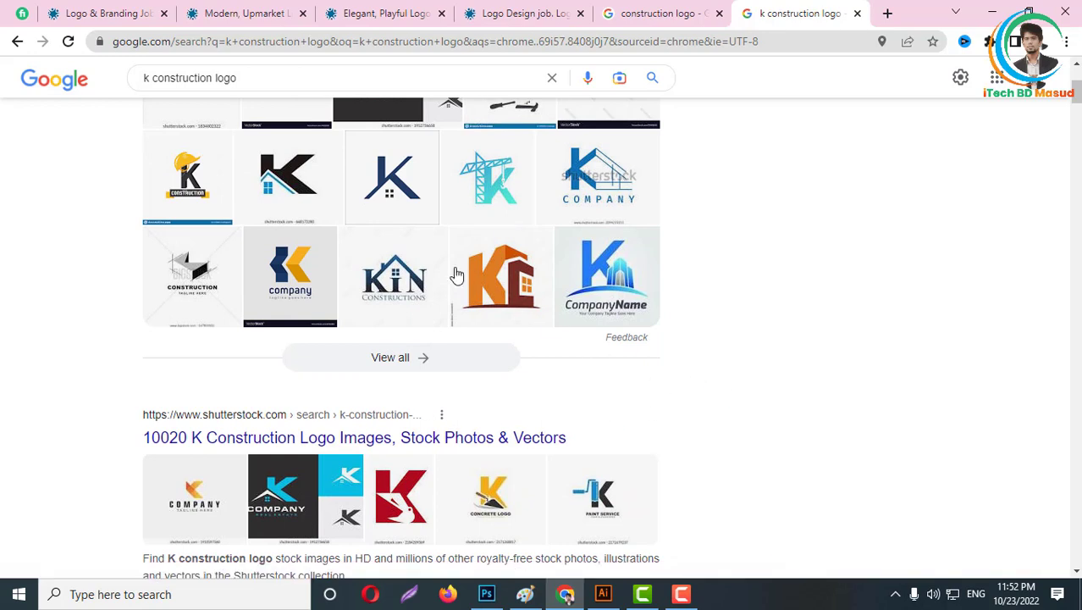
pyautogui.click(412, 360)
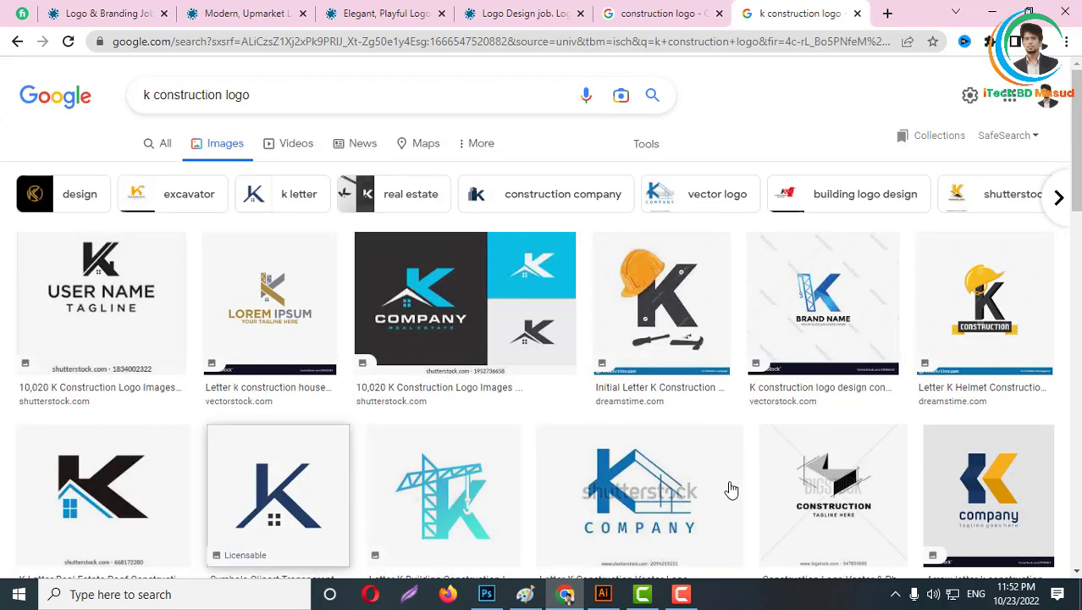
pyautogui.scroll(-5, 954, 431)
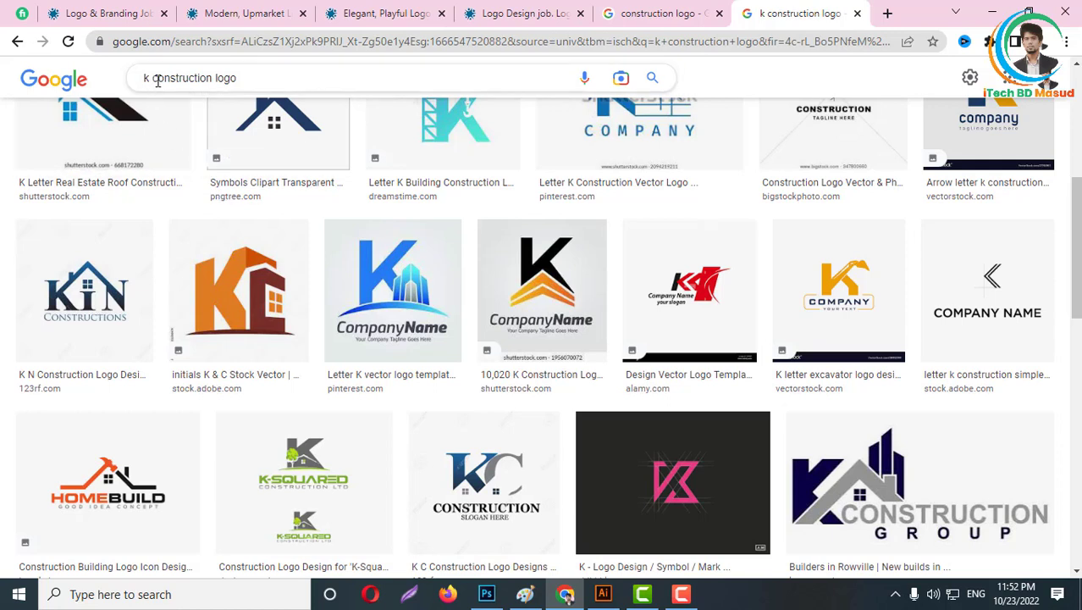
# Change the image search to "civil construction logo" and look through the logo examples.
pyautogui.moveTo(151, 81); pyautogui.dragTo(133, 85)
pyautogui.write('cl')
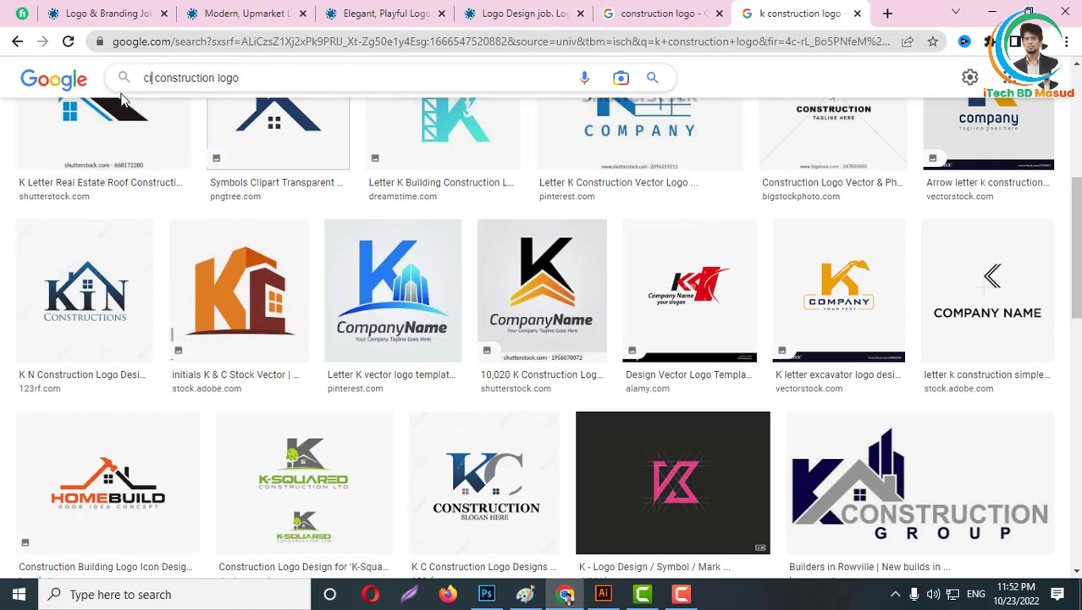
pyautogui.write('vil')
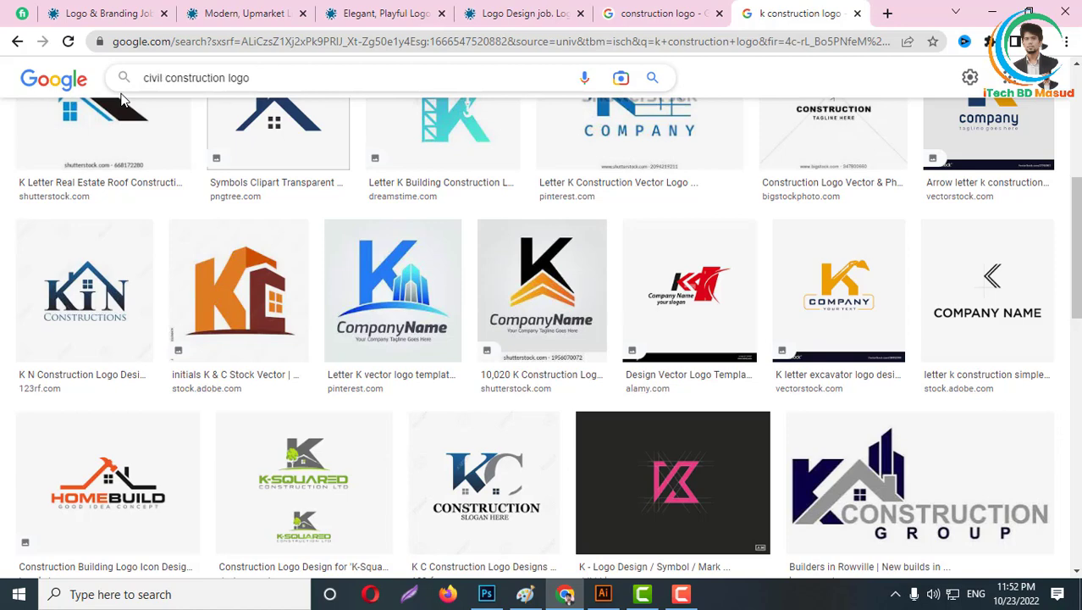
pyautogui.press('Return')
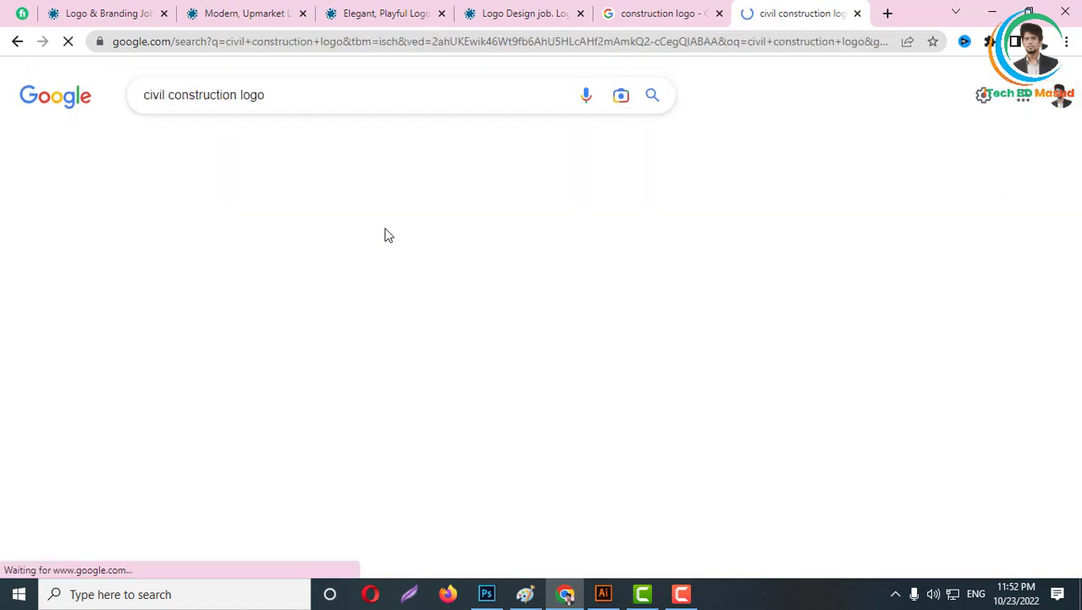
pyautogui.scroll(-3, 616, 419)
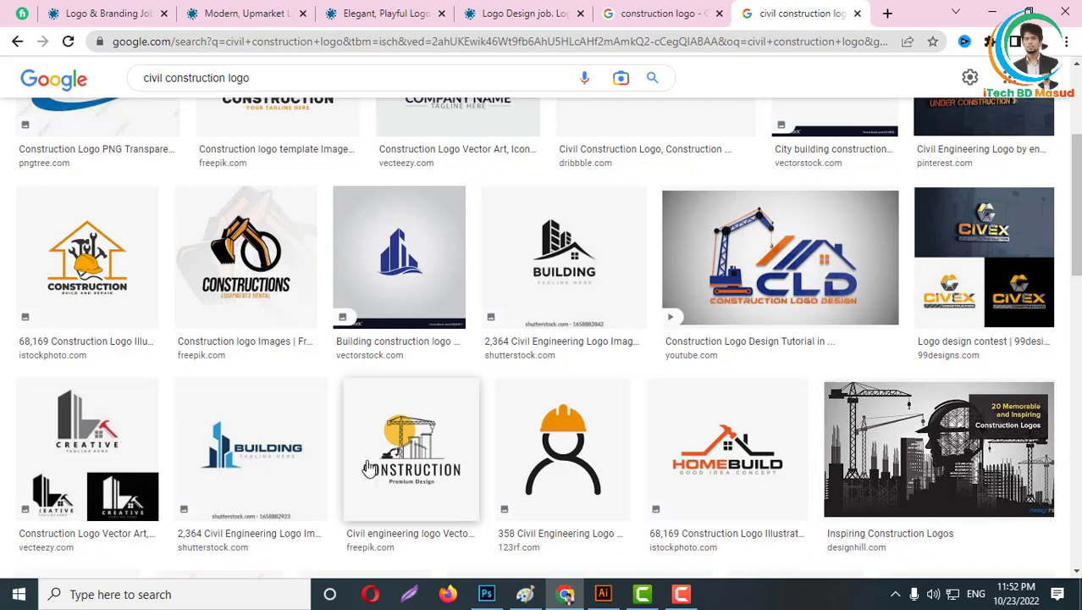
pyautogui.scroll(-3, 522, 364)
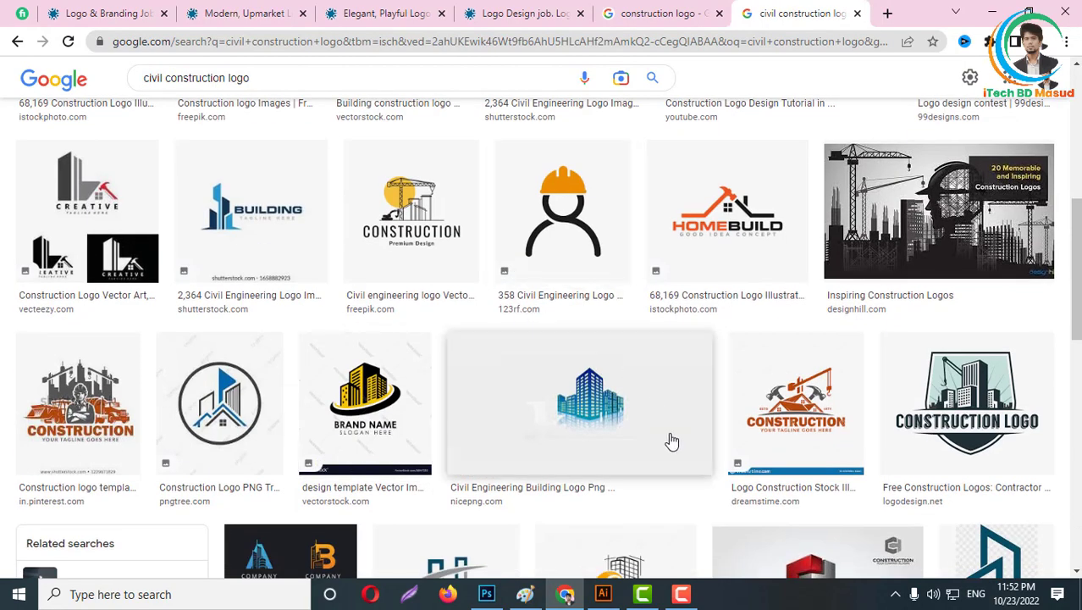
pyautogui.scroll(-2, 652, 479)
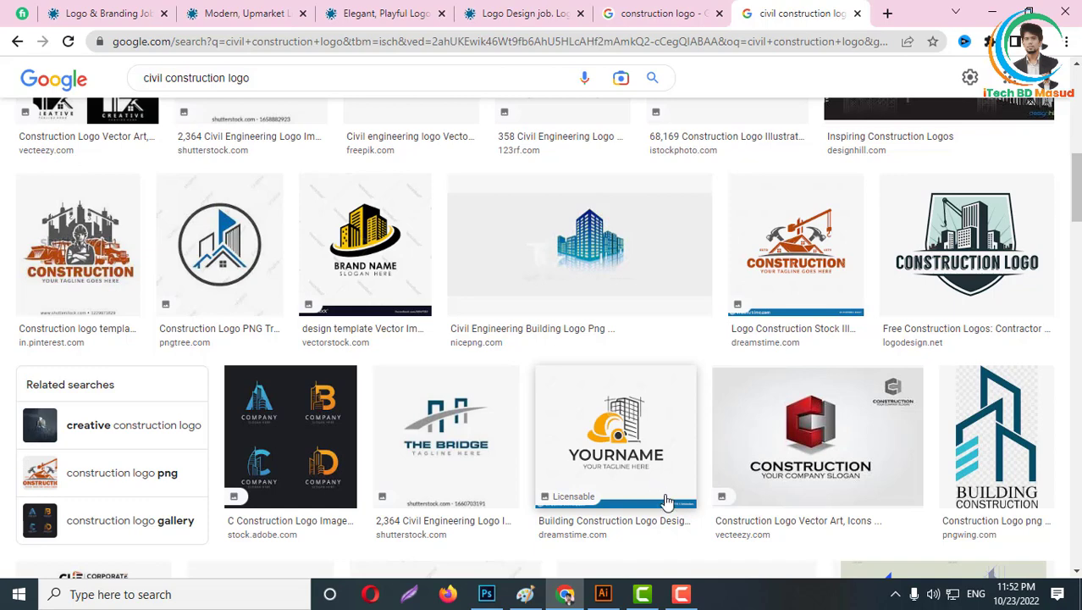
pyautogui.scroll(5, 467, 379)
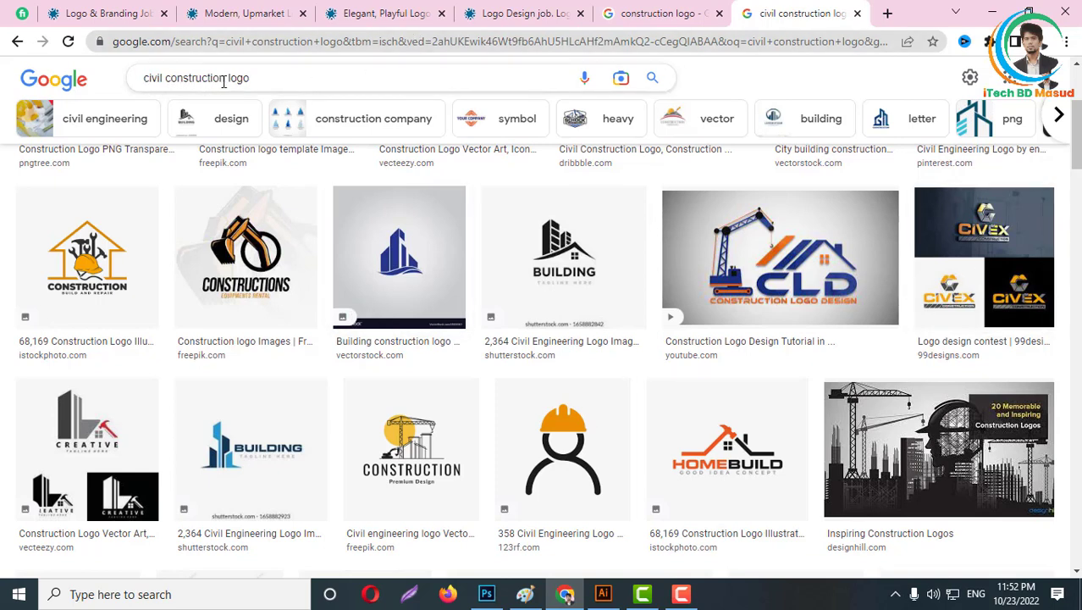
# Change the image search to "cc construction logo" and look through the logo examples.
pyautogui.moveTo(227, 78); pyautogui.dragTo(138, 83)
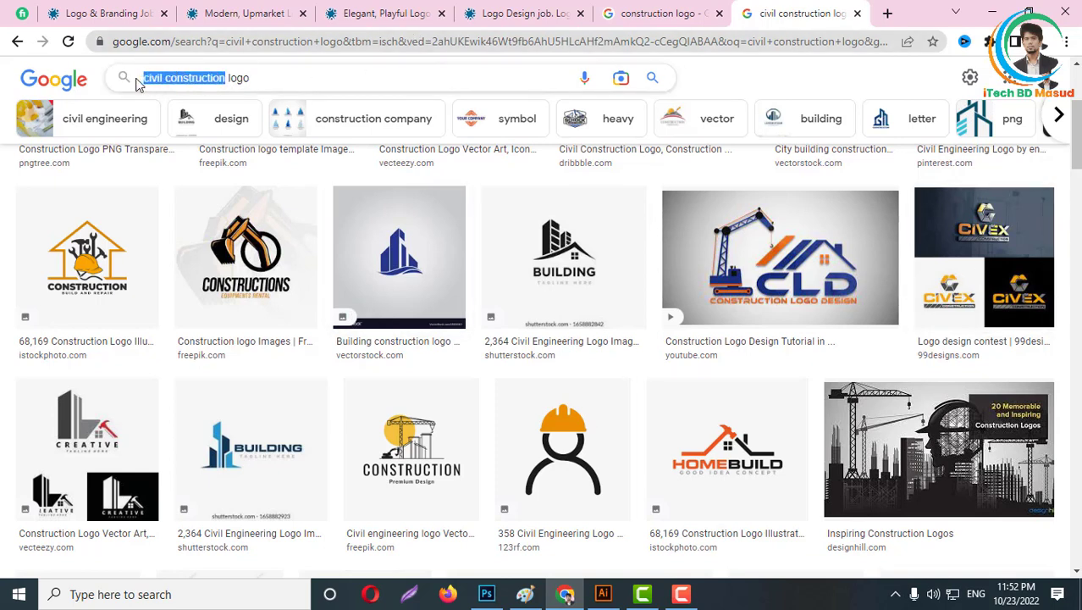
pyautogui.click(274, 82)
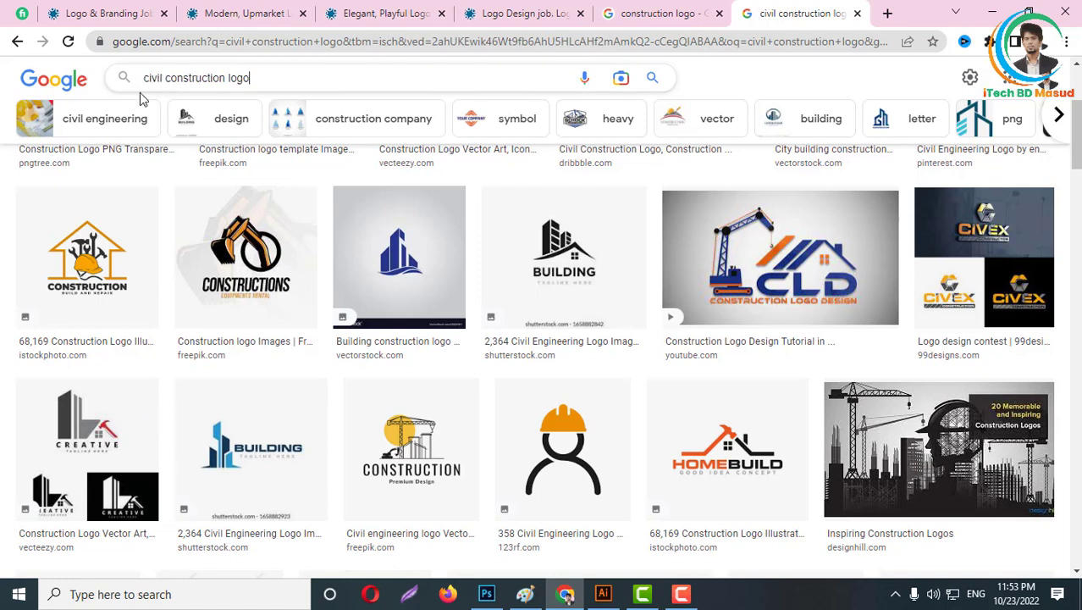
pyautogui.doubleClick(161, 78)
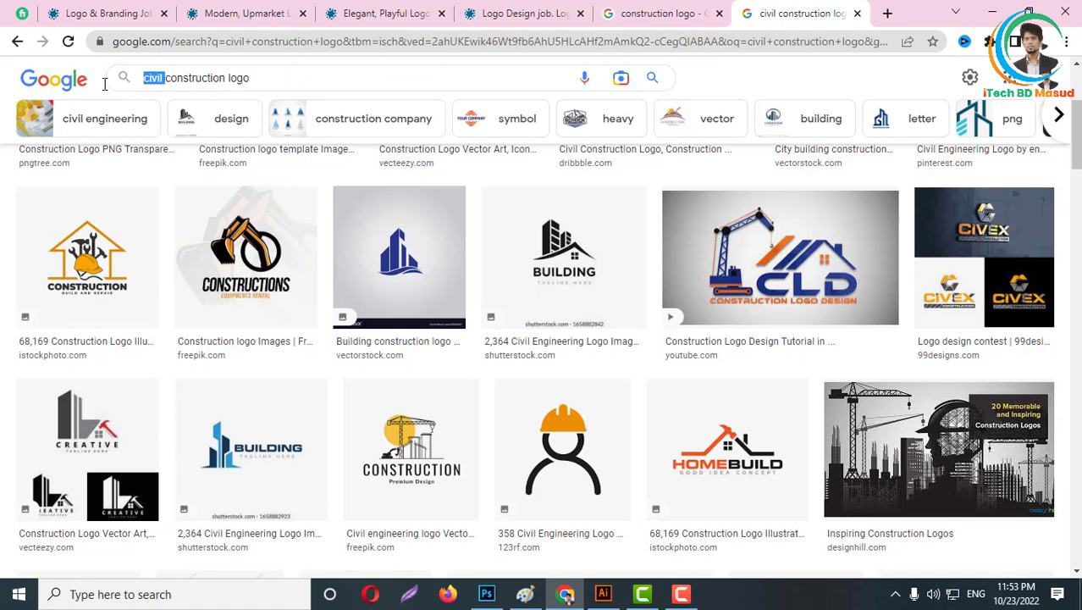
pyautogui.write('cc')
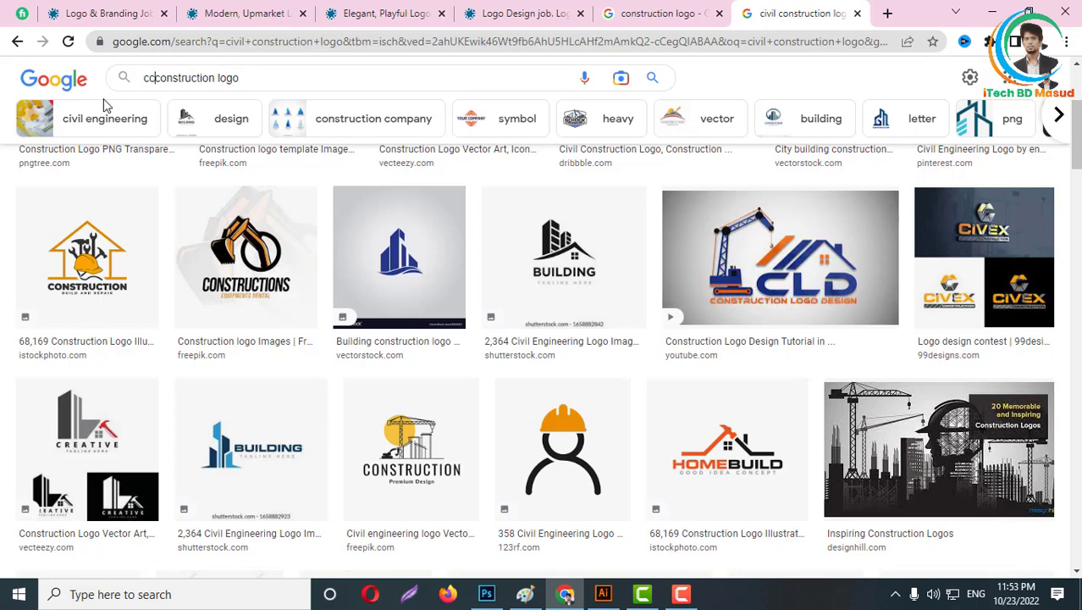
pyautogui.press('Return')
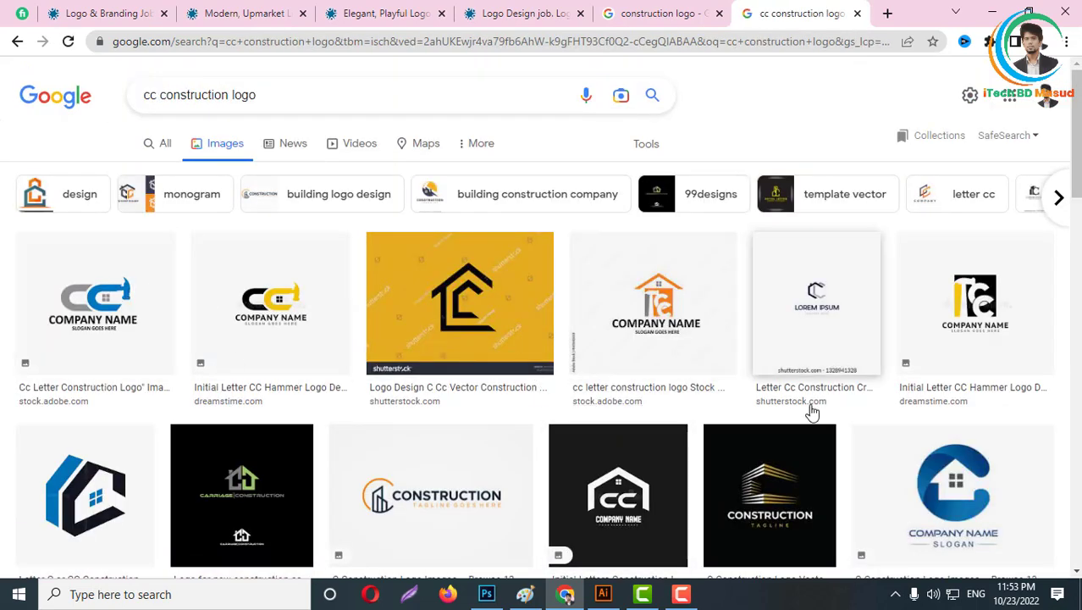
pyautogui.scroll(-5, 927, 373)
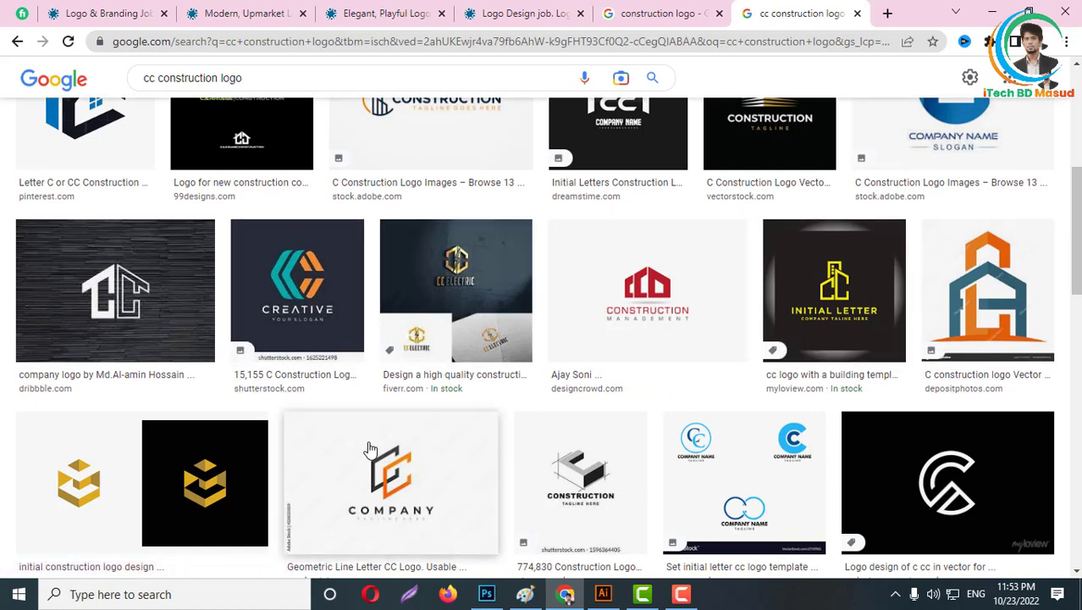
pyautogui.click(577, 353)
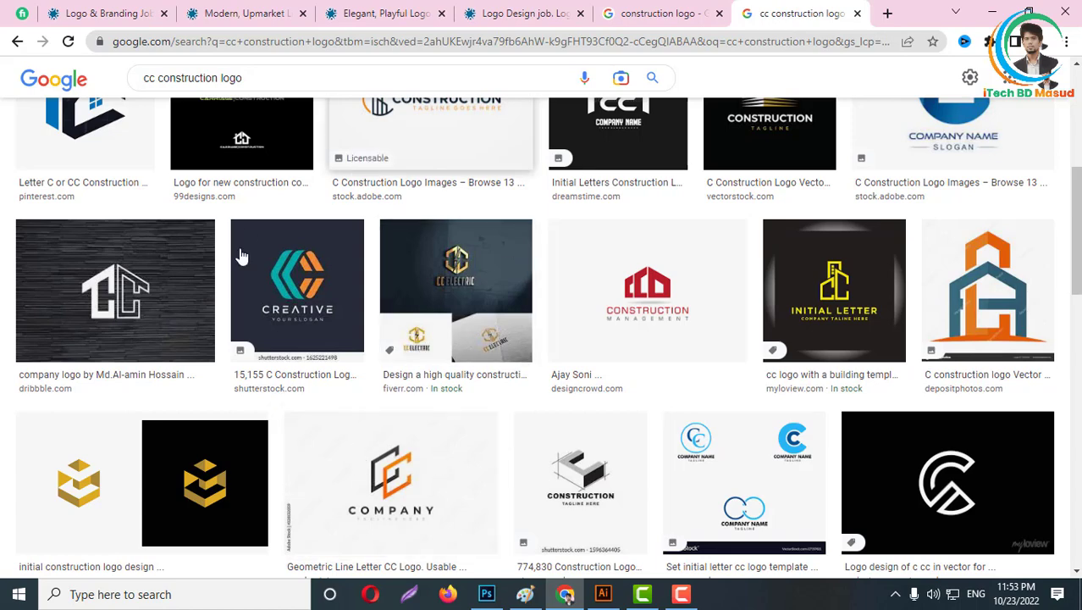
pyautogui.scroll(-4, 628, 419)
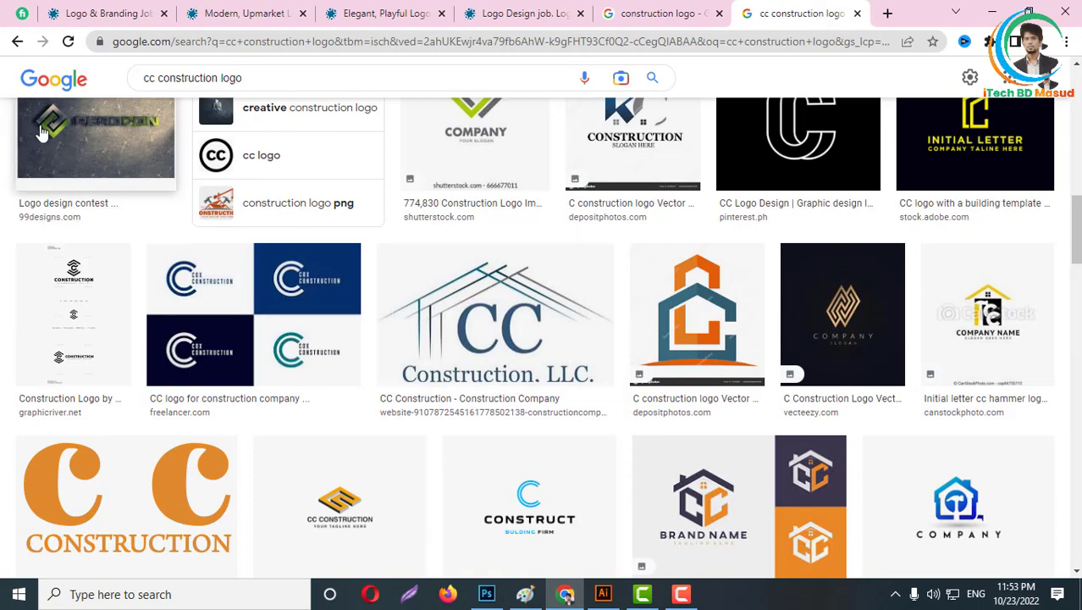
# Go back to the "k construction logo" image results, and switch to Illustrator.
pyautogui.click(19, 41)
pyautogui.click(19, 41)
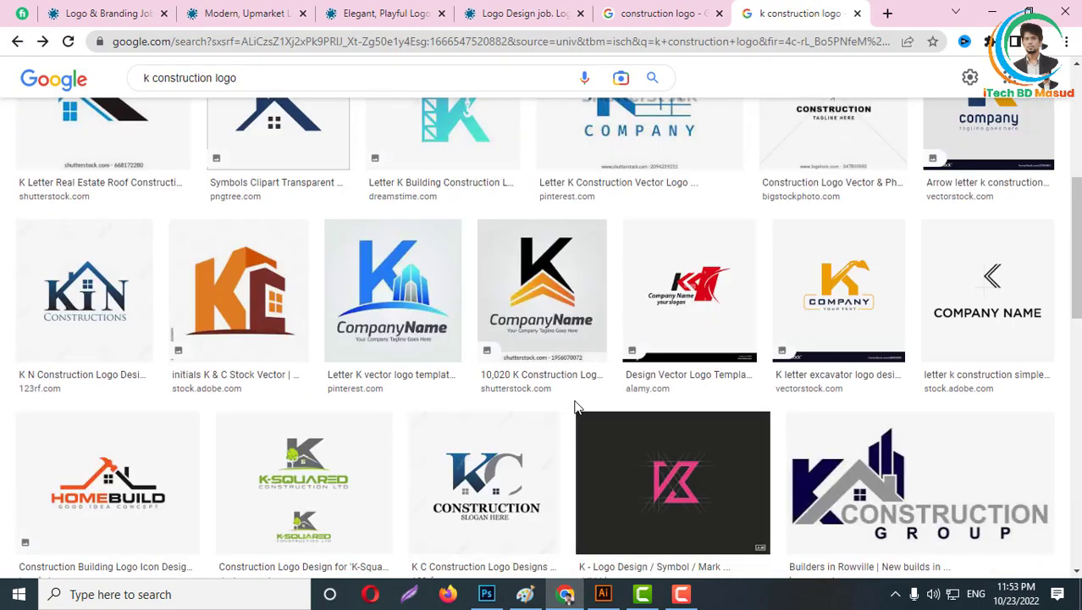
pyautogui.click(603, 594)
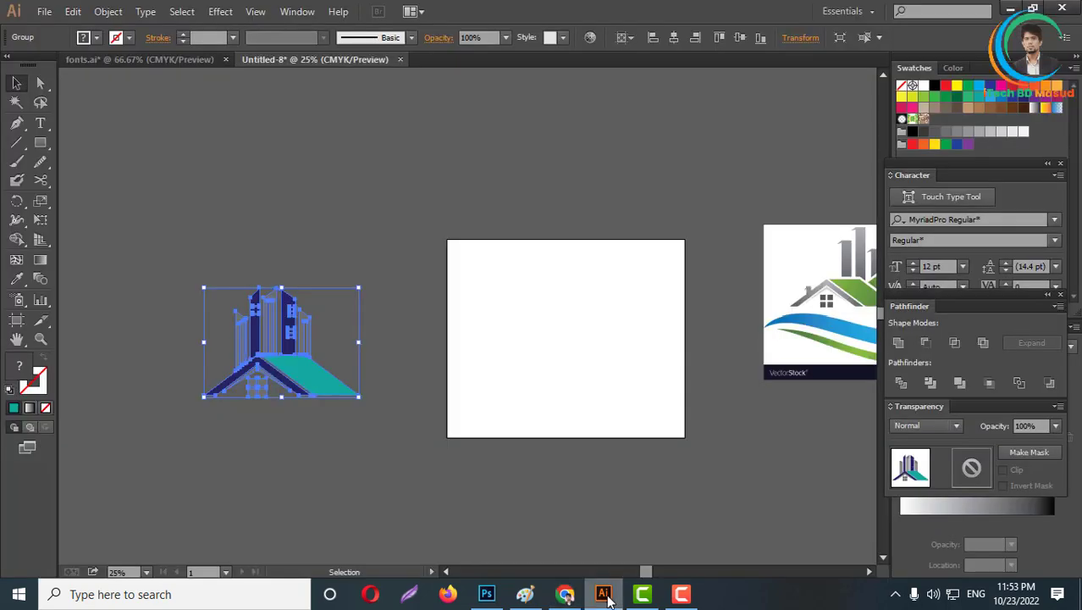
# Draw a tall, narrow teal rectangle without a stroke in the left half of the empty artboard.
pyautogui.click(600, 356)
pyautogui.scroll(1, 578, 335)
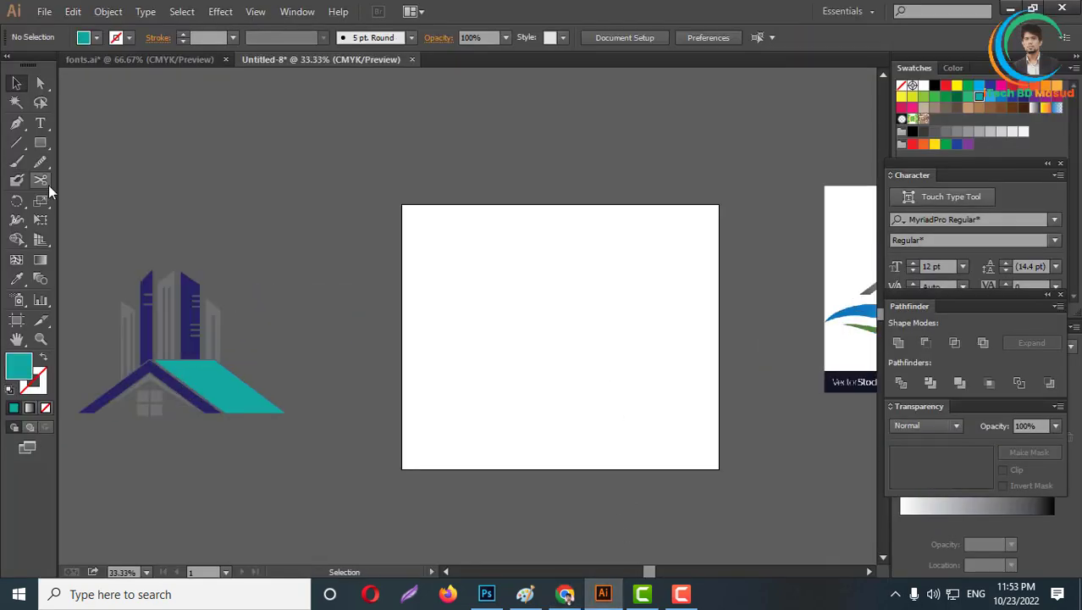
pyautogui.moveTo(42, 147); pyautogui.dragTo(89, 143)
pyautogui.moveTo(484, 249); pyautogui.dragTo(516, 391)
pyautogui.click(16, 83)
pyautogui.scroll(2, 595, 356)
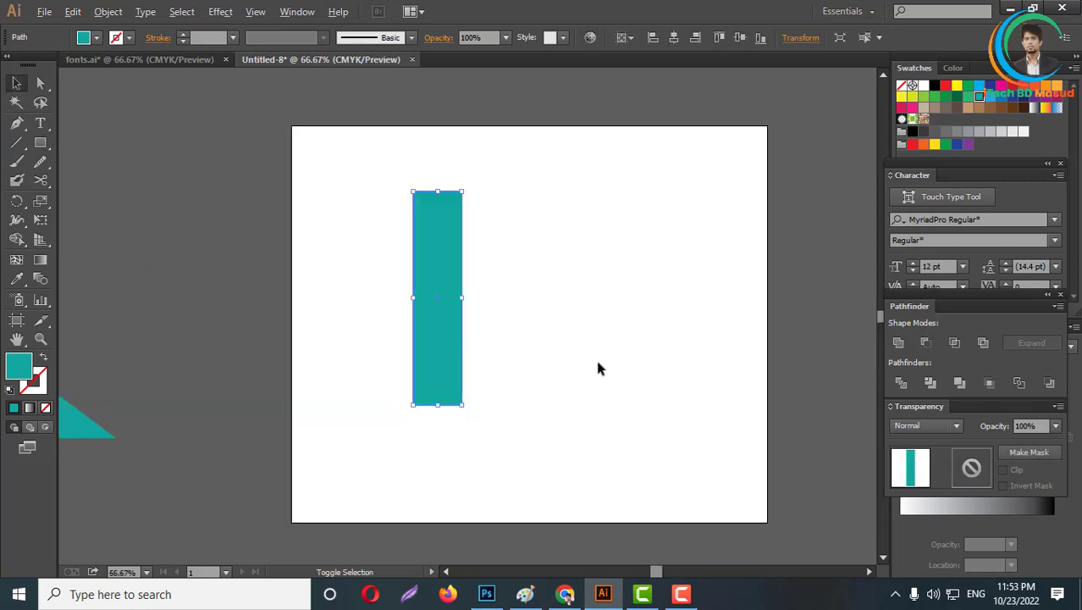
pyautogui.scroll(1, 590, 378)
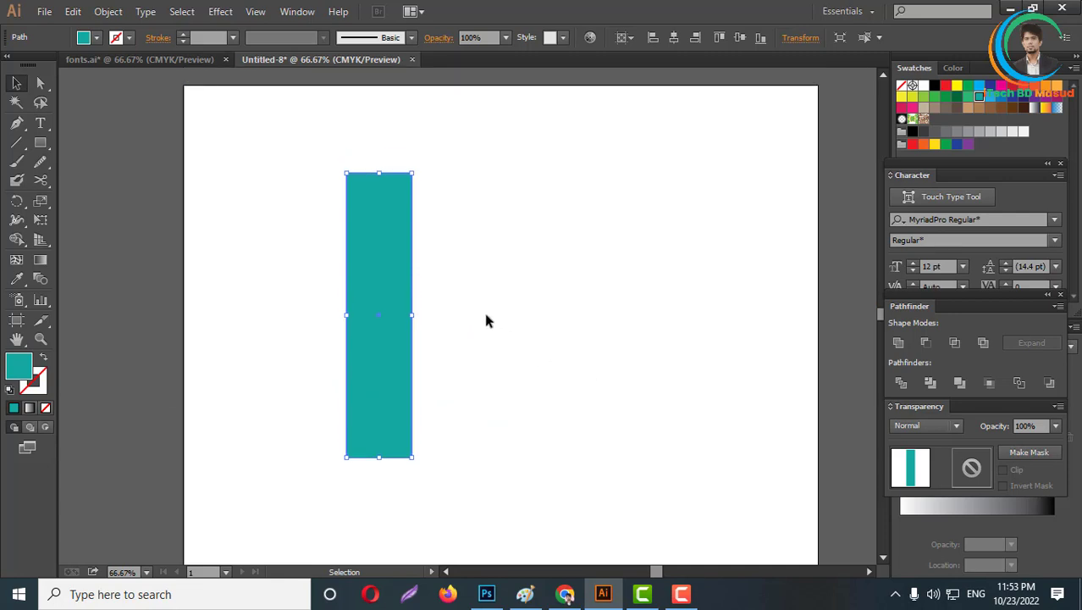
# Create a copy of the teal rectangle rotated 45° about its centre.
pyautogui.rightClick(390, 271)
pyautogui.click(477, 222)
pyautogui.doubleClick(17, 200)
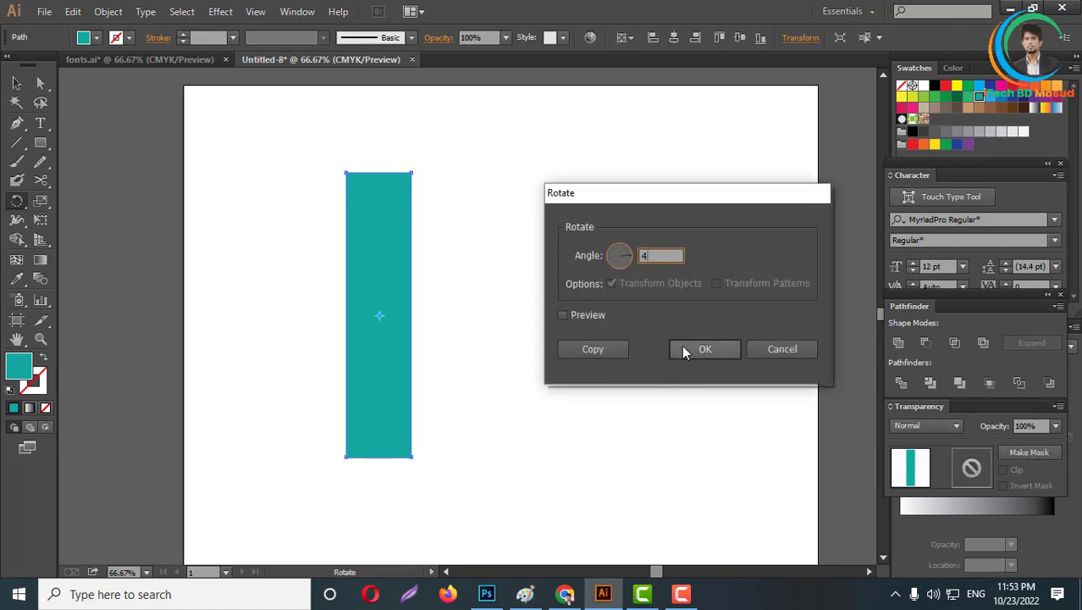
pyautogui.click(596, 353)
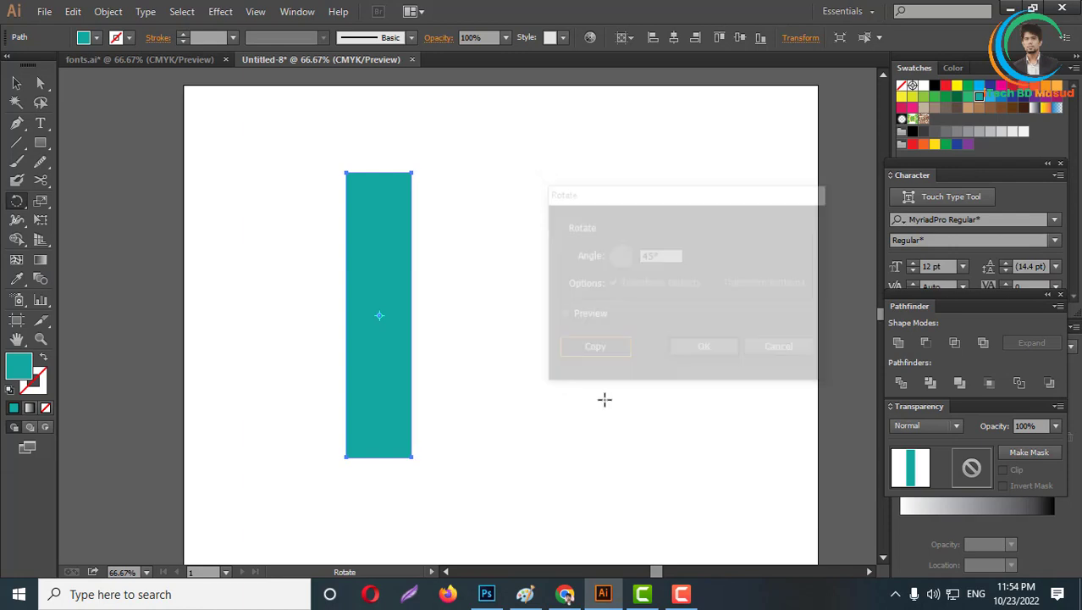
pyautogui.click(17, 86)
pyautogui.click(516, 261)
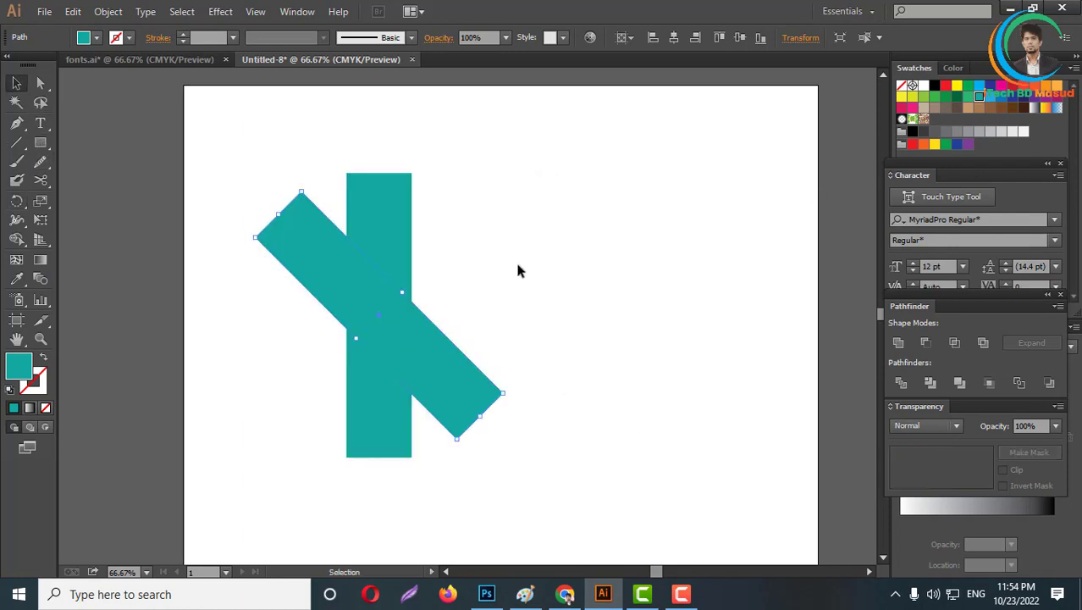
# Move the rotated bar against the right side of the vertical bar and create a copy of it reflected on the vertical axis.
pyautogui.moveTo(440, 378); pyautogui.dragTo(590, 461)
pyautogui.rightClick(557, 422)
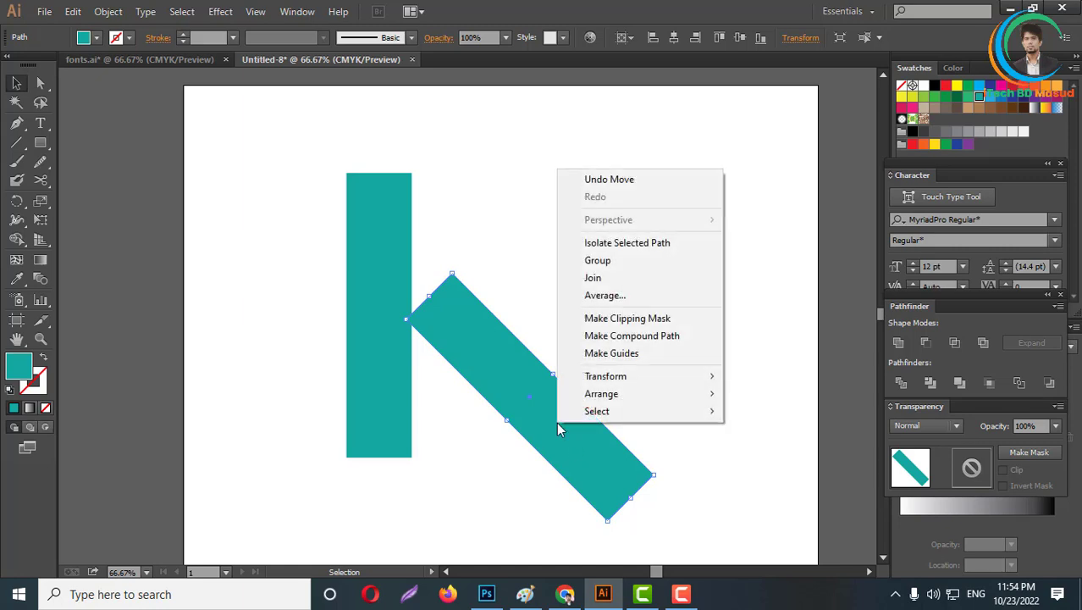
pyautogui.moveTo(617, 383)
pyautogui.click(730, 432)
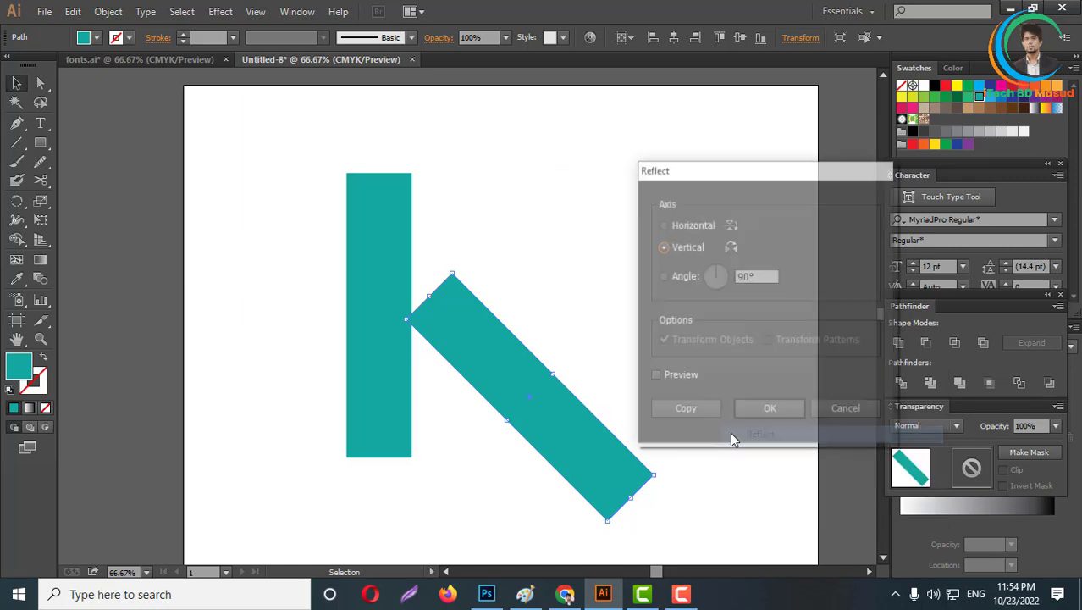
pyautogui.click(675, 375)
pyautogui.click(684, 412)
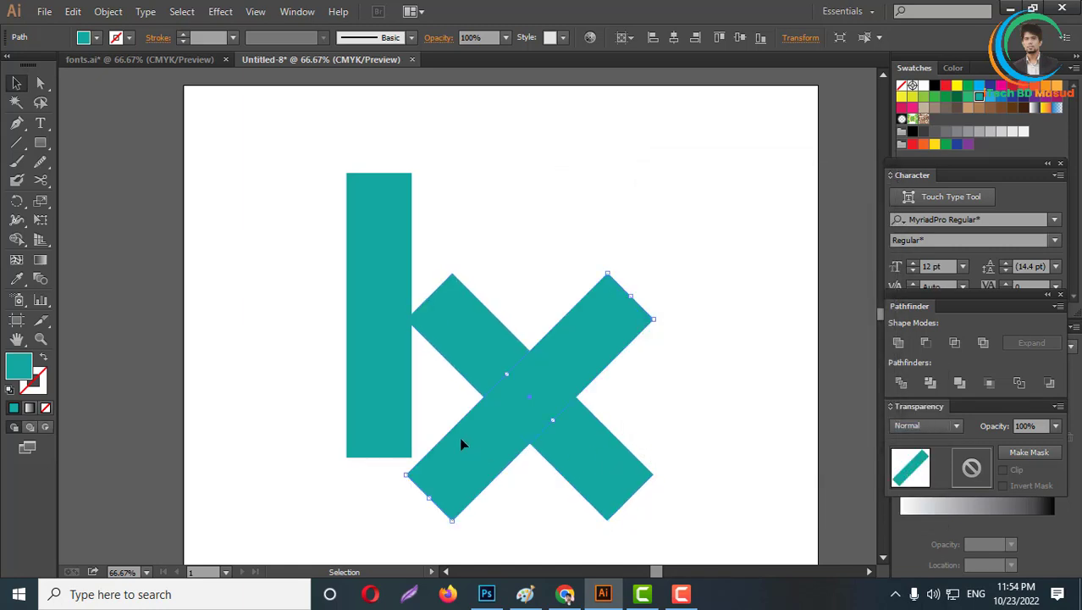
# Move the reflected bar across the vertical bar so its lower end lies near the vertical bar's lower-left corner.
pyautogui.moveTo(461, 444); pyautogui.dragTo(389, 409)
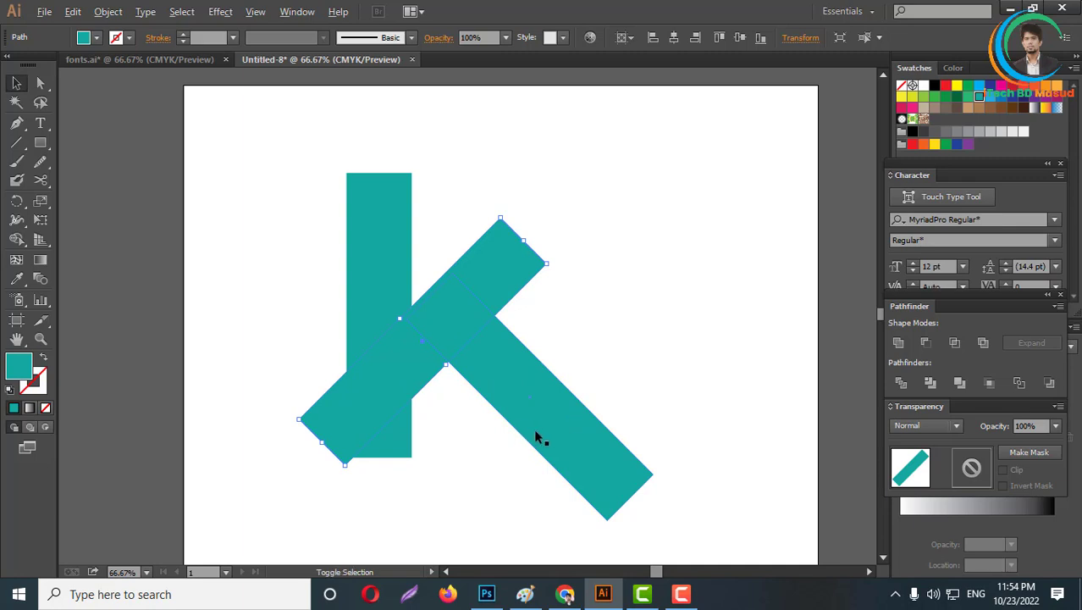
pyautogui.moveTo(472, 471); pyautogui.dragTo(363, 472)
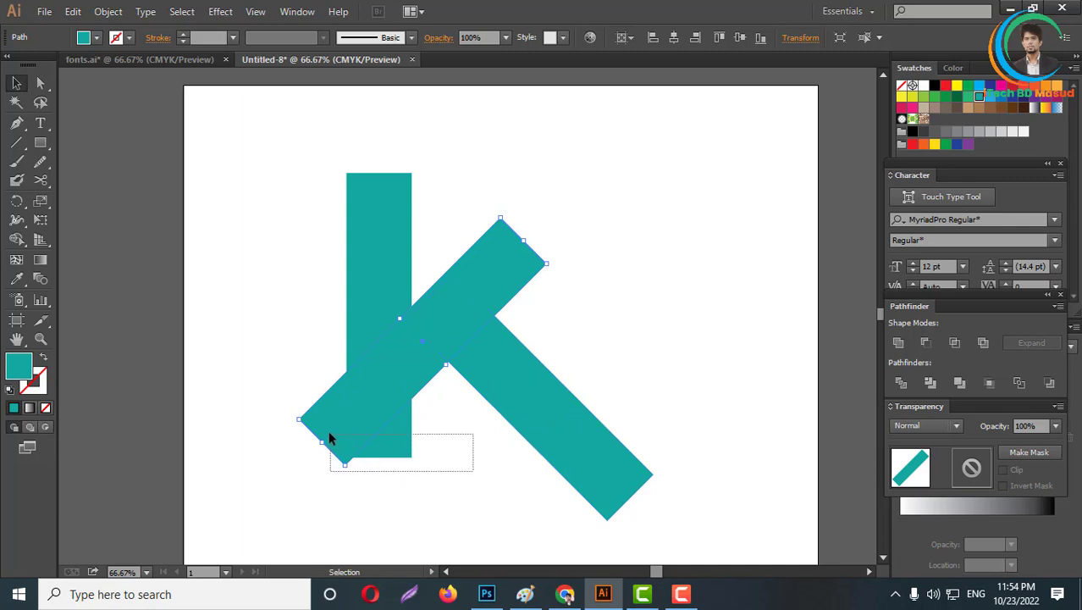
pyautogui.moveTo(330, 433); pyautogui.dragTo(330, 433)
pyautogui.scroll(2, 399, 463)
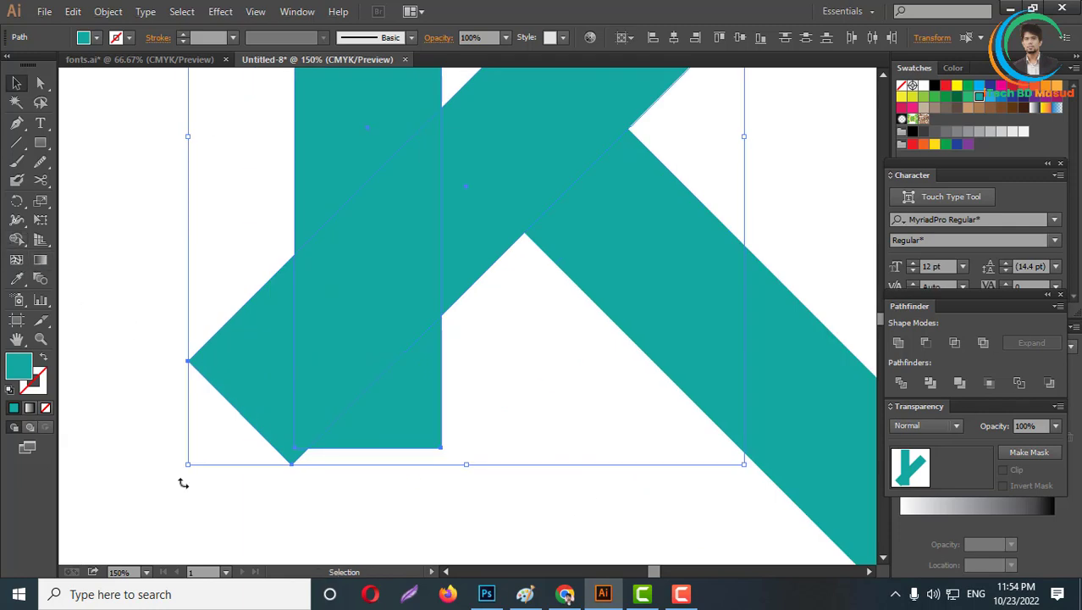
pyautogui.click(175, 549)
pyautogui.scroll(4, 297, 462)
pyautogui.moveTo(273, 441); pyautogui.dragTo(258, 415)
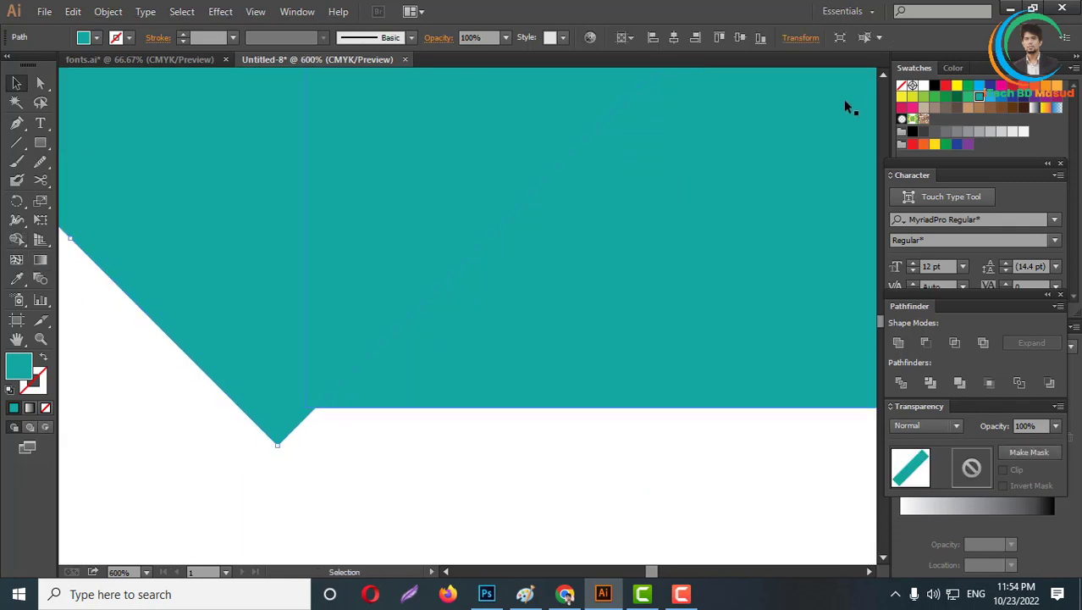
# Fill the reflected bar with black and fine-tune its position against the vertical bar's lower-left corner.
pyautogui.click(933, 86)
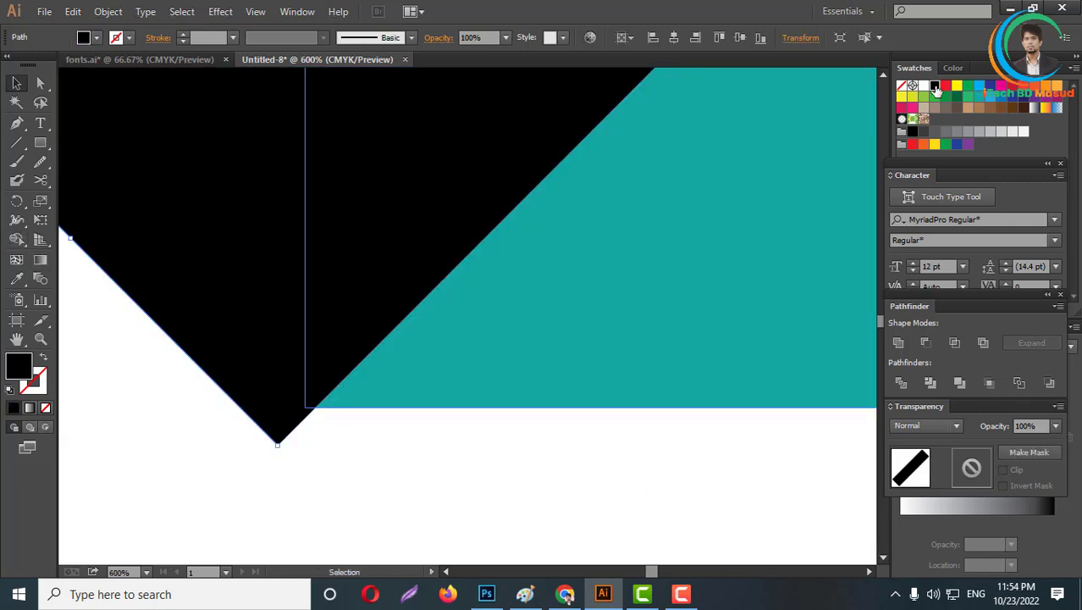
pyautogui.click(304, 466)
pyautogui.moveTo(276, 430); pyautogui.dragTo(271, 425)
pyautogui.hotkey('ctrl', '1')
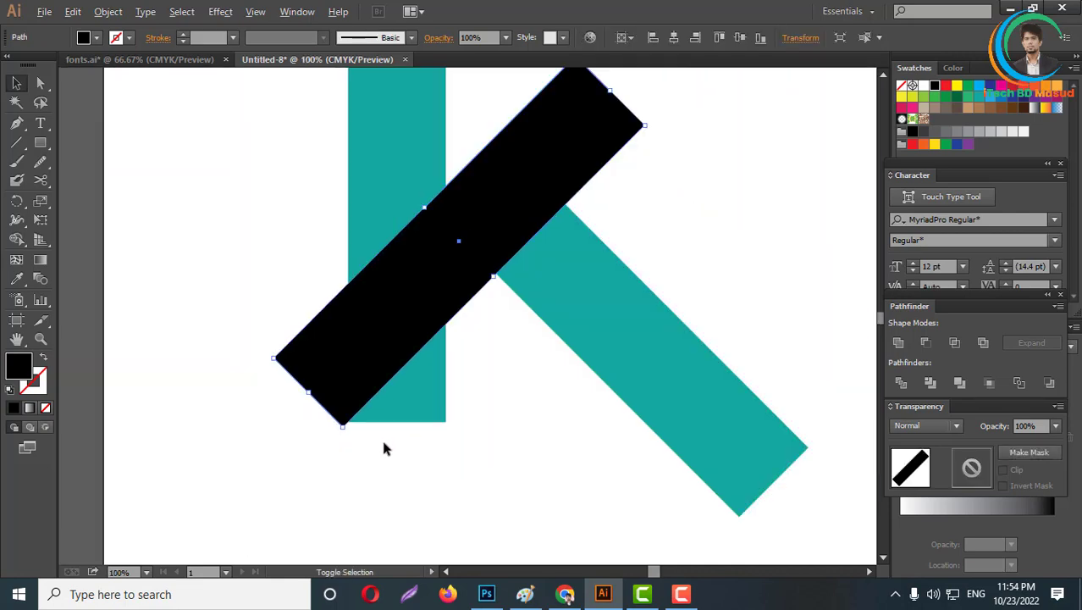
# With Shape Builder, remove the black bar's part outside the vertical bar and the teal remainder below the black bar.
pyautogui.moveTo(384, 448); pyautogui.dragTo(325, 395)
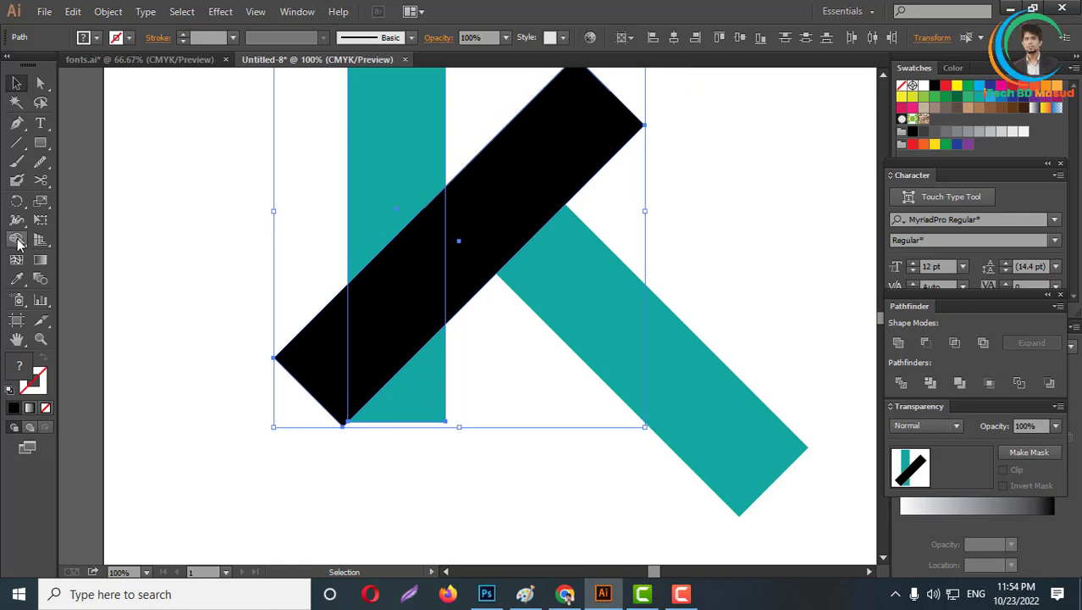
pyautogui.click(18, 242)
pyautogui.keyDown('alt'); pyautogui.click(301, 362); pyautogui.keyUp('alt')
pyautogui.keyDown('alt'); pyautogui.click(385, 414); pyautogui.keyUp('alt')
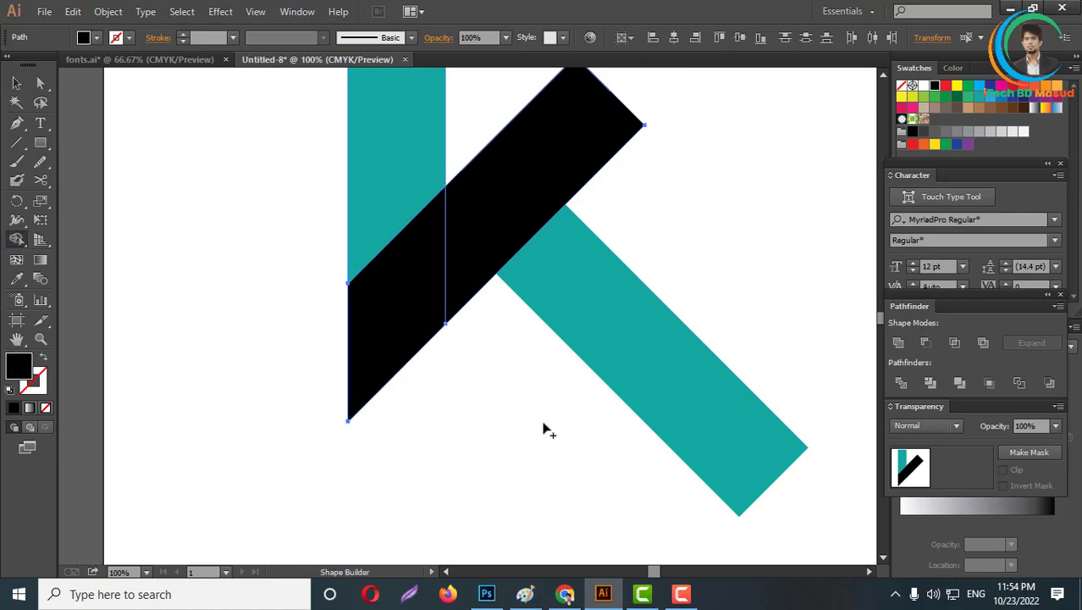
pyautogui.scroll(-2, 529, 390)
pyautogui.click(16, 84)
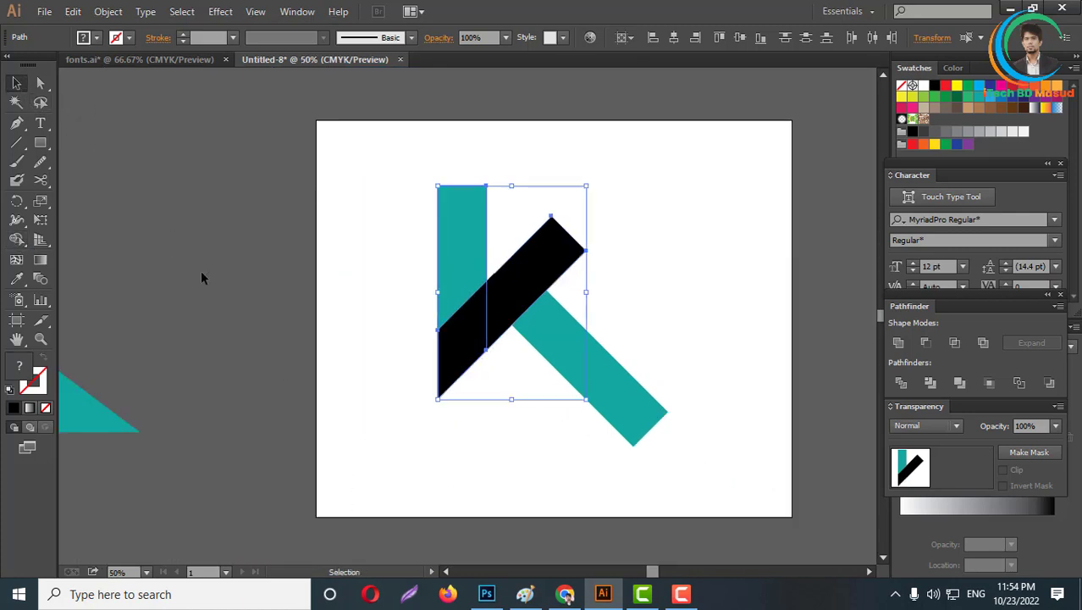
pyautogui.click(202, 271)
# Extend the black bar's upper end diagonally along its 45° direction until it passes the artboard's upper edge.
pyautogui.scroll(1, 591, 366)
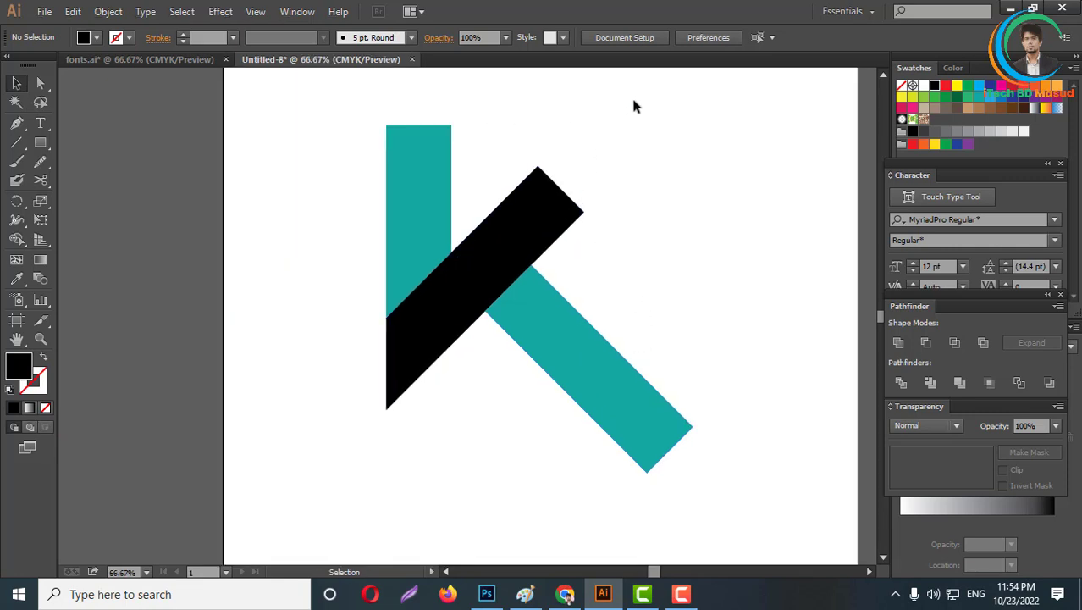
pyautogui.scroll(2, 599, 185)
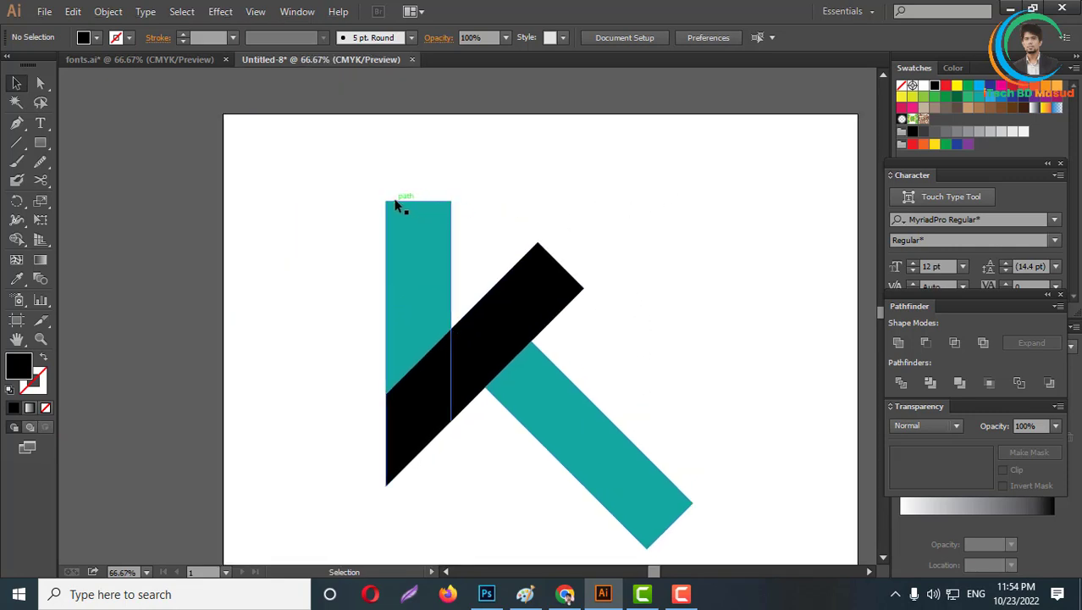
pyautogui.click(37, 82)
pyautogui.scroll(1, 581, 315)
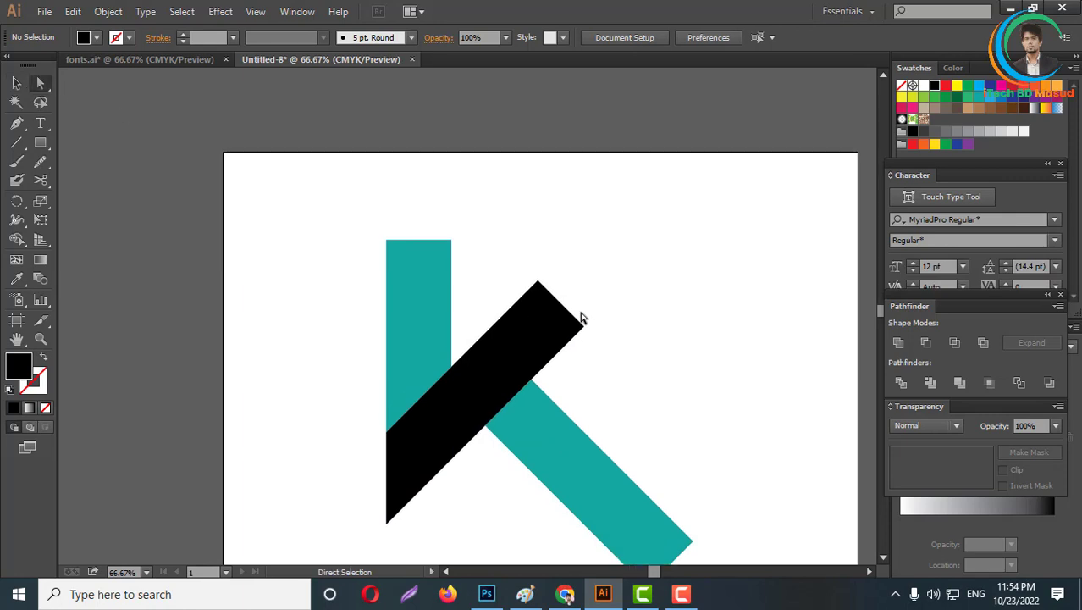
pyautogui.moveTo(562, 308); pyautogui.dragTo(722, 148)
pyautogui.scroll(-1, 770, 347)
# Divide the black bar with a horizontal line level with the vertical bar's upper edge and delete the piece above it.
pyautogui.click(18, 144)
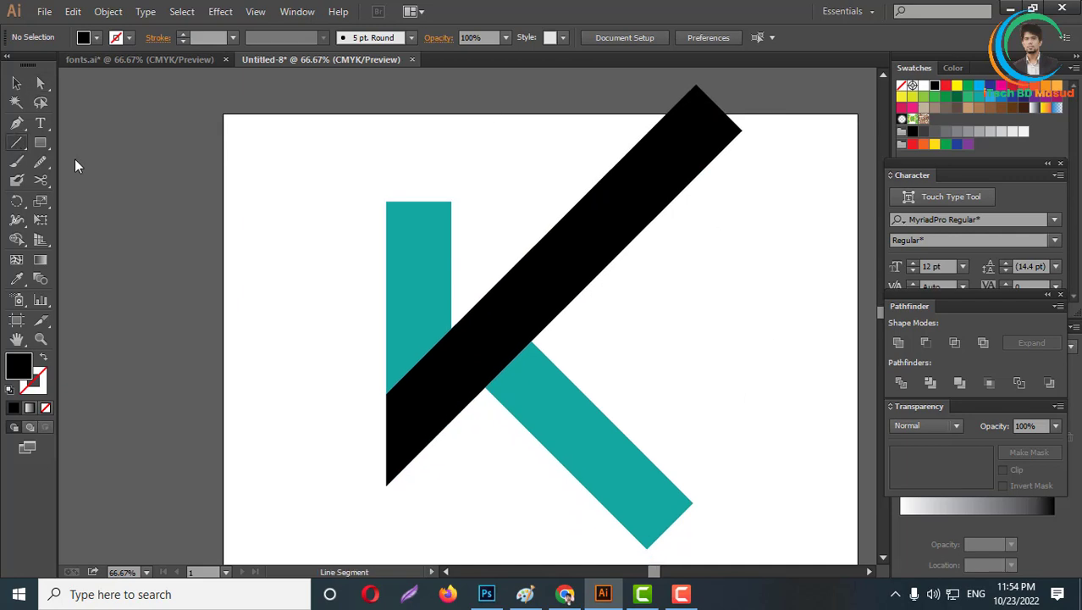
pyautogui.moveTo(450, 202); pyautogui.dragTo(763, 222)
pyautogui.click(40, 82)
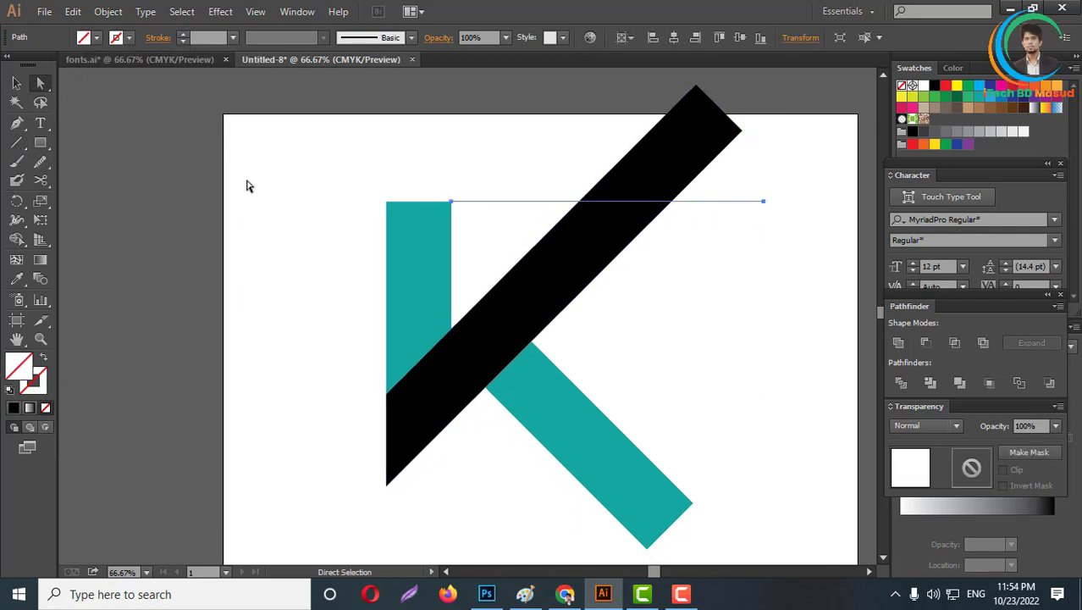
pyautogui.keyDown('shift'); pyautogui.click(559, 263); pyautogui.keyUp('shift')
pyautogui.click(902, 383)
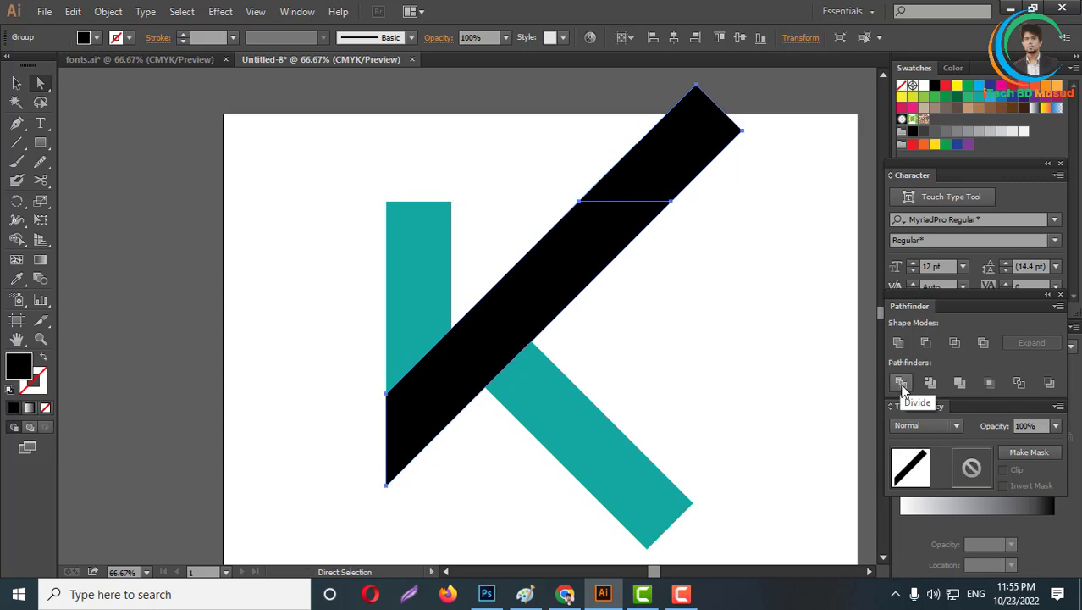
pyautogui.click(719, 164)
pyautogui.click(675, 178)
pyautogui.press('Delete')
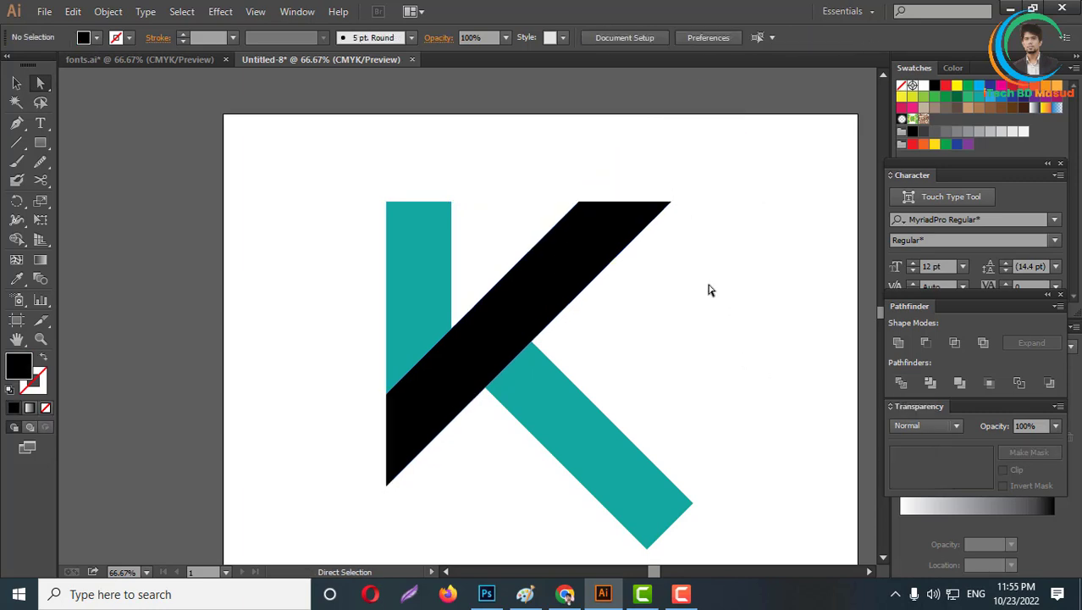
# Draw a horizontal line from the black bar's lower tip and shift it slightly up so it crosses both diagonal bars.
pyautogui.scroll(-1, 701, 294)
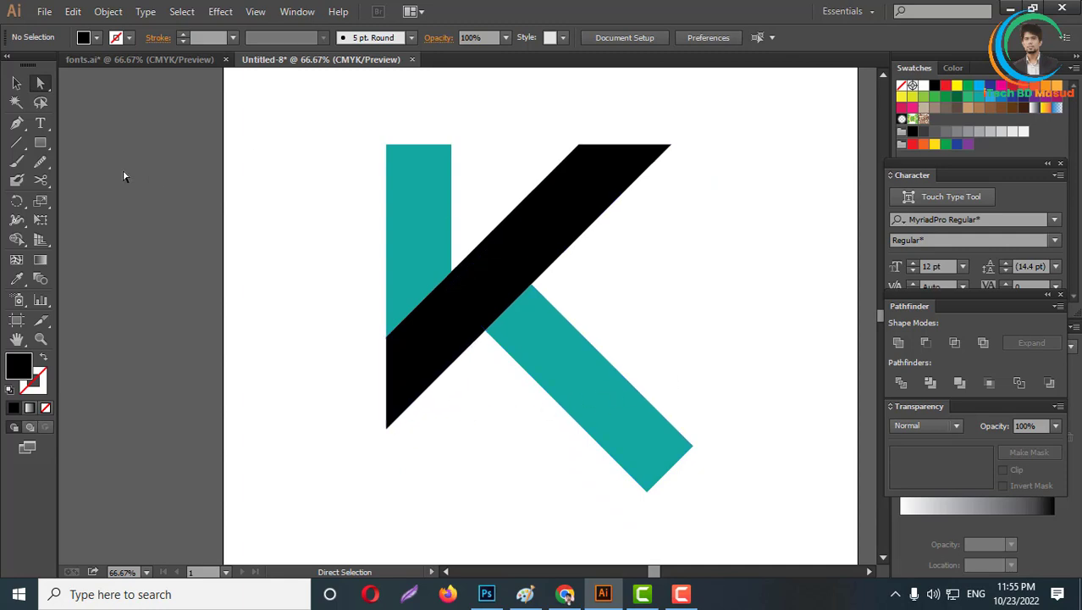
pyautogui.click(16, 143)
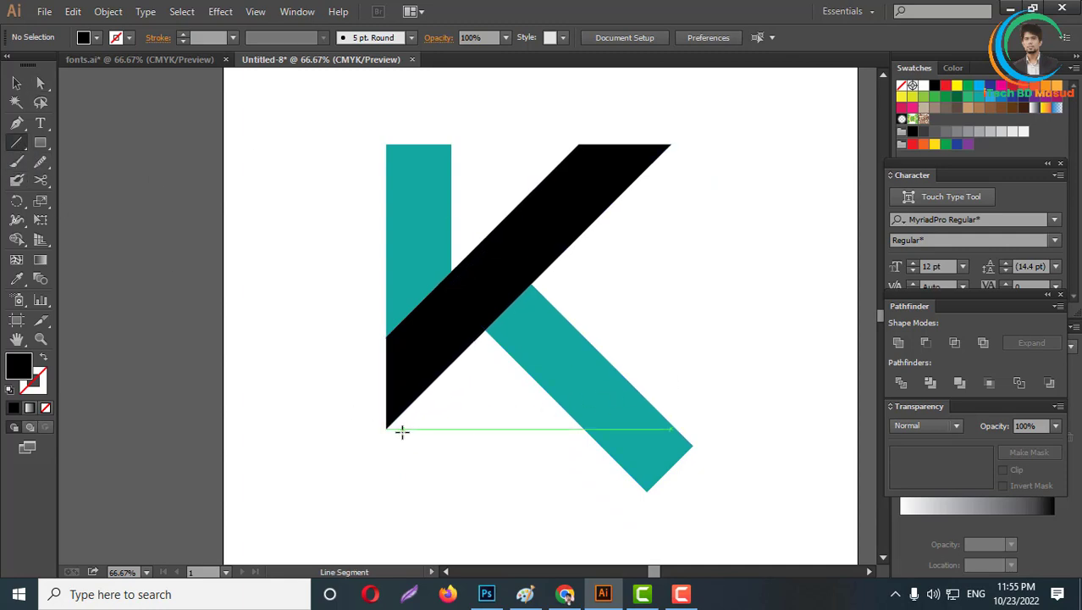
pyautogui.moveTo(386, 429); pyautogui.dragTo(796, 382)
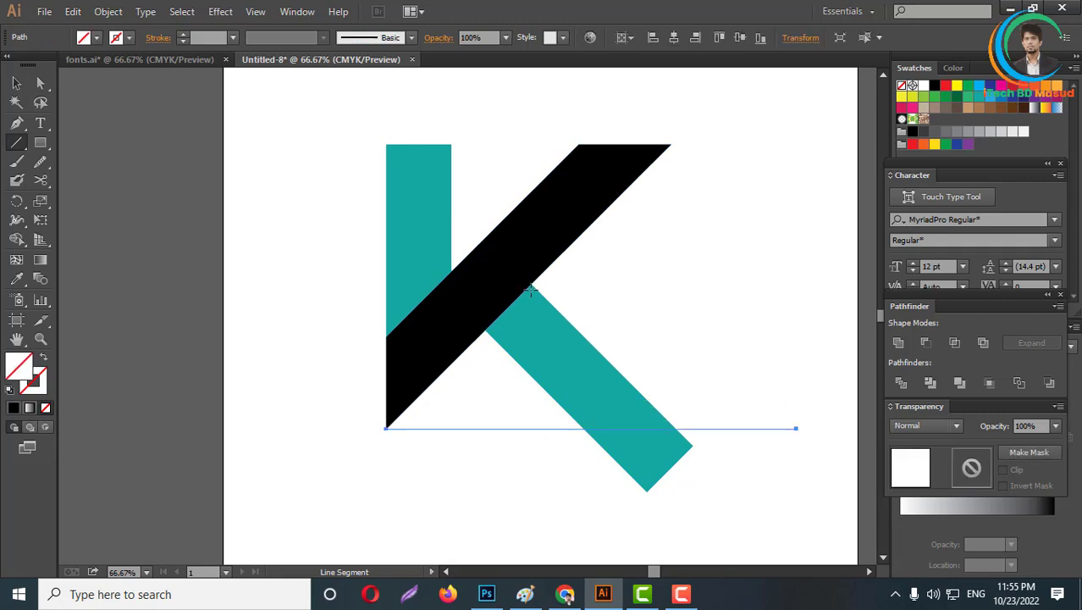
pyautogui.click(42, 84)
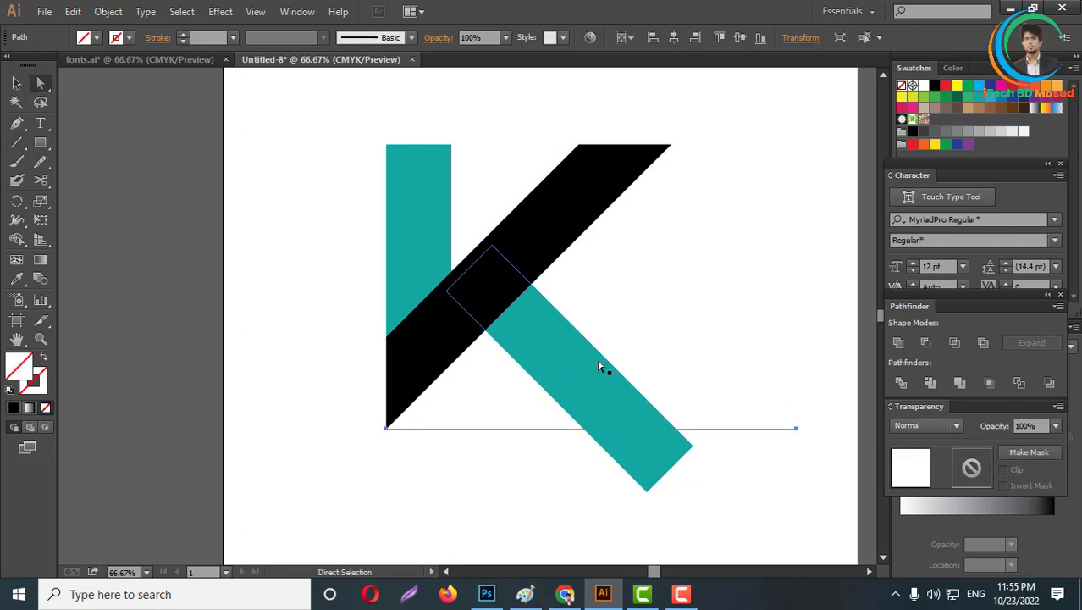
pyautogui.keyDown('shift'); pyautogui.click(576, 384); pyautogui.keyUp('shift')
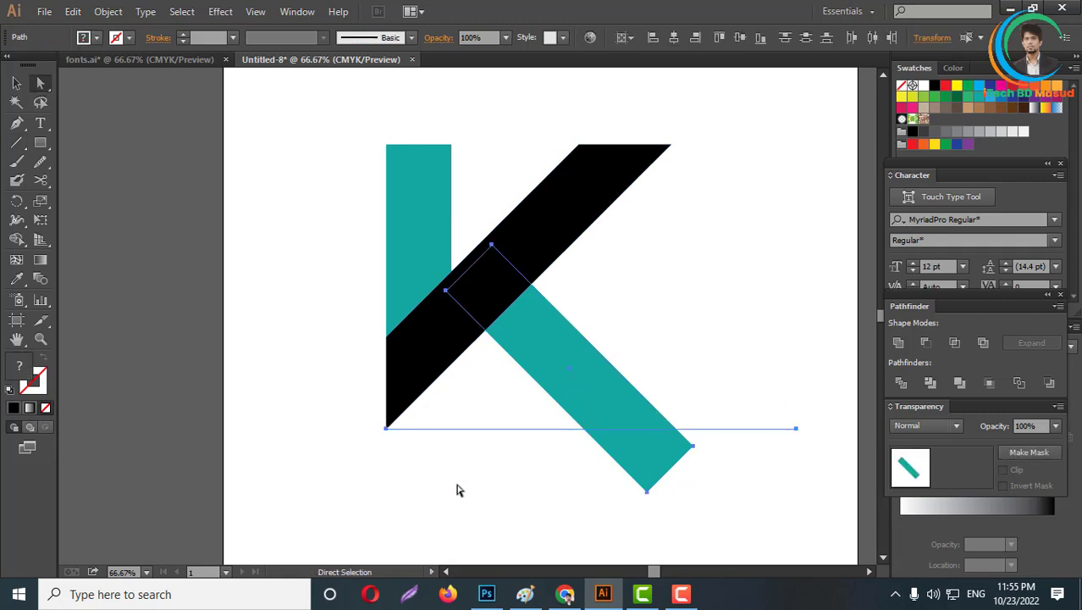
pyautogui.click(483, 486)
pyautogui.moveTo(481, 430); pyautogui.dragTo(496, 413)
# Use Shape Builder to remove the parts of the black bar and the teal leg below the horizontal line.
pyautogui.moveTo(308, 347); pyautogui.dragTo(746, 430)
pyautogui.click(16, 241)
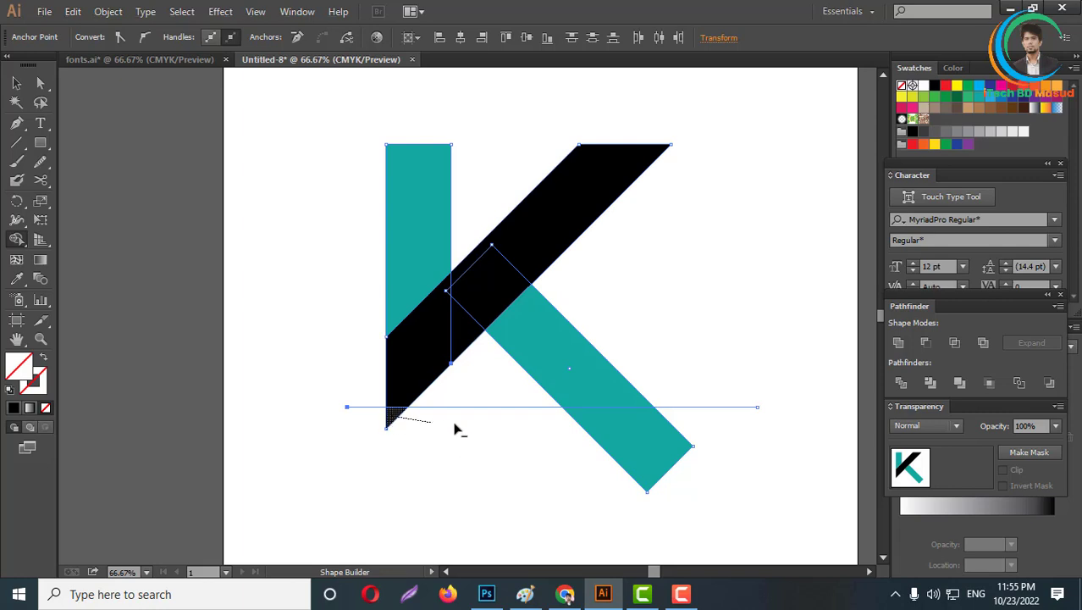
pyautogui.moveTo(563, 433); pyautogui.dragTo(619, 435)
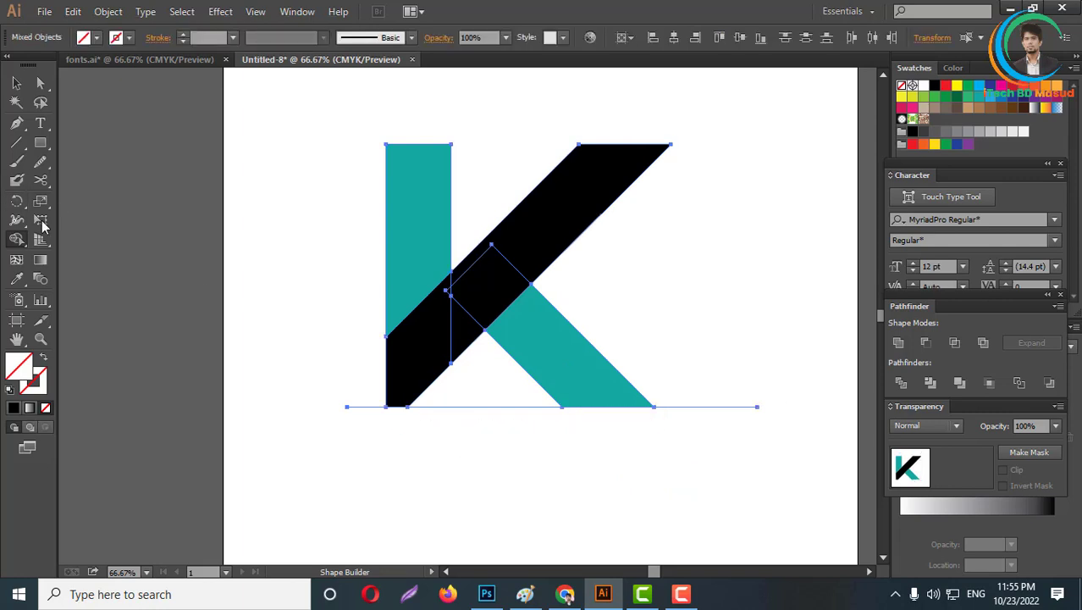
# Select the leftover horizontal cutting line with the Magic Wand and delete it.
pyautogui.click(16, 123)
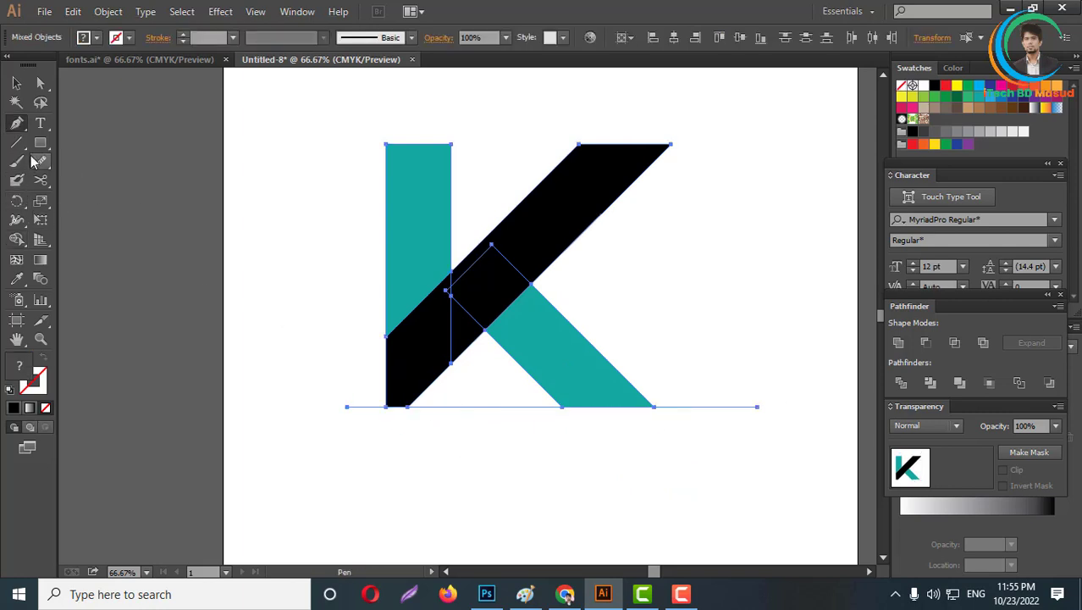
pyautogui.click(16, 103)
pyautogui.click(527, 413)
pyautogui.click(507, 406)
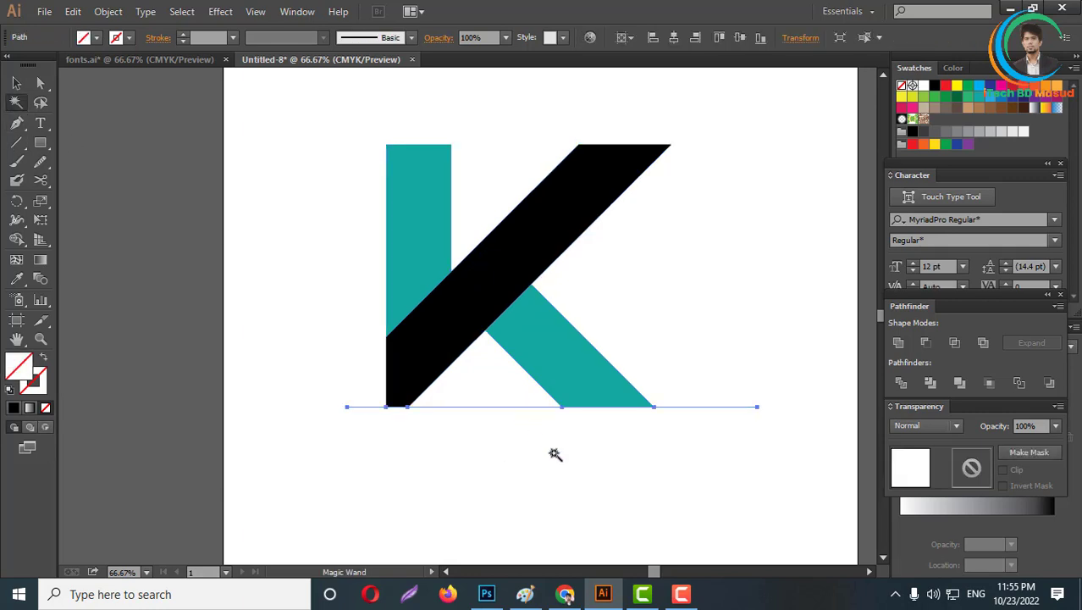
pyautogui.press('Delete')
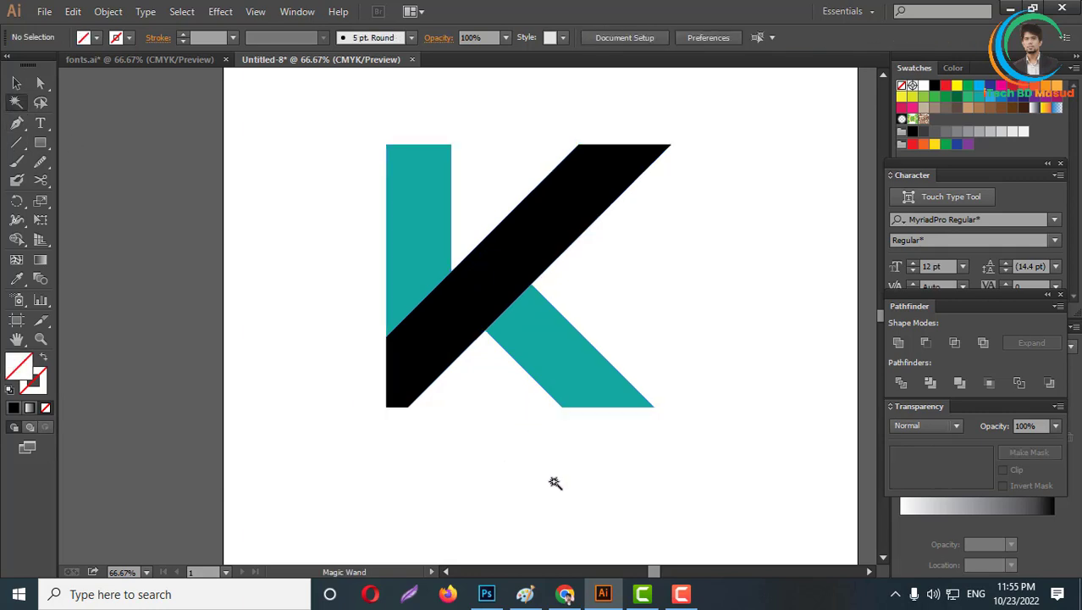
# Draw a diagonal line about 703 px long at 225° along the black bar's lower edge and lengthen it beyond both ends.
pyautogui.click(16, 143)
pyautogui.scroll(1, 695, 178)
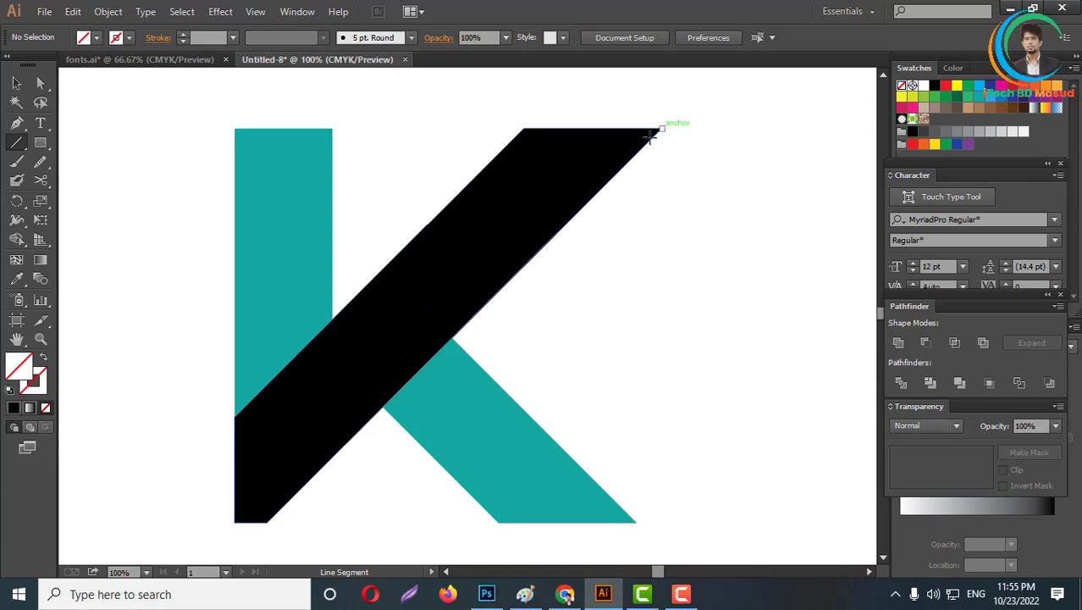
pyautogui.moveTo(663, 130); pyautogui.dragTo(271, 522)
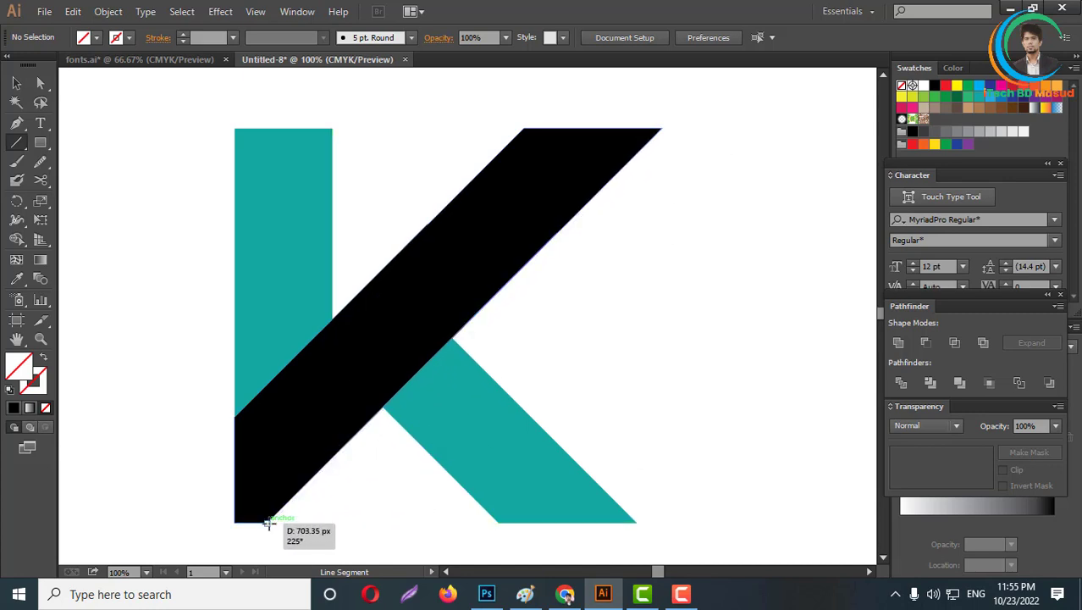
pyautogui.click(18, 83)
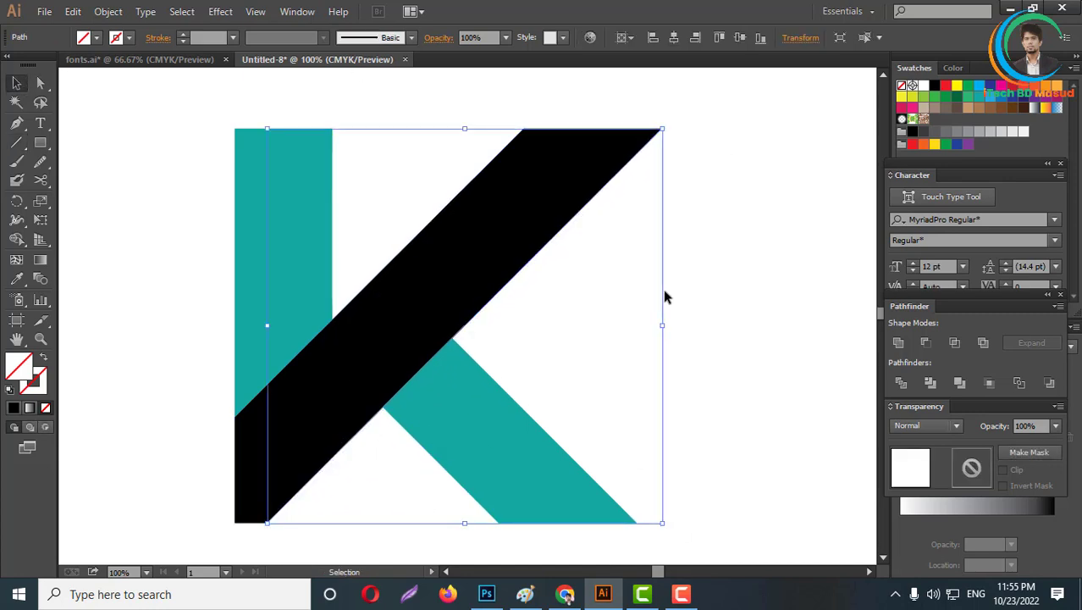
pyautogui.moveTo(664, 327); pyautogui.dragTo(720, 350)
# Move the long diagonal line from the black bar's lower edge onto the middle of the bar.
pyautogui.scroll(-3, 442, 435)
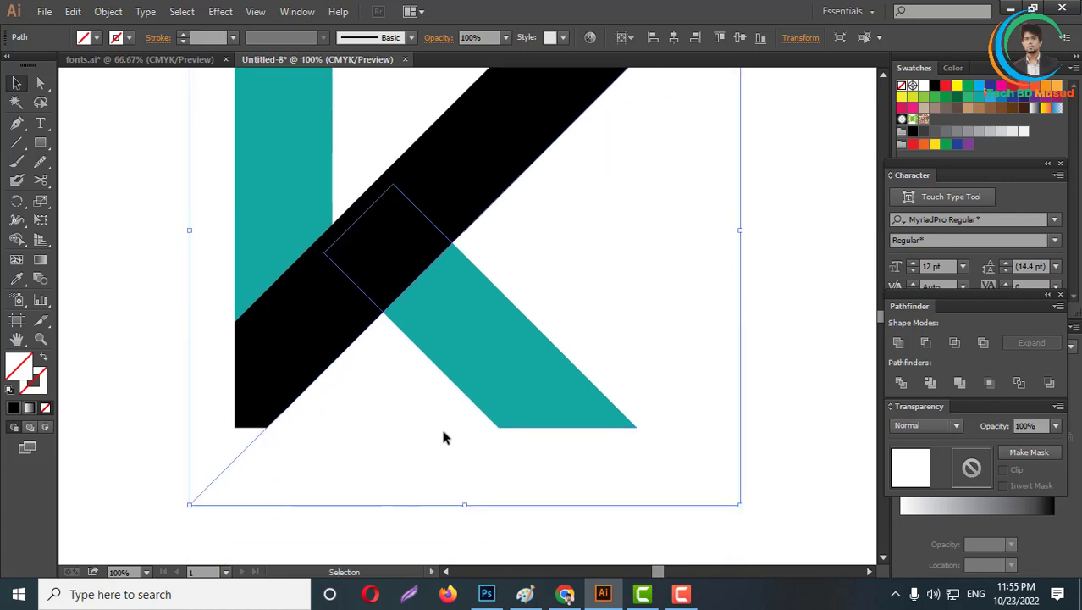
pyautogui.moveTo(230, 465); pyautogui.dragTo(219, 415)
pyautogui.scroll(-1, 260, 462)
pyautogui.scroll(2, 251, 444)
pyautogui.scroll(-2, 527, 406)
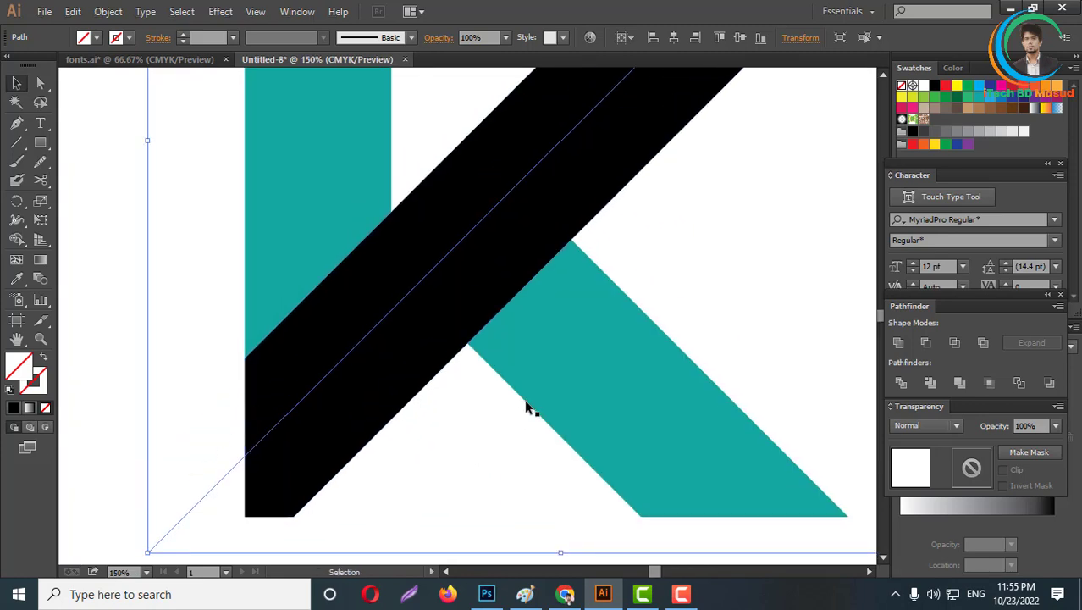
# Give the diagonal line a black stroke and thicken it to slightly above 13 pt.
pyautogui.scroll(11, 196, 38)
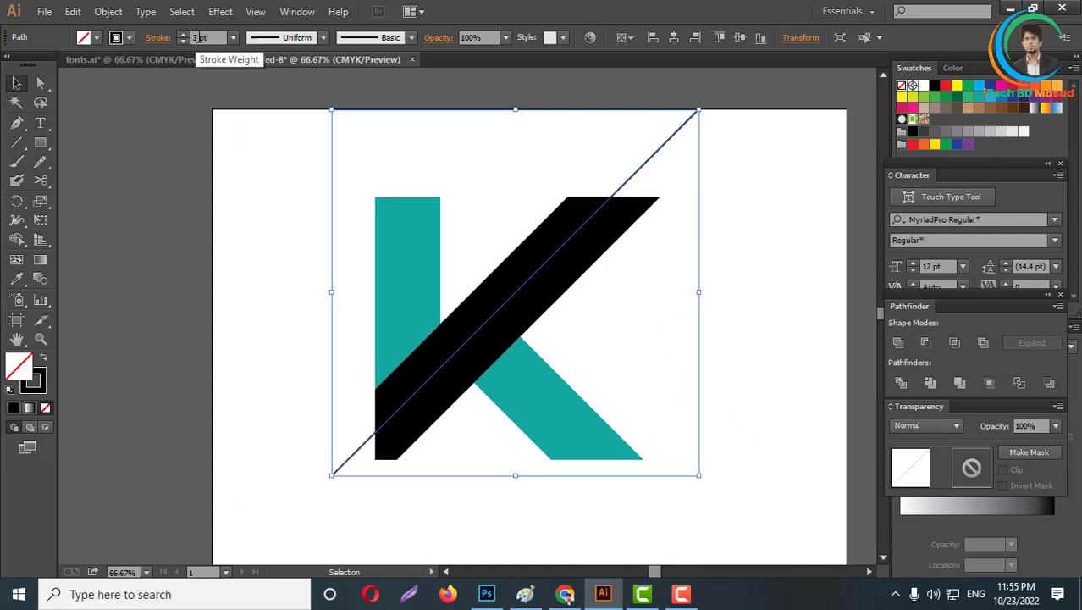
pyautogui.scroll(5, 629, 197)
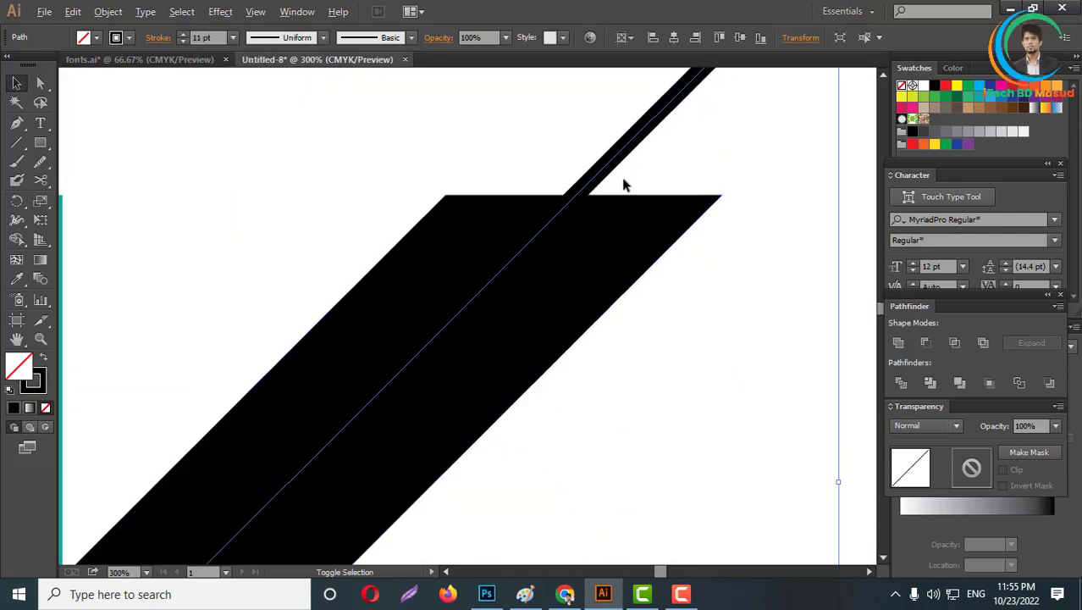
pyautogui.click(600, 182)
pyautogui.moveTo(565, 174); pyautogui.dragTo(575, 179)
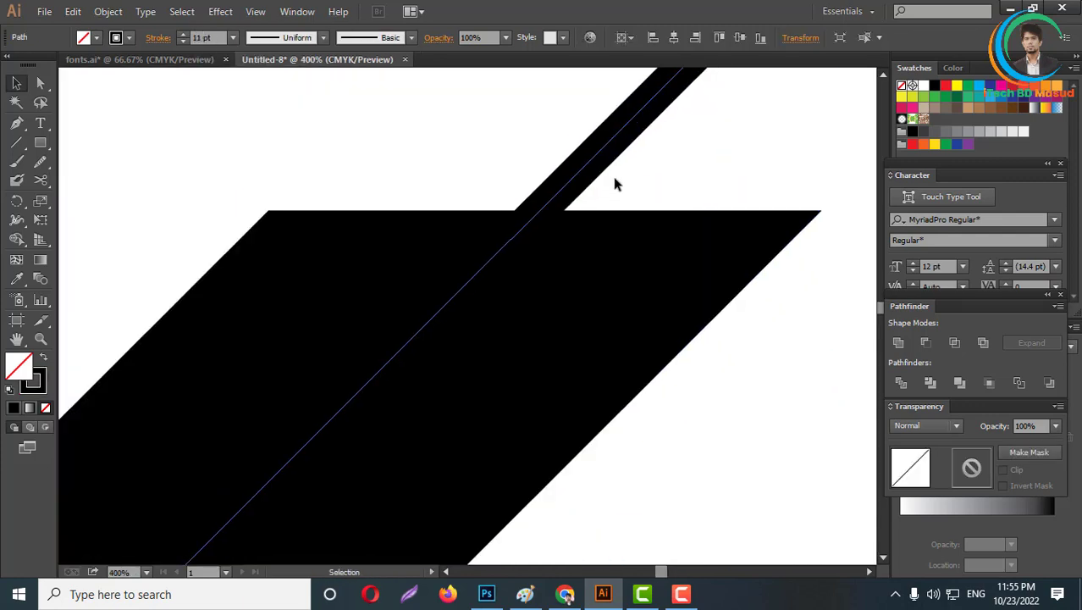
pyautogui.scroll(-2, 603, 177)
pyautogui.scroll(-1, 706, 212)
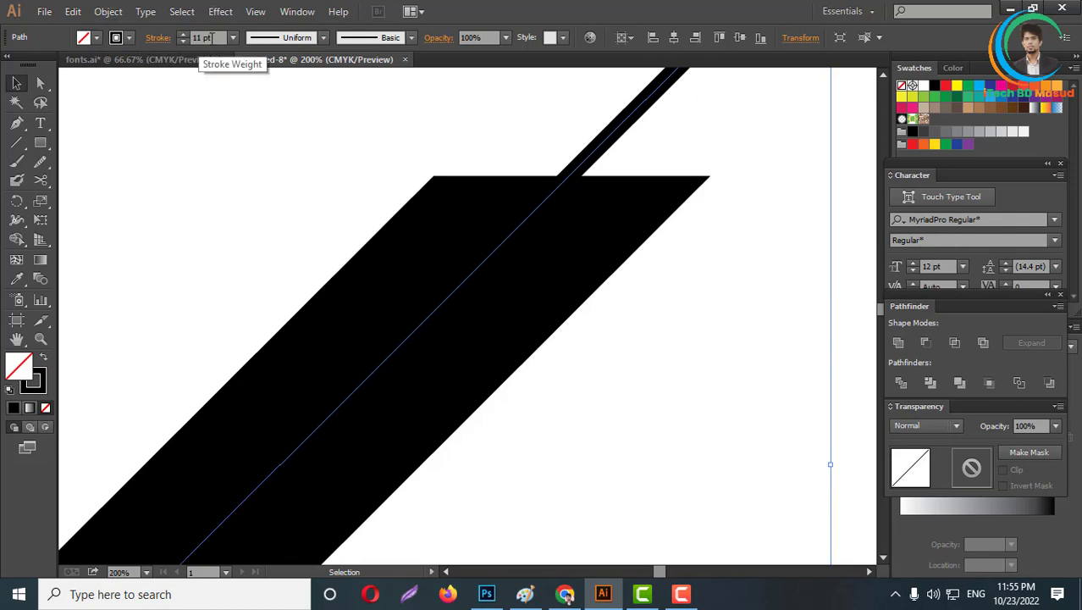
pyautogui.scroll(2, 221, 36)
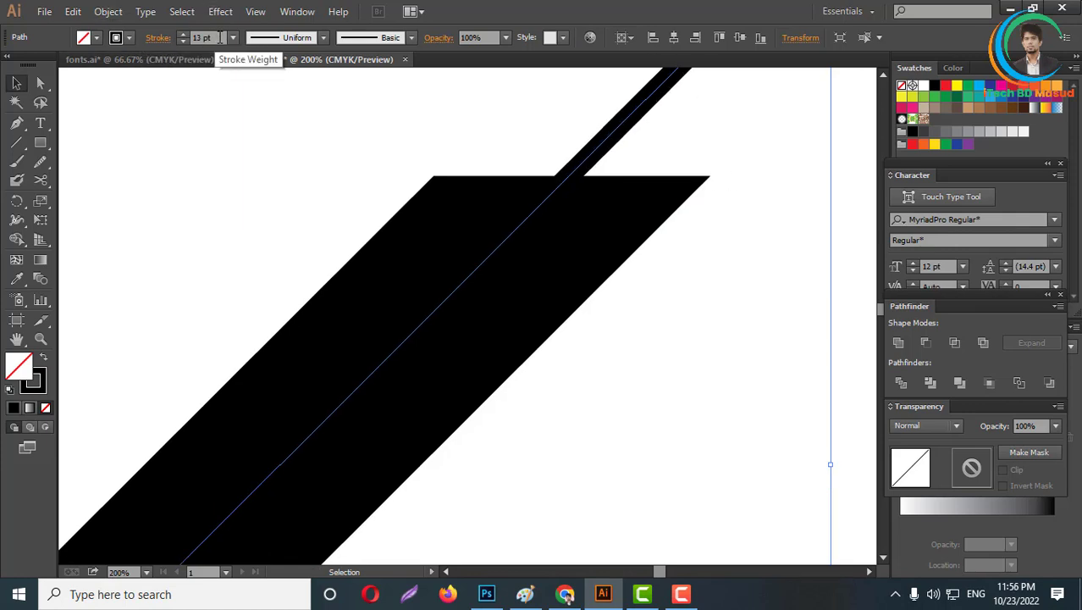
pyautogui.scroll(1, 219, 37)
# Expand the thick diagonal line into a filled shape.
pyautogui.click(108, 11)
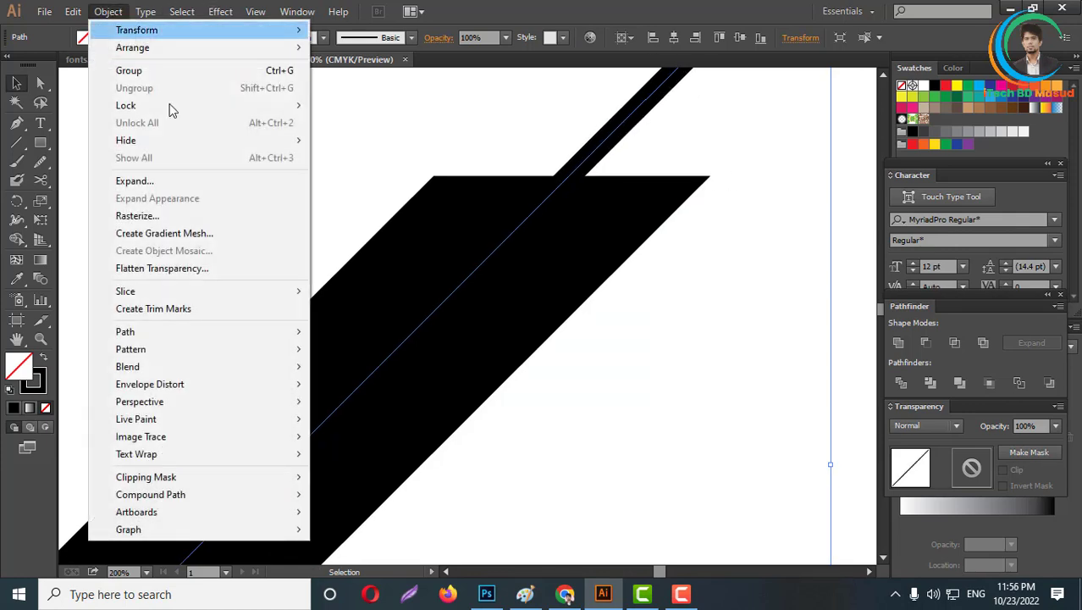
pyautogui.click(136, 181)
pyautogui.click(508, 384)
# Select the whole K with the expanded strip and use Shape Builder to remove the strip's lower part.
pyautogui.hotkey('ctrl', '-')
pyautogui.hotkey('ctrl', '-')
pyautogui.hotkey('ctrl', '-')
pyautogui.hotkey('ctrl', '-')
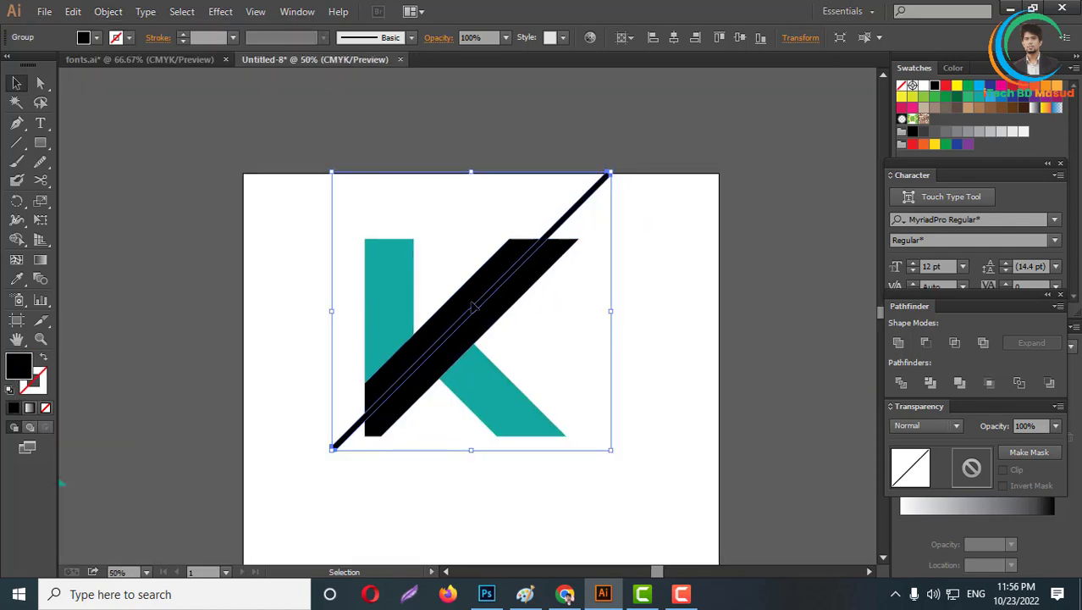
pyautogui.moveTo(217, 252); pyautogui.dragTo(711, 444)
pyautogui.hotkey('ctrl', '+')
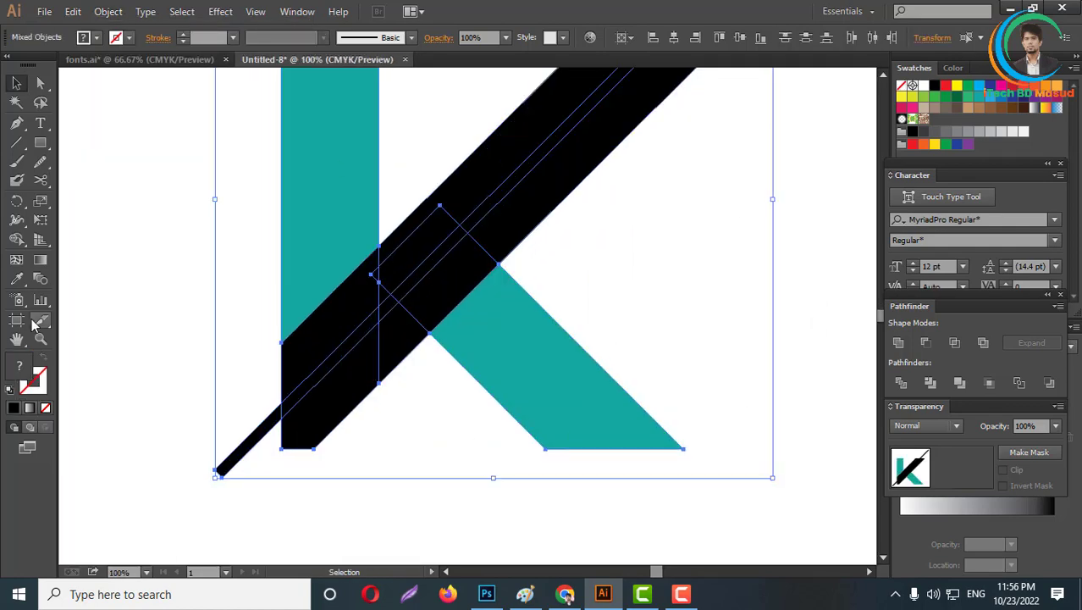
pyautogui.click(16, 240)
pyautogui.scroll(1, 287, 386)
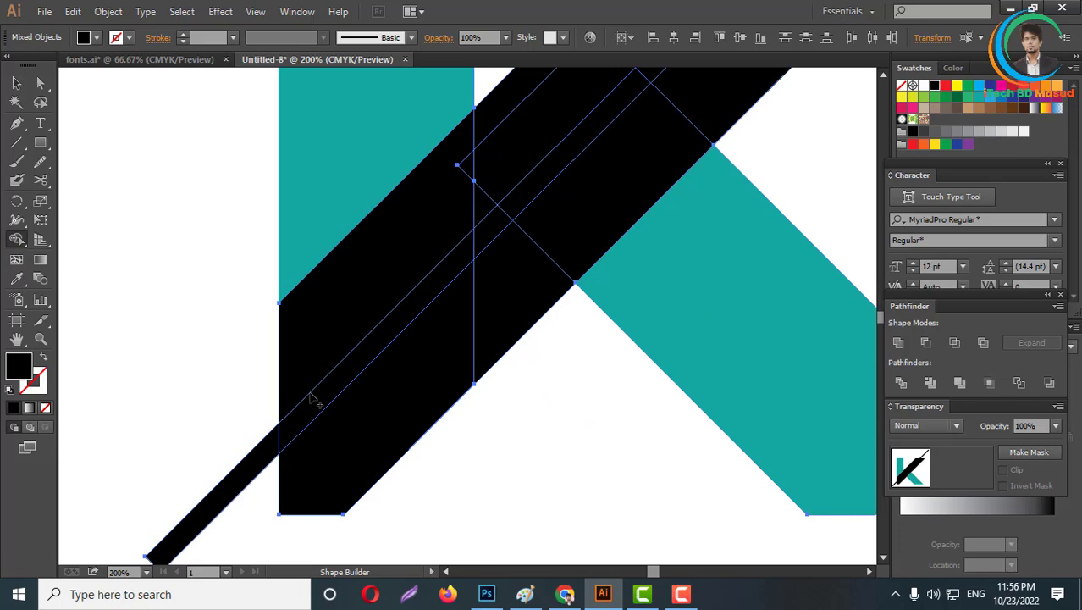
pyautogui.keyDown('alt'); pyautogui.click(263, 458); pyautogui.keyUp('alt')
pyautogui.scroll(1, 500, 261)
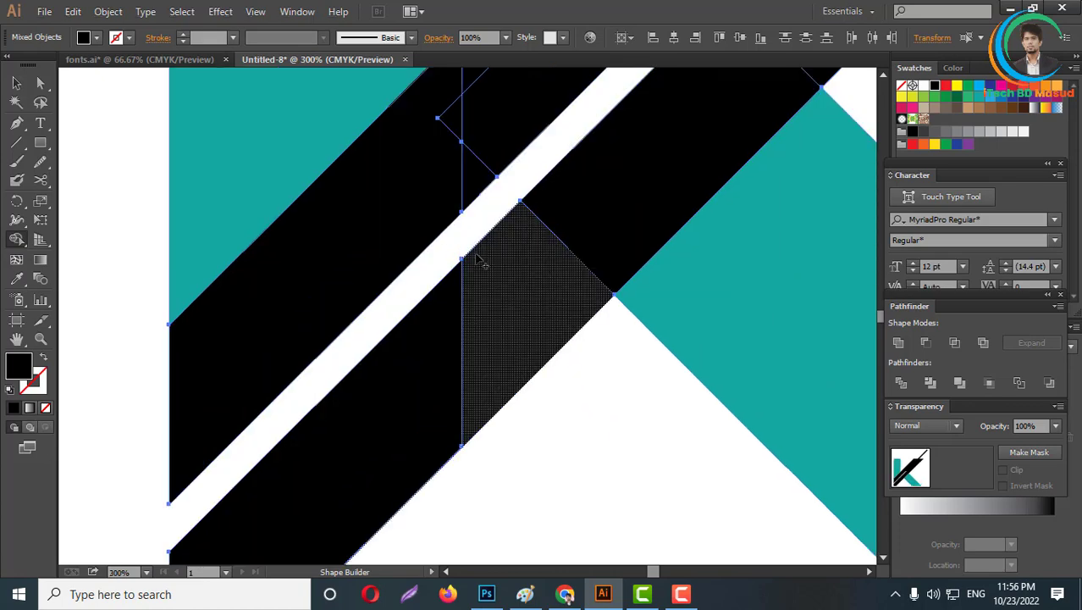
# Remove the strip's remaining sections along the black bar and the stub above the K with Shape Builder.
pyautogui.scroll(-5, 491, 275)
pyautogui.scroll(3, 462, 265)
pyautogui.moveTo(395, 324); pyautogui.dragTo(537, 190)
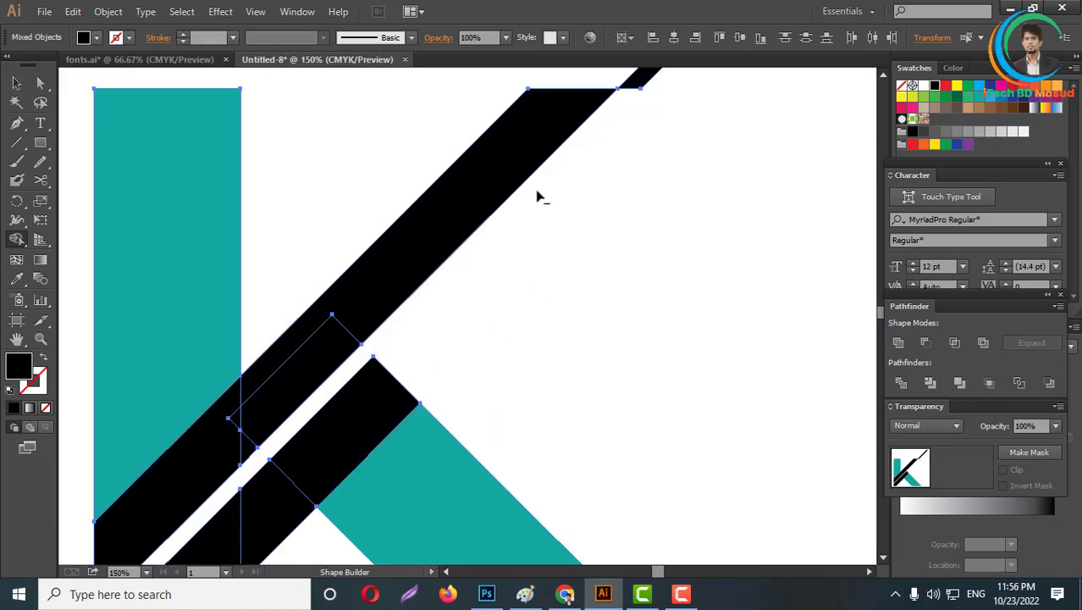
pyautogui.hotkey('ctrl', 'z')
pyautogui.keyDown('alt'); pyautogui.click(407, 314); pyautogui.keyUp('alt')
pyautogui.scroll(1, 622, 139)
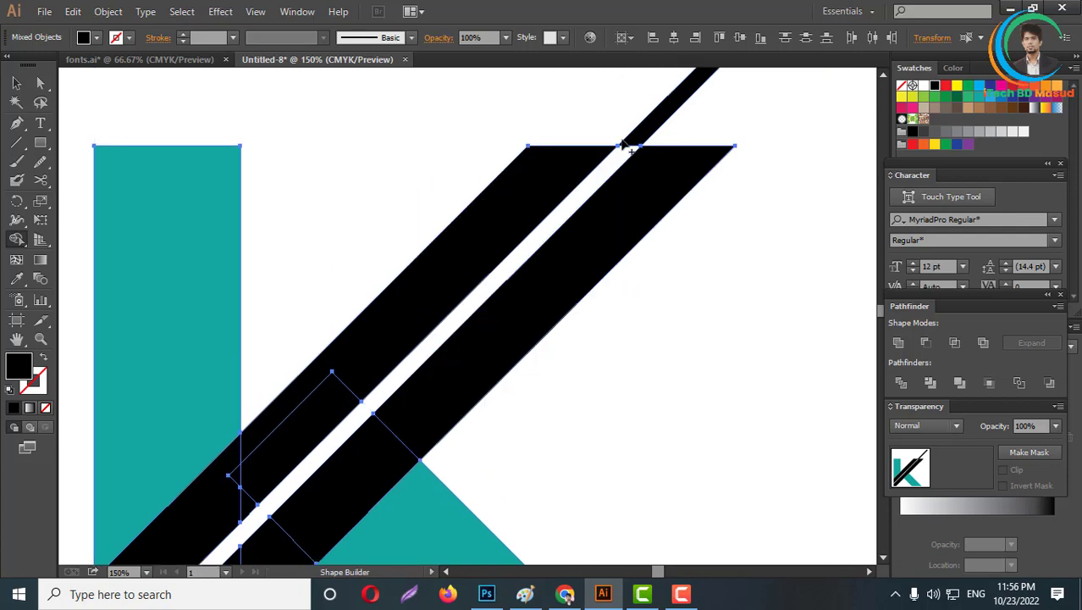
pyautogui.moveTo(629, 112); pyautogui.dragTo(712, 132)
pyautogui.scroll(-3, 525, 259)
pyautogui.scroll(2, 411, 344)
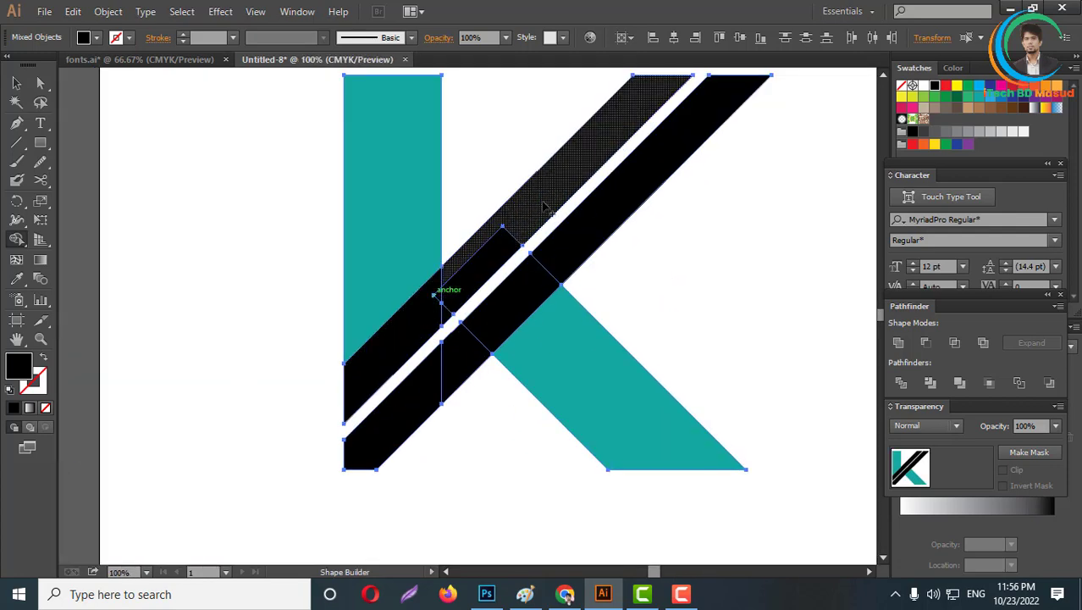
# Merge the regions on each side of the diagonal gap into two solid black halves with Shape Builder.
pyautogui.moveTo(543, 206); pyautogui.dragTo(430, 306)
pyautogui.moveTo(410, 412)
pyautogui.mouseDown()
pyautogui.moveTo(538, 293)
pyautogui.moveTo(643, 379)
pyautogui.mouseUp()
pyautogui.scroll(-2, 625, 382)
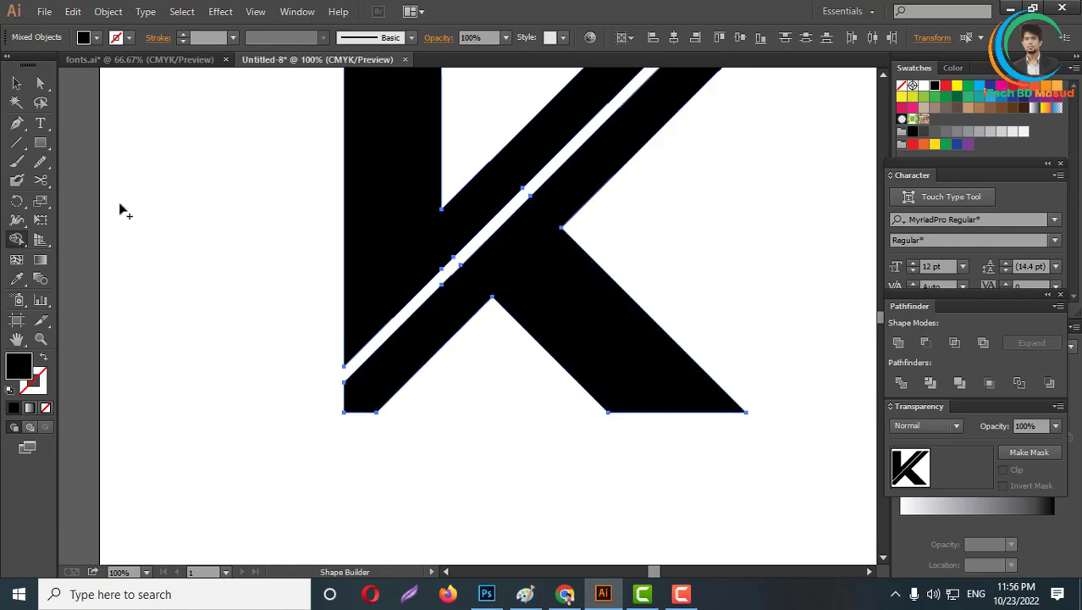
# Draw a narrow black chimney rectangle on the K's lower-right leg and widen it towards the left.
pyautogui.click(42, 144)
pyautogui.scroll(1, 654, 305)
pyautogui.moveTo(611, 216); pyautogui.dragTo(653, 352)
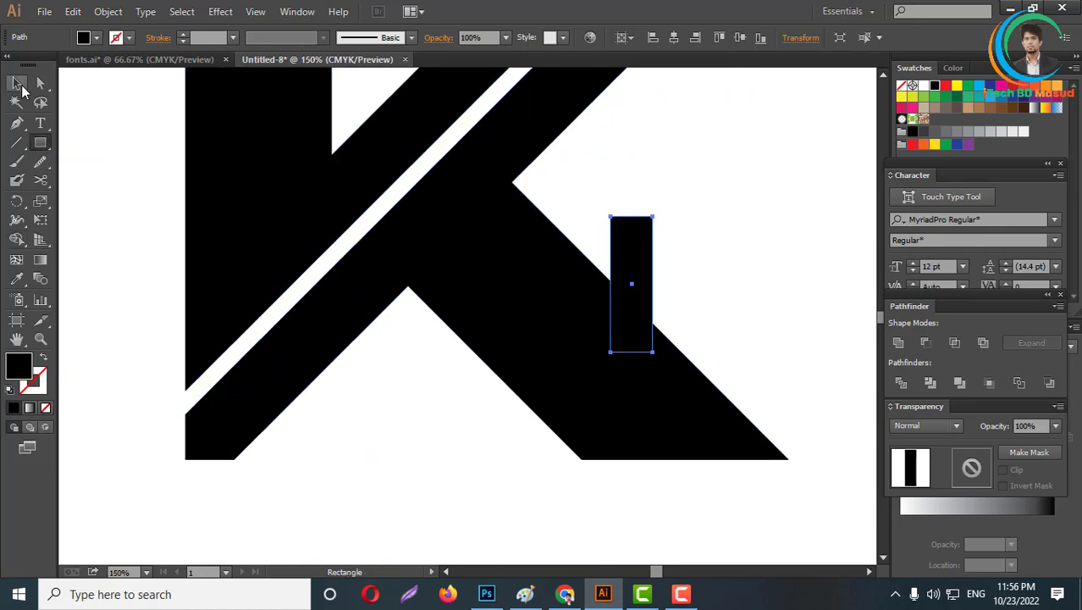
pyautogui.click(18, 85)
pyautogui.moveTo(610, 283); pyautogui.dragTo(589, 269)
pyautogui.hotkey('ctrl', 'shift', 'a')
pyautogui.scroll(-5, 584, 301)
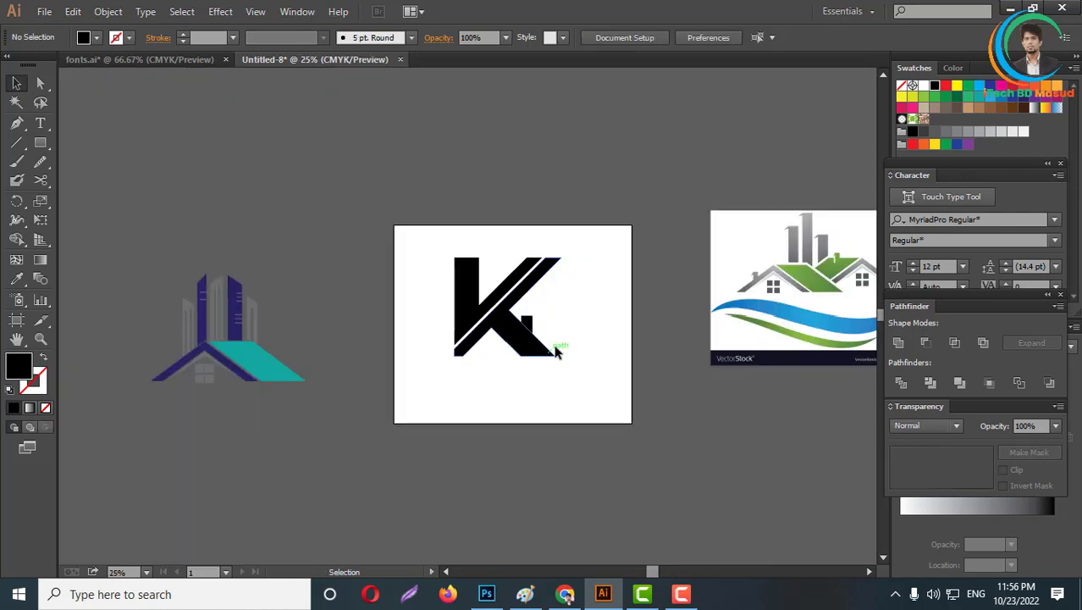
pyautogui.scroll(2, 466, 366)
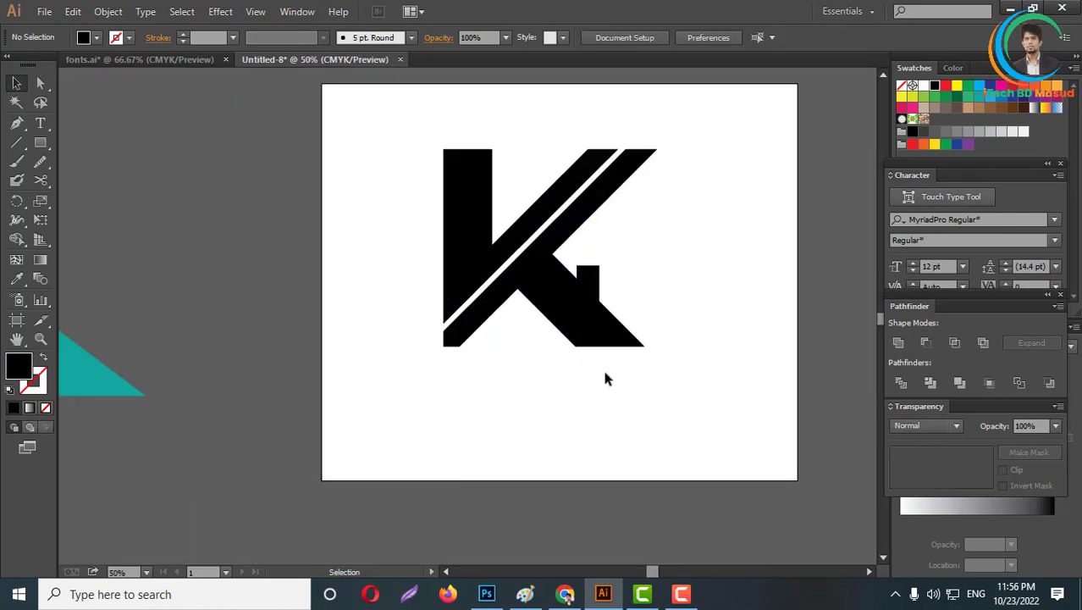
# Draw a small black square for a window beneath the peak between the K's lower legs.
pyautogui.click(40, 144)
pyautogui.scroll(2, 482, 395)
pyautogui.moveTo(552, 266); pyautogui.dragTo(573, 285)
pyautogui.scroll(2, 587, 300)
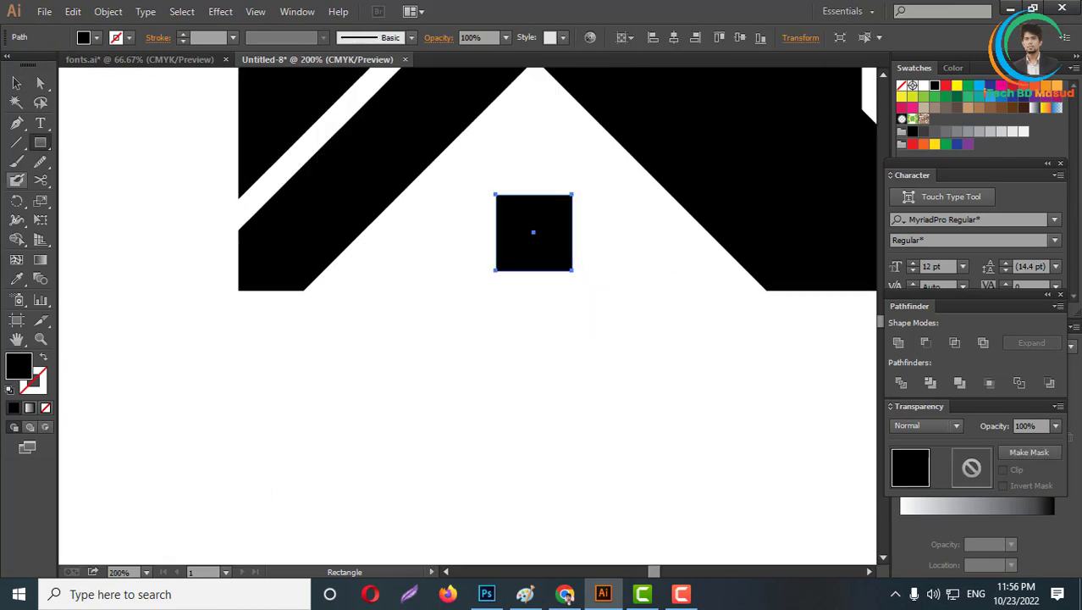
# Draw a vertical line through the centre of the window square and set its stroke to 7 pt.
pyautogui.click(17, 143)
pyautogui.moveTo(535, 231); pyautogui.dragTo(534, 294)
pyautogui.scroll(4, 210, 39)
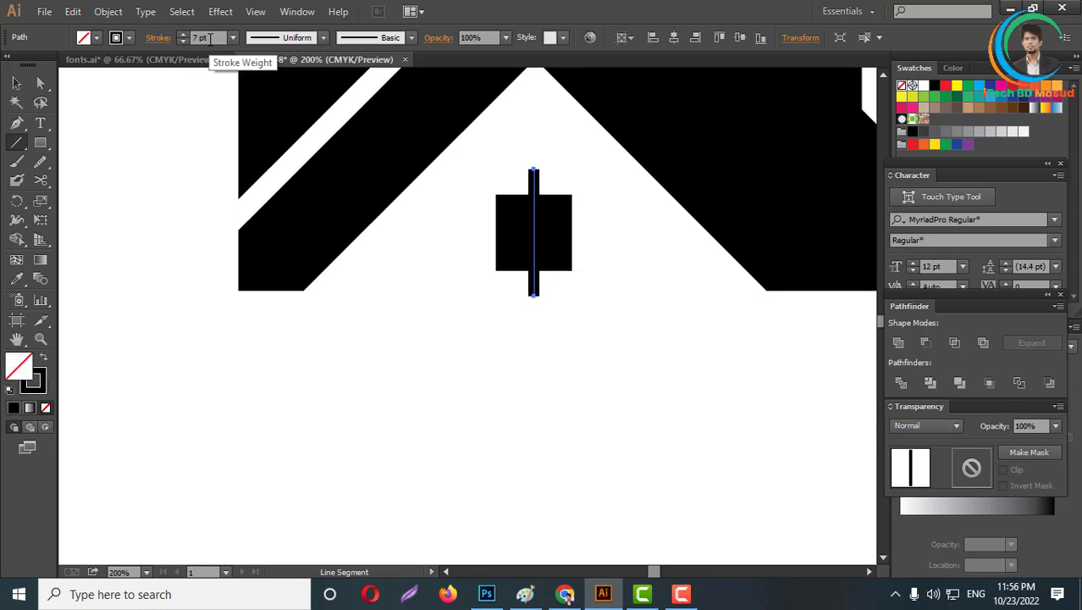
pyautogui.scroll(2, 575, 197)
# Expand the vertical line into a shape and add a copy rotated 90° to form a cross over the square.
pyautogui.click(108, 11)
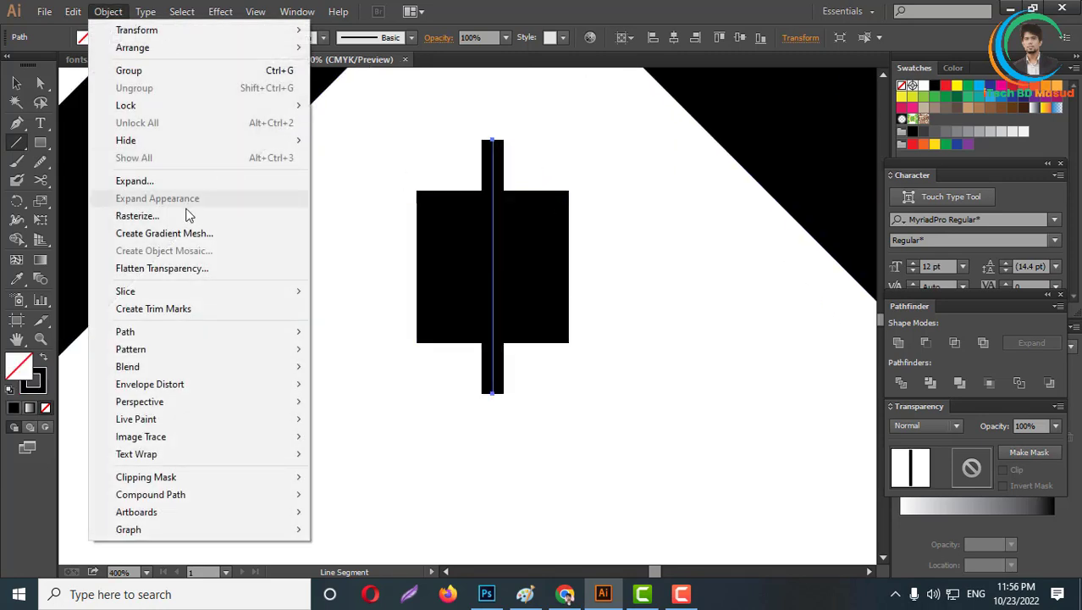
pyautogui.click(127, 179)
pyautogui.click(478, 381)
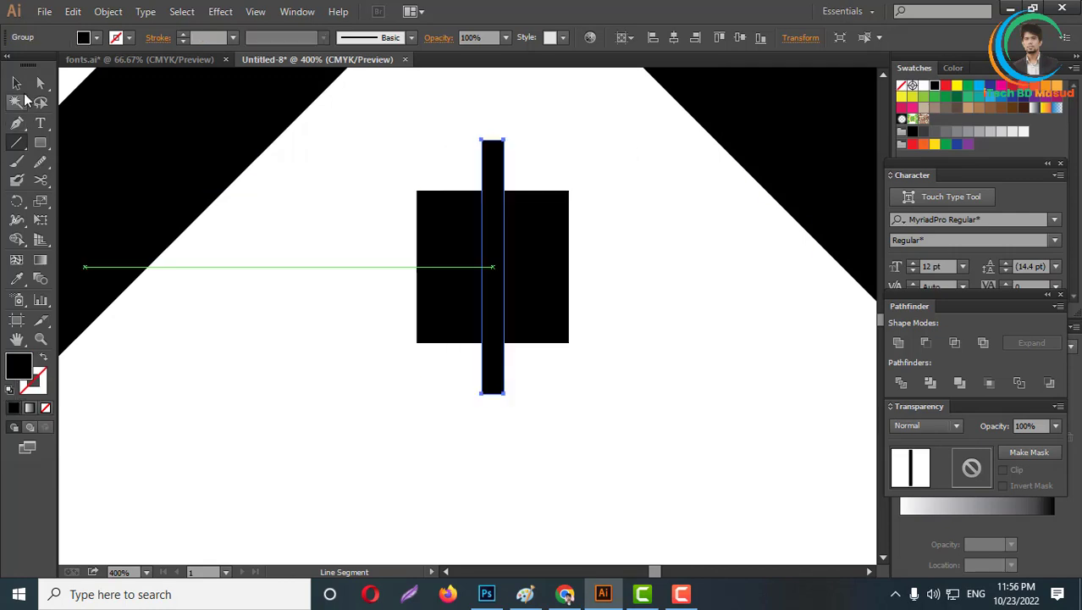
pyautogui.press('v')
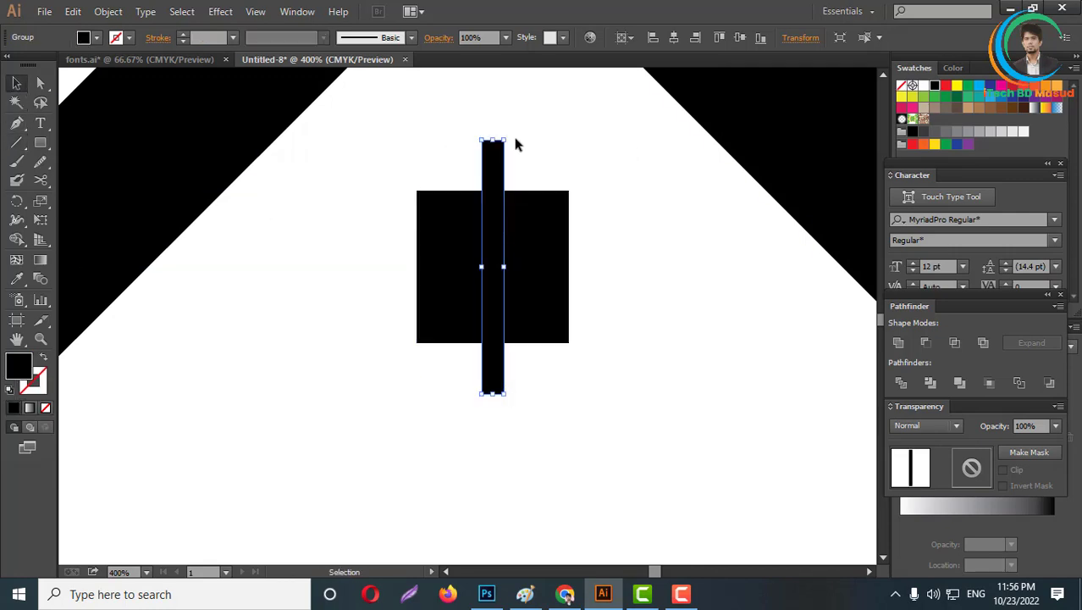
pyautogui.moveTo(511, 136); pyautogui.dragTo(616, 270)
# Subtract both crossing bars from the square with Minus Front to form a four-pane window.
pyautogui.moveTo(568, 406); pyautogui.dragTo(338, 234)
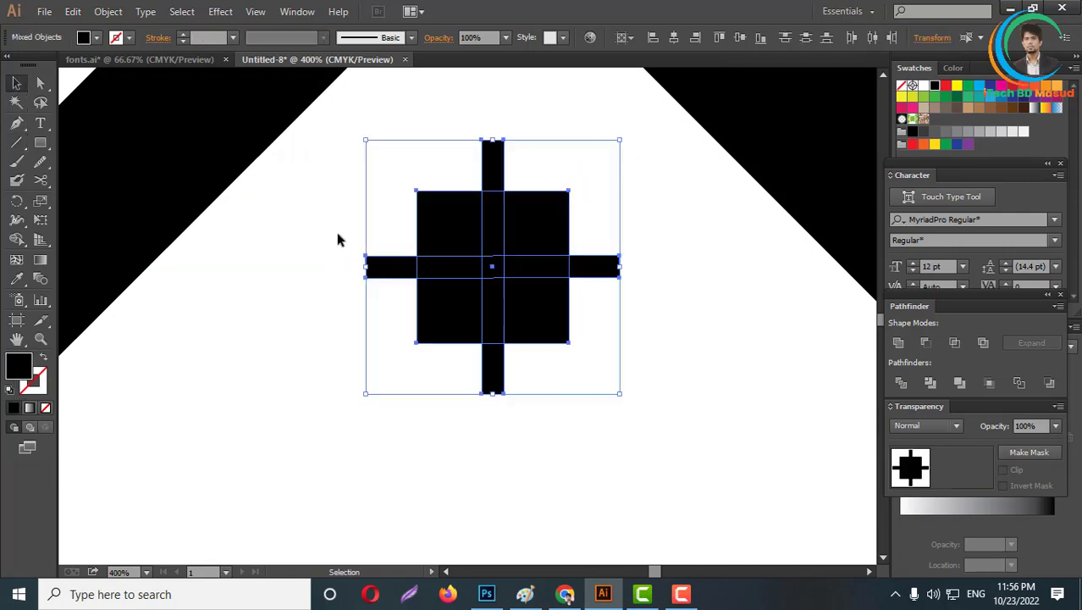
pyautogui.click(926, 342)
pyautogui.click(517, 401)
pyautogui.hotkey('ctrl', '1')
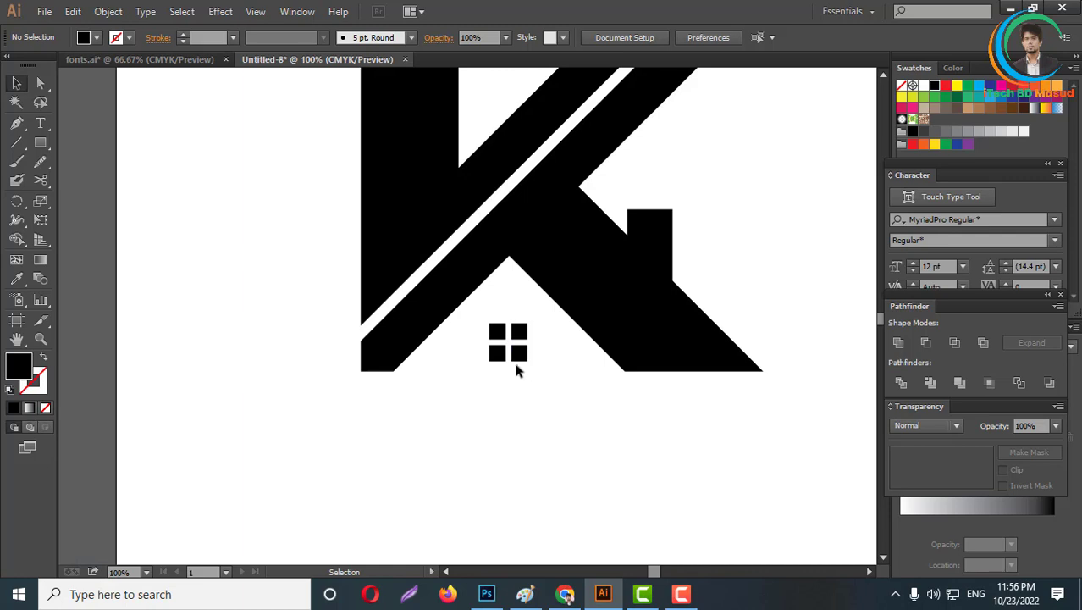
pyautogui.click(519, 354)
pyautogui.scroll(-2, 566, 408)
pyautogui.click(567, 419)
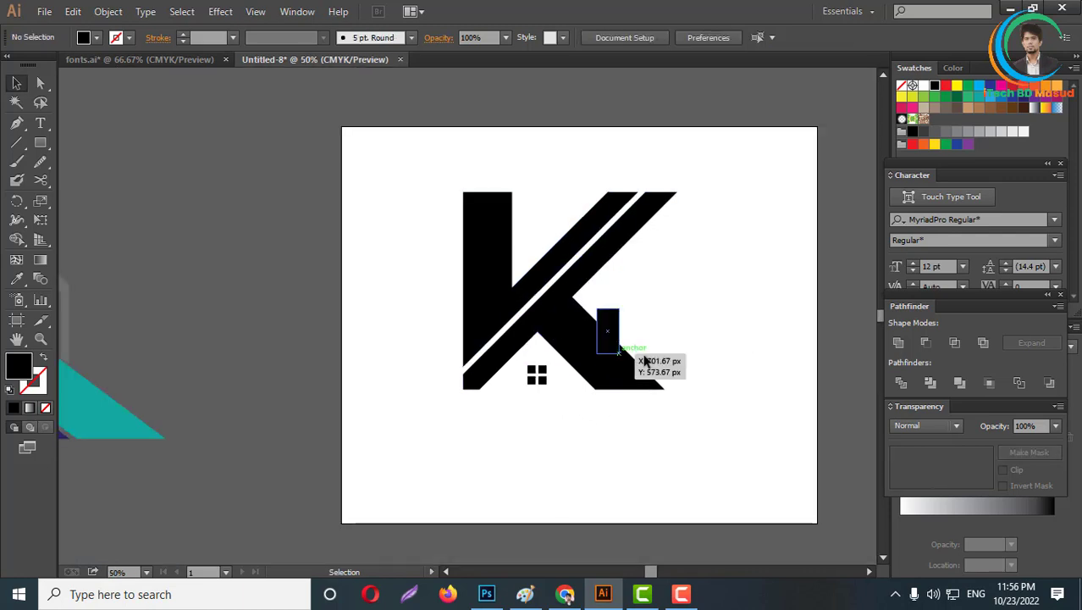
# Widen the chimney rectangle slightly towards the right.
pyautogui.scroll(2, 618, 331)
pyautogui.click(617, 331)
pyautogui.moveTo(624, 337); pyautogui.dragTo(632, 345)
pyautogui.click(695, 338)
pyautogui.scroll(-4, 689, 403)
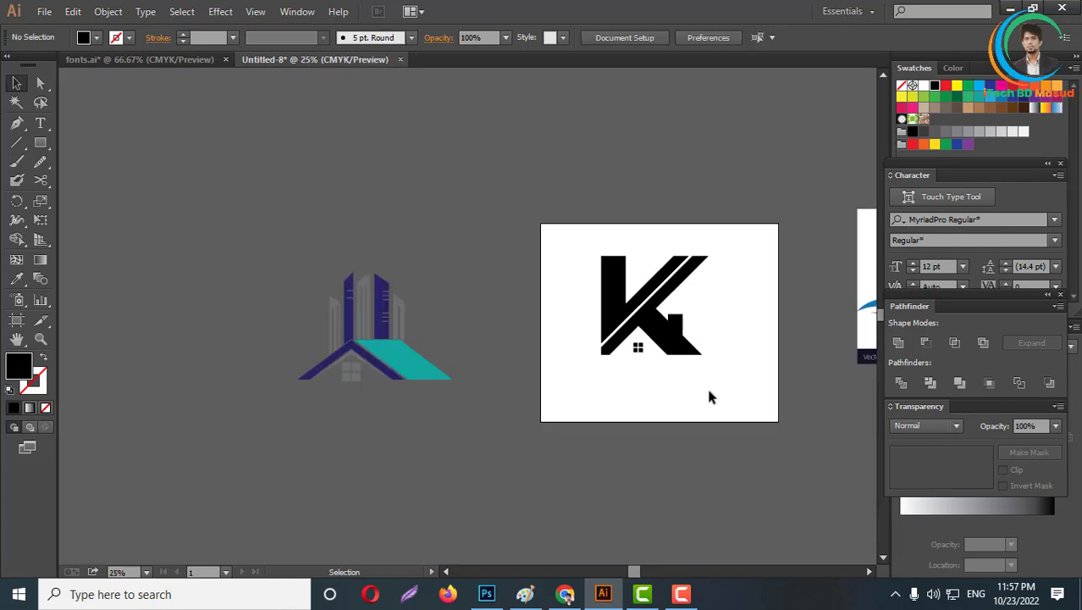
# Try a dark navy fill on the K's lower-right half, the chimney and the window.
pyautogui.scroll(1, 729, 377)
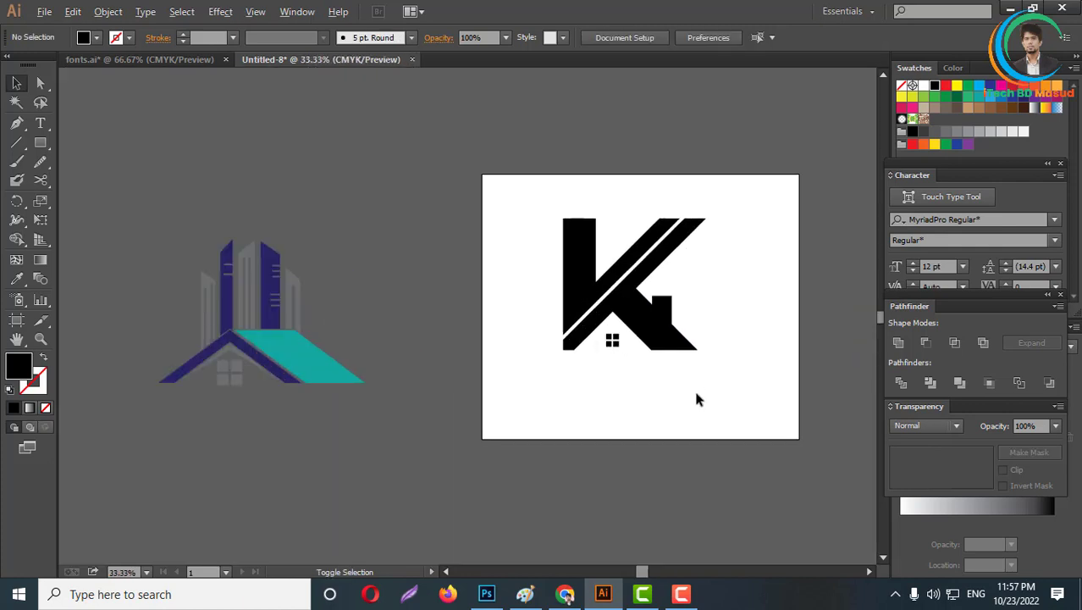
pyautogui.scroll(3, 675, 383)
pyautogui.scroll(2, 635, 371)
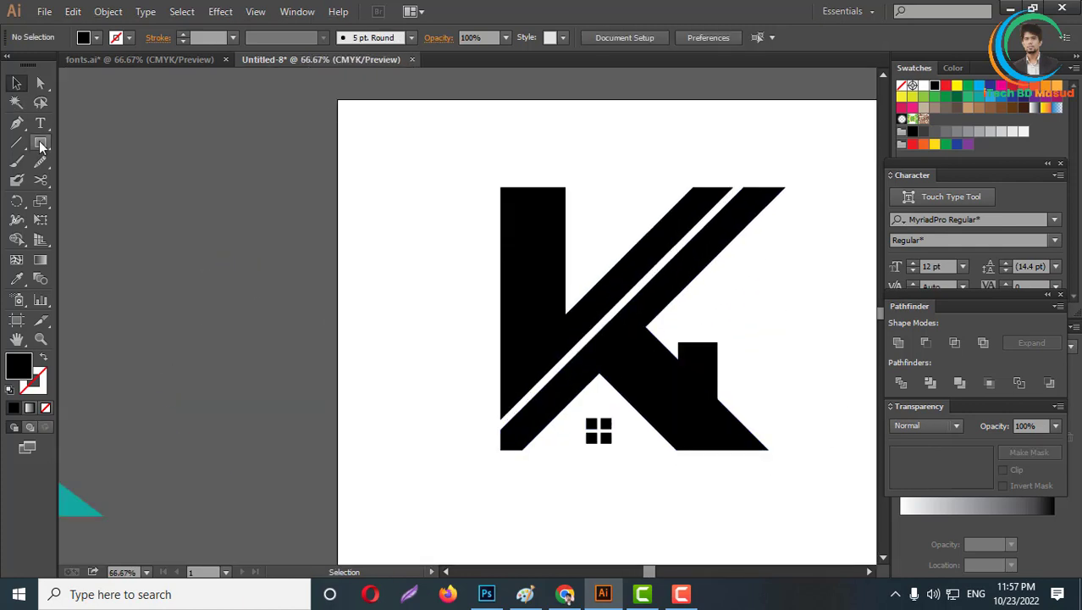
pyautogui.press('a')
pyautogui.moveTo(758, 479); pyautogui.dragTo(555, 390)
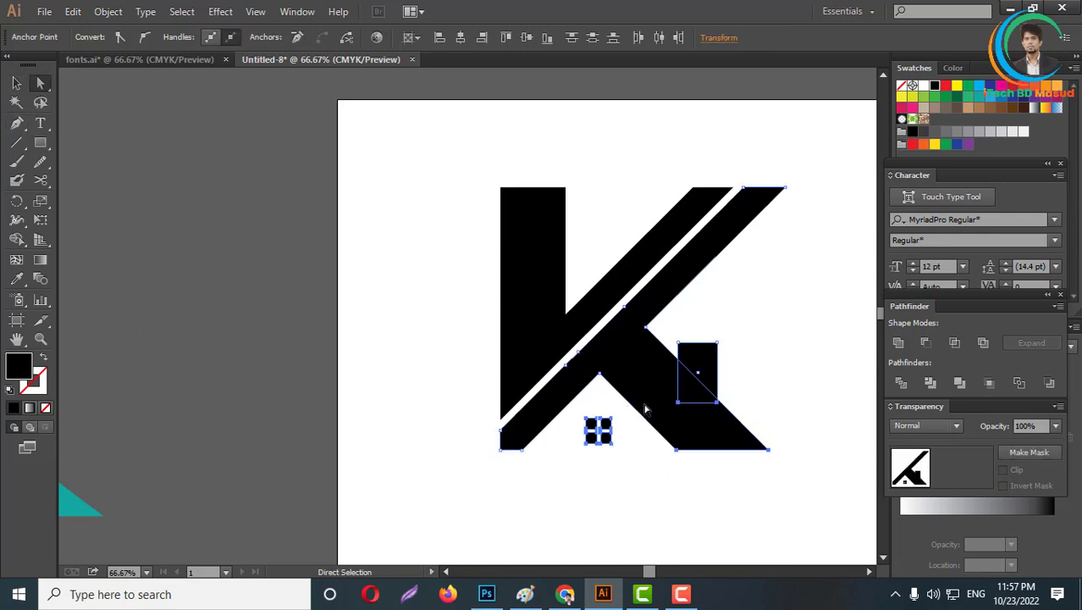
pyautogui.click(1022, 100)
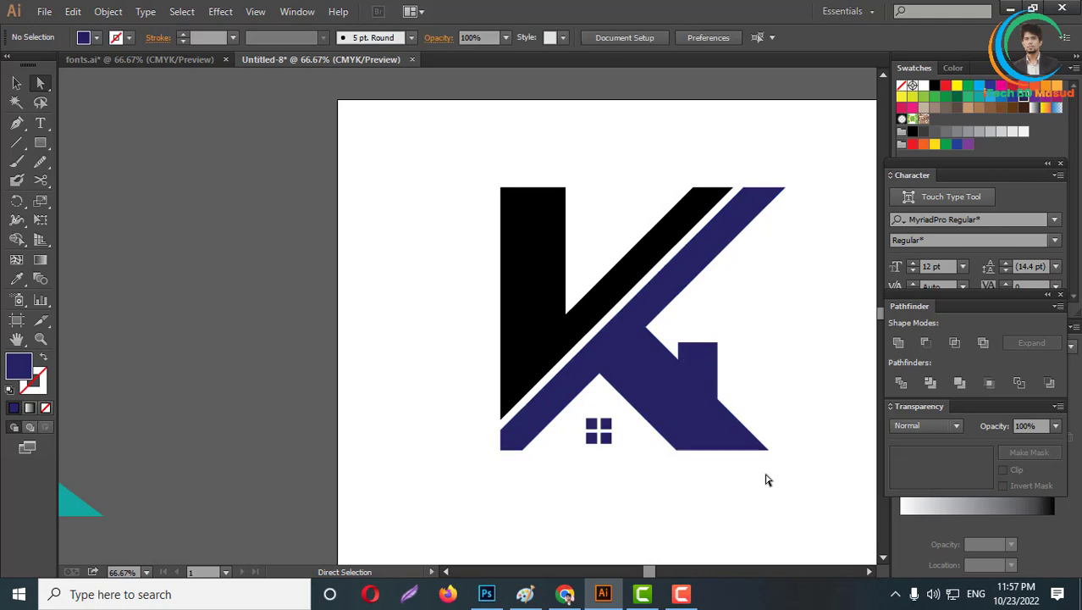
# Fill the K's lower-right half, chimney and window with medium grey and unite them with Pathfinder.
pyautogui.moveTo(769, 477); pyautogui.dragTo(563, 386)
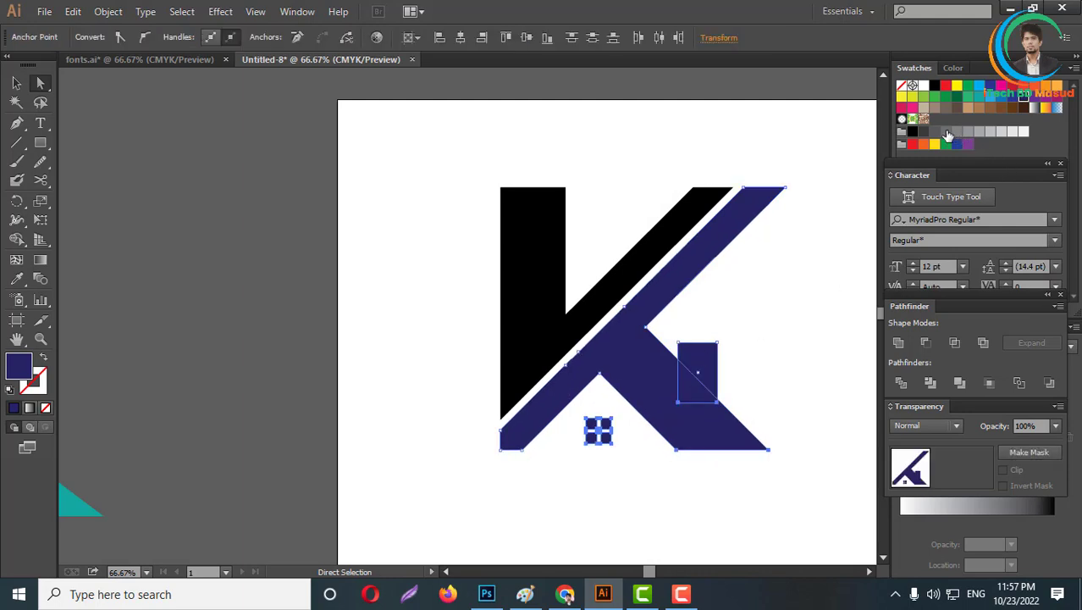
pyautogui.click(946, 132)
pyautogui.click(900, 344)
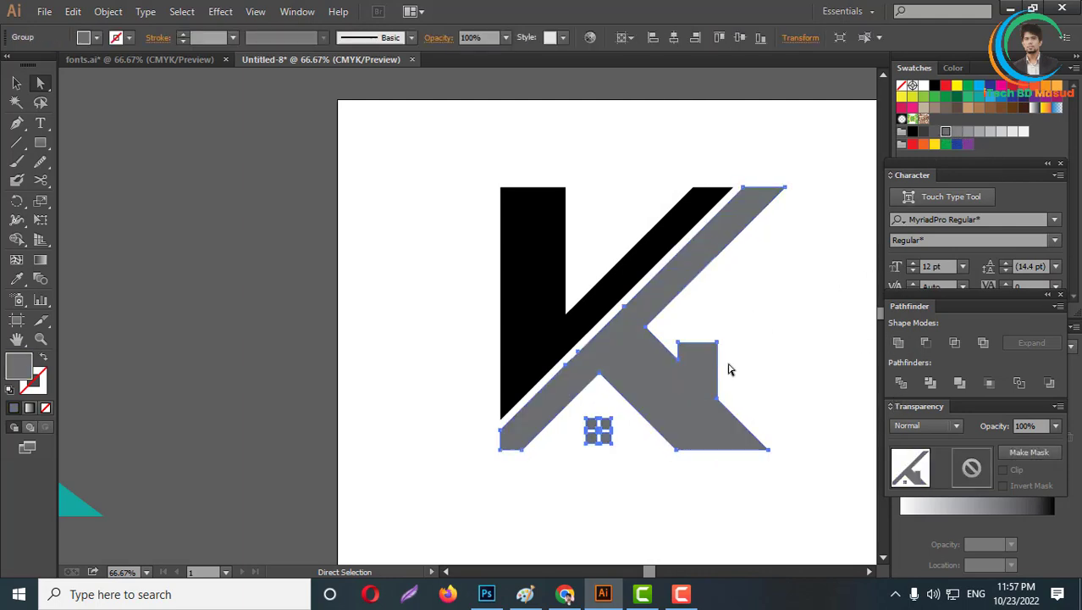
# Fill the K's upper-left part and the four-pane window with dark navy.
pyautogui.click(606, 451)
pyautogui.moveTo(584, 421); pyautogui.dragTo(563, 331)
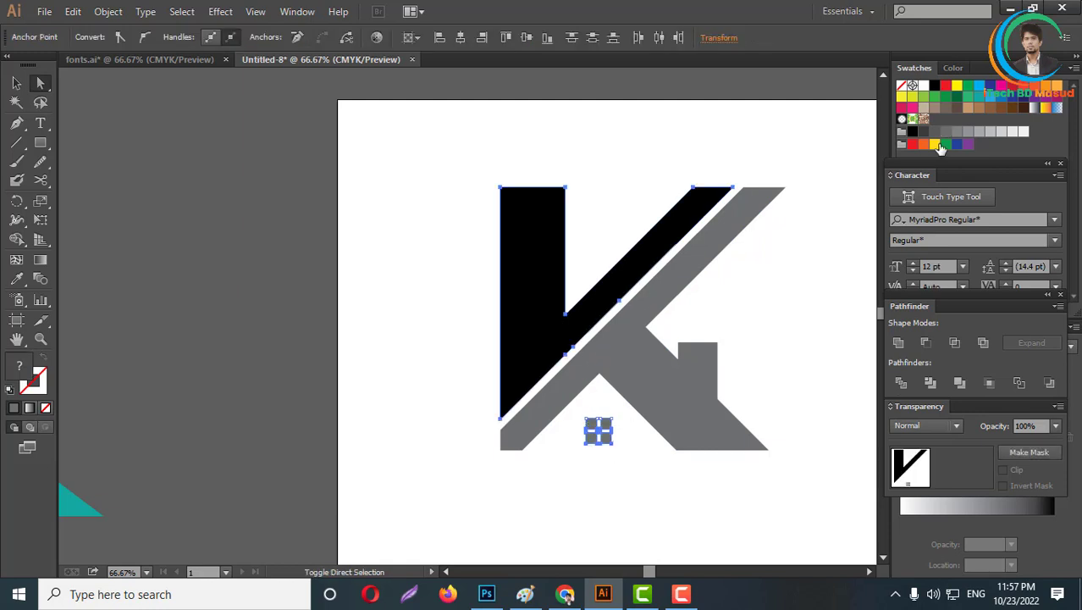
pyautogui.click(1024, 99)
pyautogui.click(830, 292)
# Move the house-and-towers logo onto the artboard at the lower right of the K and scale it down proportionally.
pyautogui.scroll(-4, 820, 305)
pyautogui.scroll(-3, 819, 305)
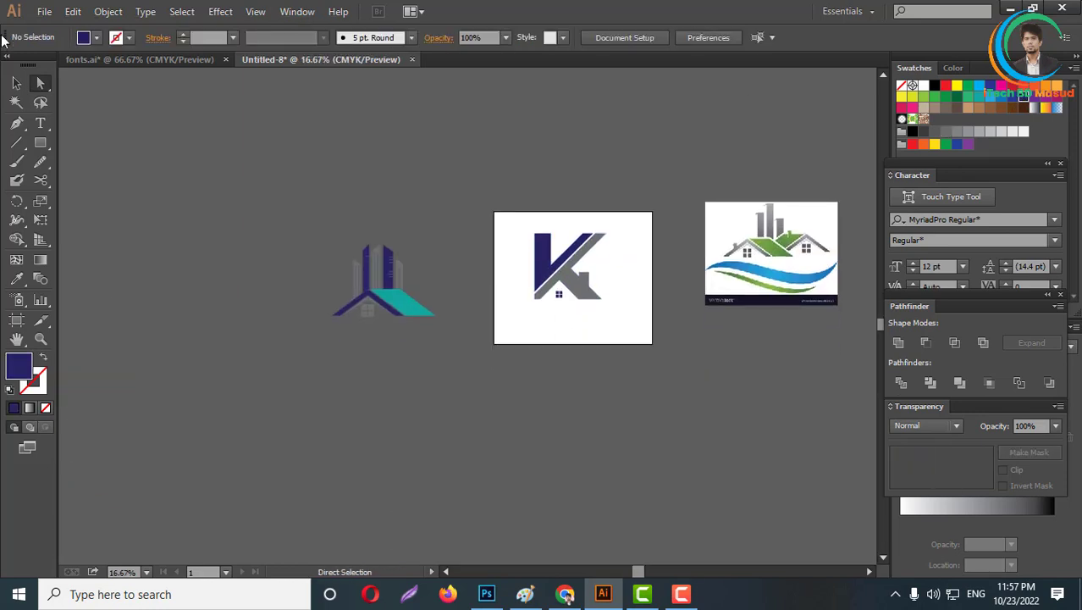
pyautogui.click(16, 83)
pyautogui.scroll(2, 548, 290)
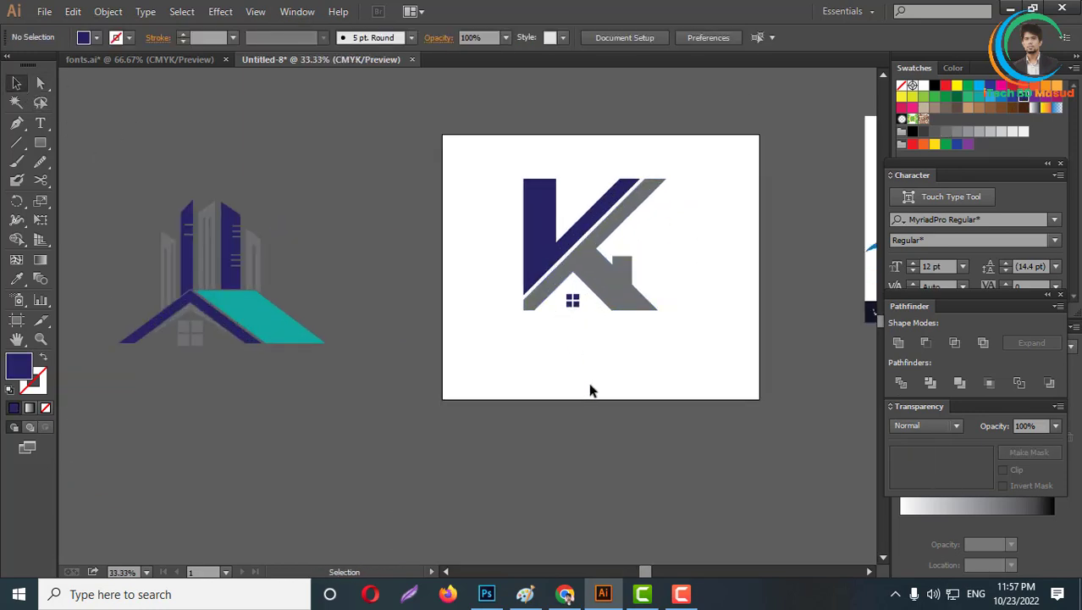
pyautogui.scroll(3, 591, 382)
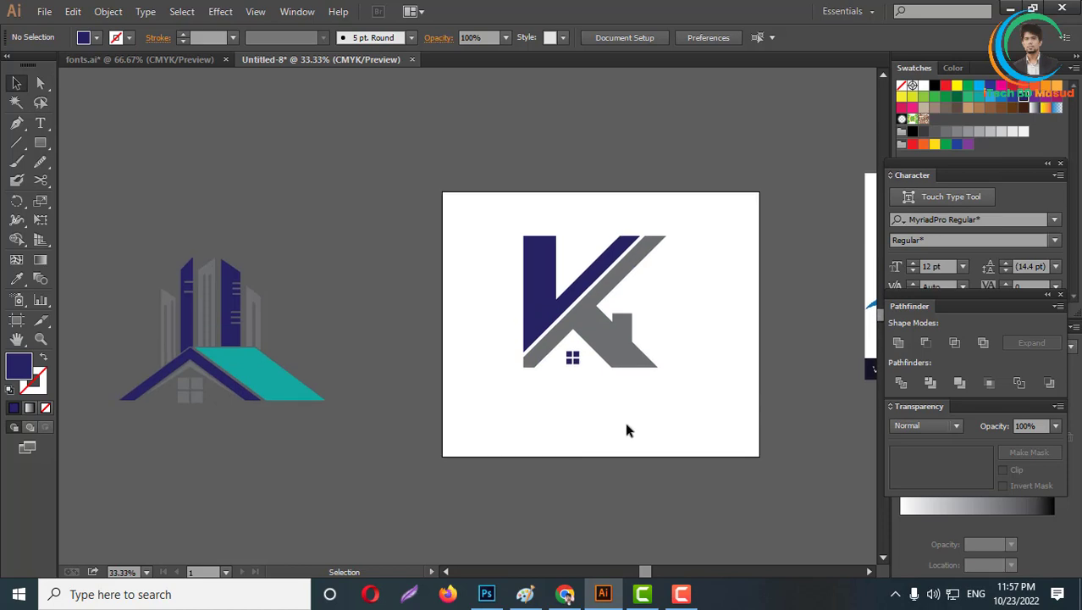
pyautogui.click(321, 395)
pyautogui.moveTo(246, 377); pyautogui.dragTo(765, 415)
pyautogui.scroll(1, 803, 403)
pyautogui.click(834, 356)
pyautogui.click(838, 352)
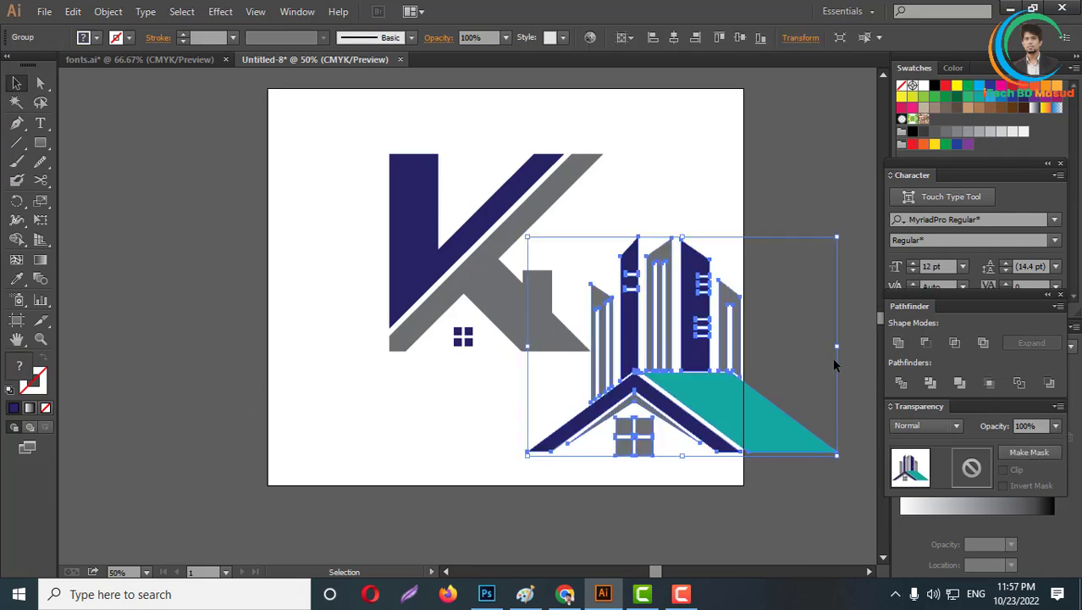
pyautogui.moveTo(836, 349); pyautogui.dragTo(769, 350)
# Move the whole K logo with its window to the artboard's upper left and scale it down proportionally.
pyautogui.moveTo(534, 321); pyautogui.dragTo(445, 283)
pyautogui.hotkey('ctrl', 'z')
pyautogui.moveTo(330, 228); pyautogui.dragTo(520, 344)
pyautogui.moveTo(522, 317); pyautogui.dragTo(461, 283)
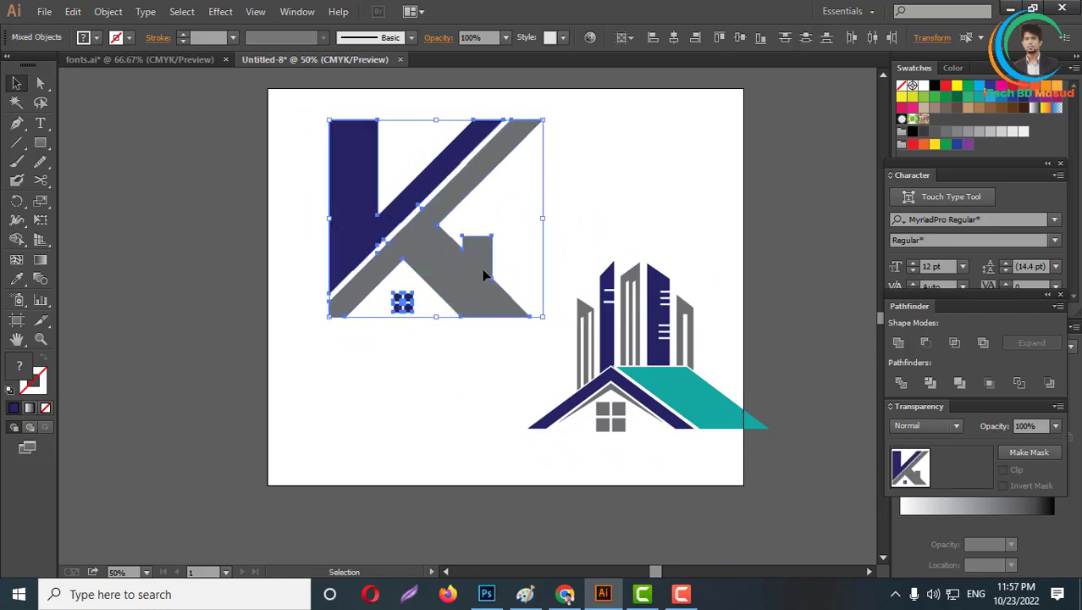
pyautogui.moveTo(544, 218); pyautogui.dragTo(484, 219)
pyautogui.click(550, 201)
# Draw a horizontal line across the K just below its top edge and remove the strip above it with Shape Builder.
pyautogui.scroll(2, 361, 90)
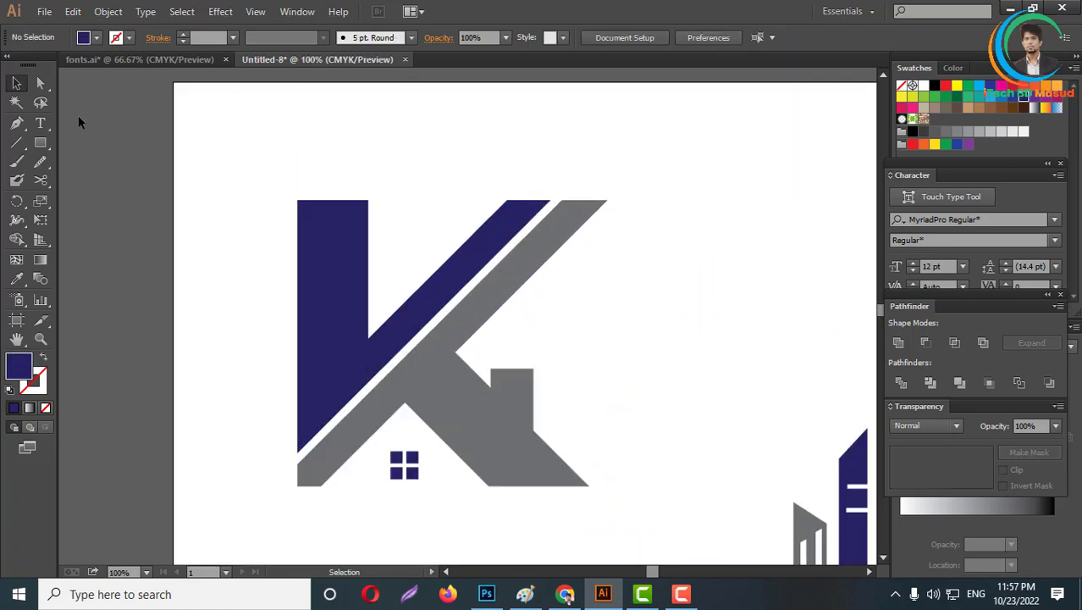
pyautogui.click(16, 142)
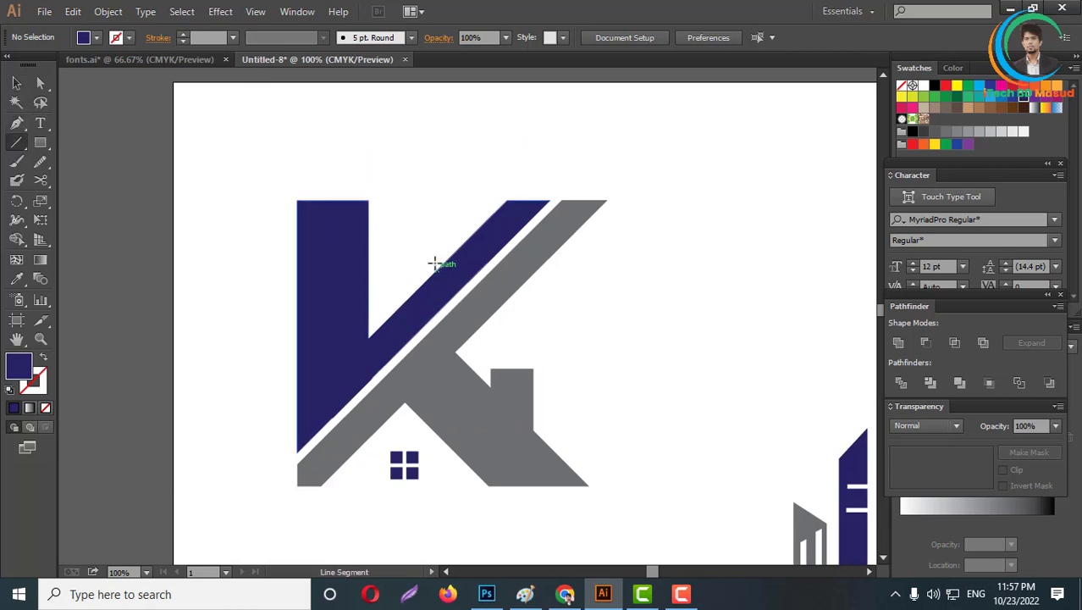
pyautogui.moveTo(361, 231); pyautogui.dragTo(827, 250)
pyautogui.click(17, 83)
pyautogui.moveTo(230, 156); pyautogui.dragTo(650, 251)
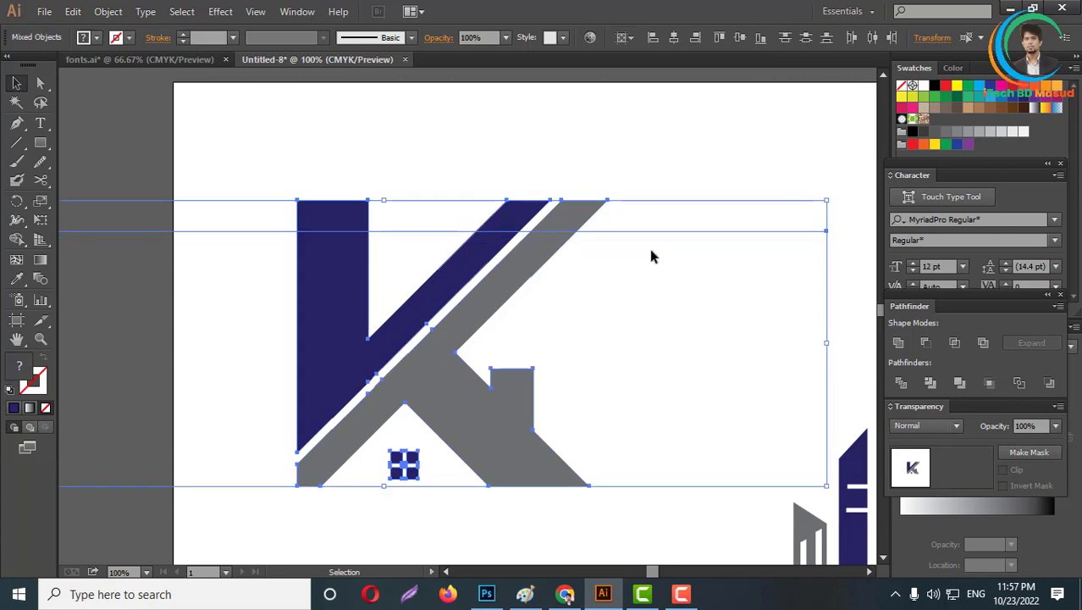
pyautogui.click(17, 240)
pyautogui.moveTo(275, 209); pyautogui.dragTo(648, 218)
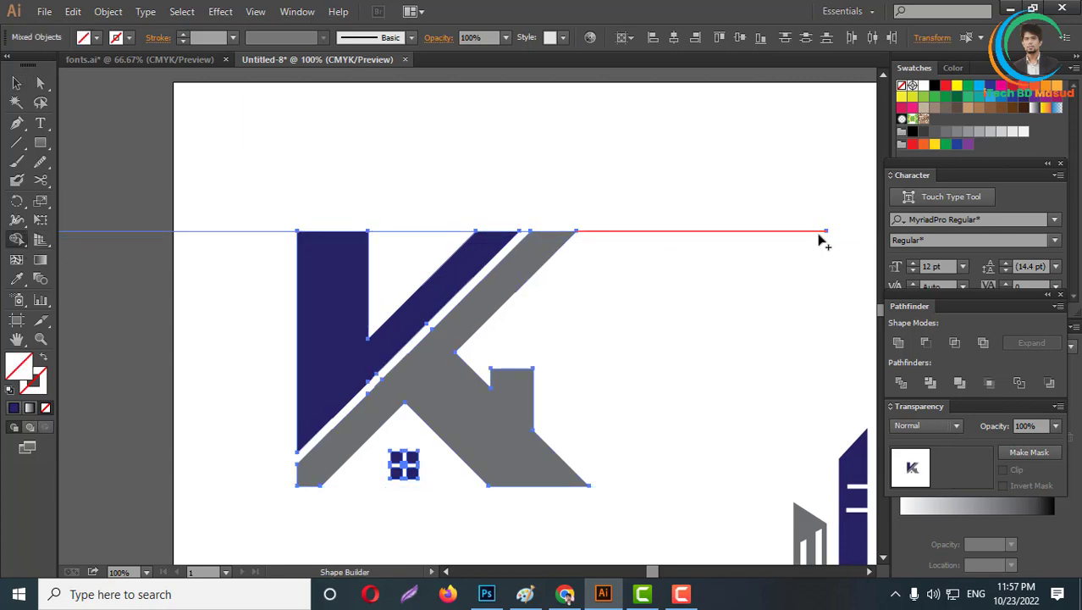
# Delete the leftover horizontal cutting line along the K's top edge.
pyautogui.click(15, 104)
pyautogui.click(636, 233)
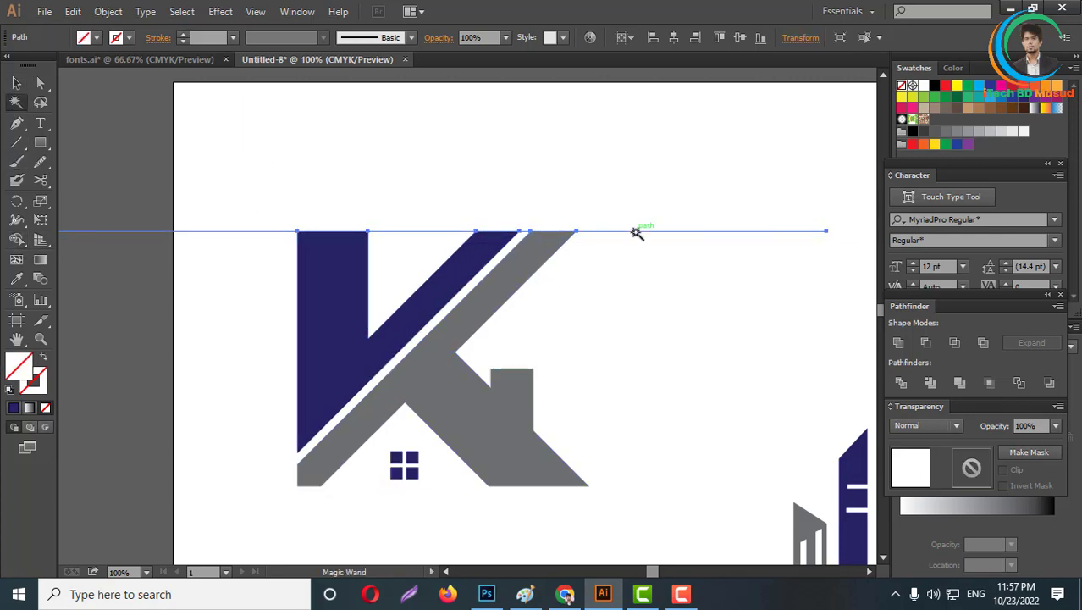
pyautogui.press('Delete')
pyautogui.scroll(-5, 532, 339)
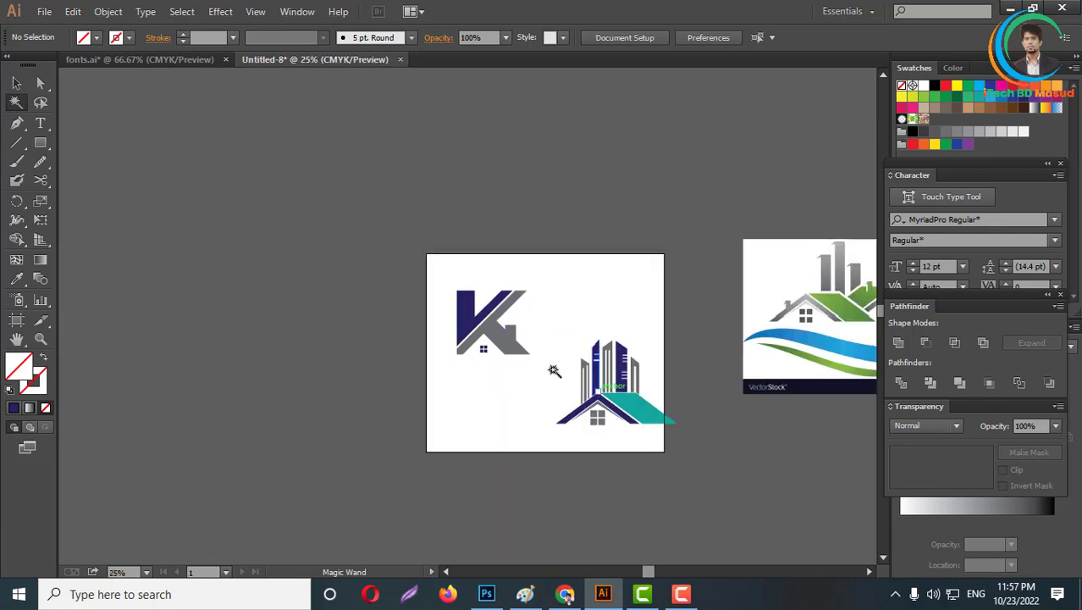
# Shift the house-and-towers logo left so that its roof lies fully within the artboard.
pyautogui.scroll(2, 552, 369)
pyautogui.click(17, 83)
pyautogui.scroll(-1, 533, 367)
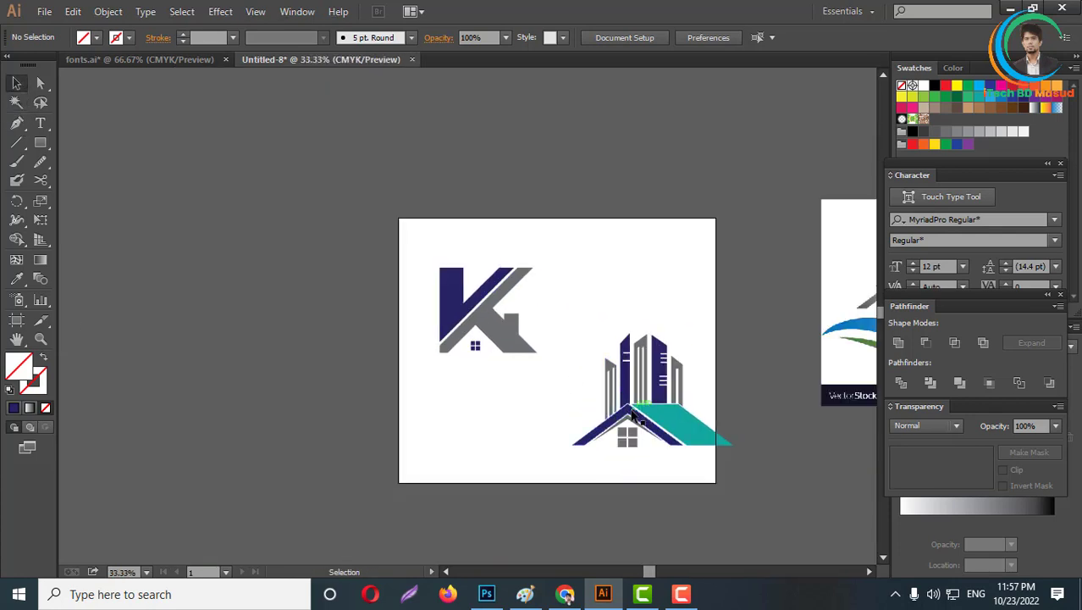
pyautogui.moveTo(631, 418); pyautogui.dragTo(582, 419)
pyautogui.click(653, 323)
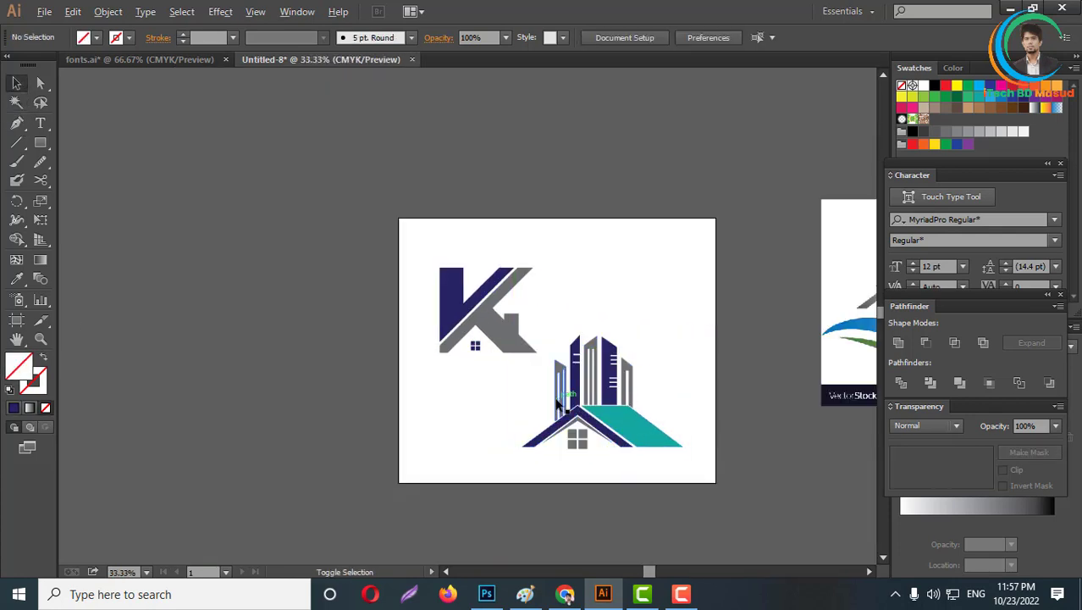
pyautogui.scroll(2, 555, 400)
pyautogui.scroll(-3, 731, 370)
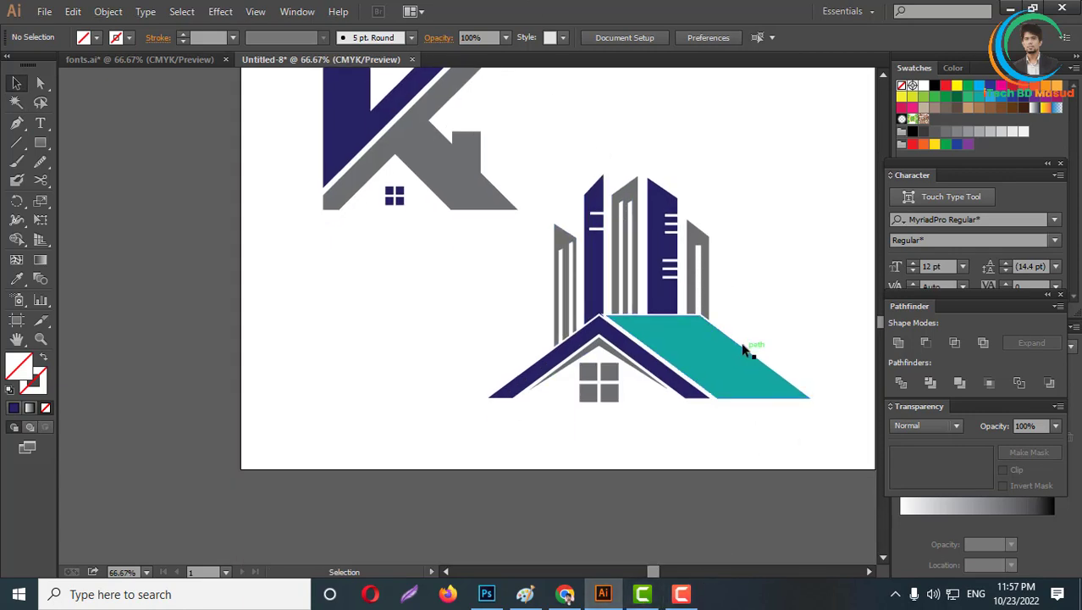
pyautogui.click(707, 359)
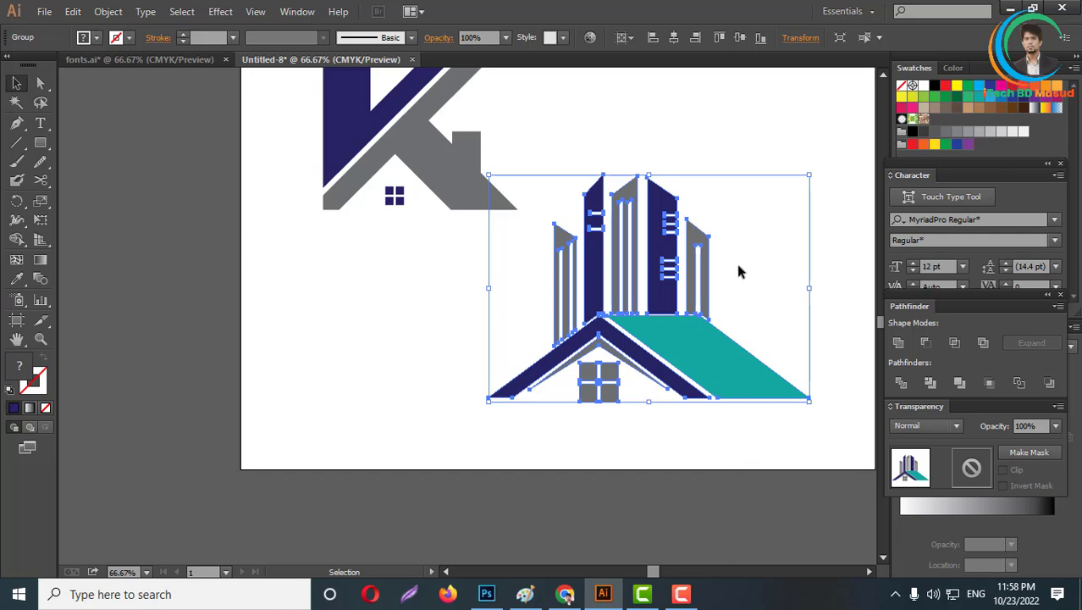
pyautogui.click(682, 594)
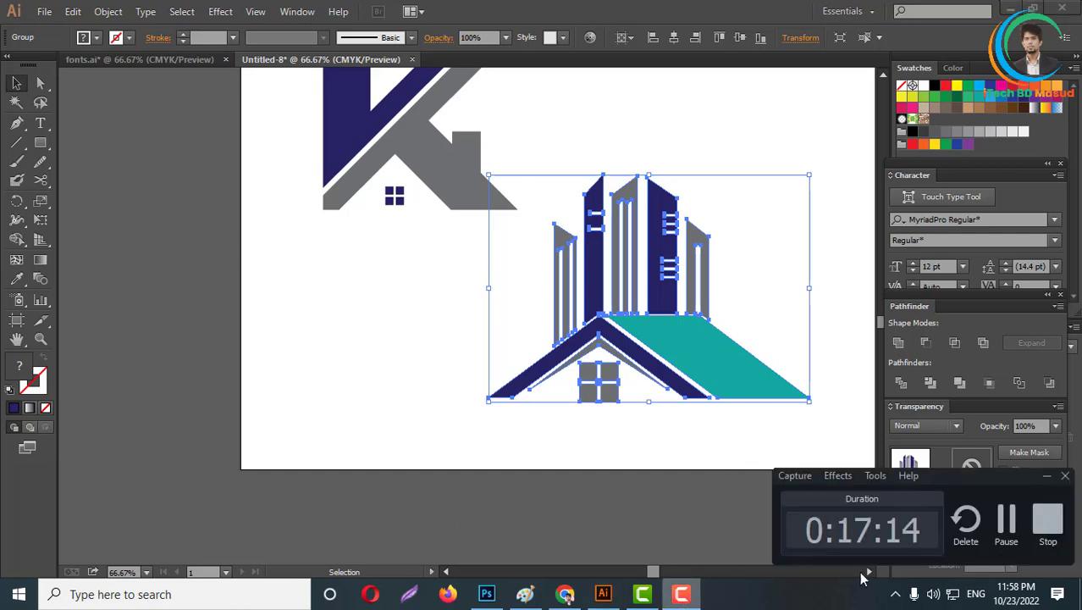
pyautogui.click(1007, 521)
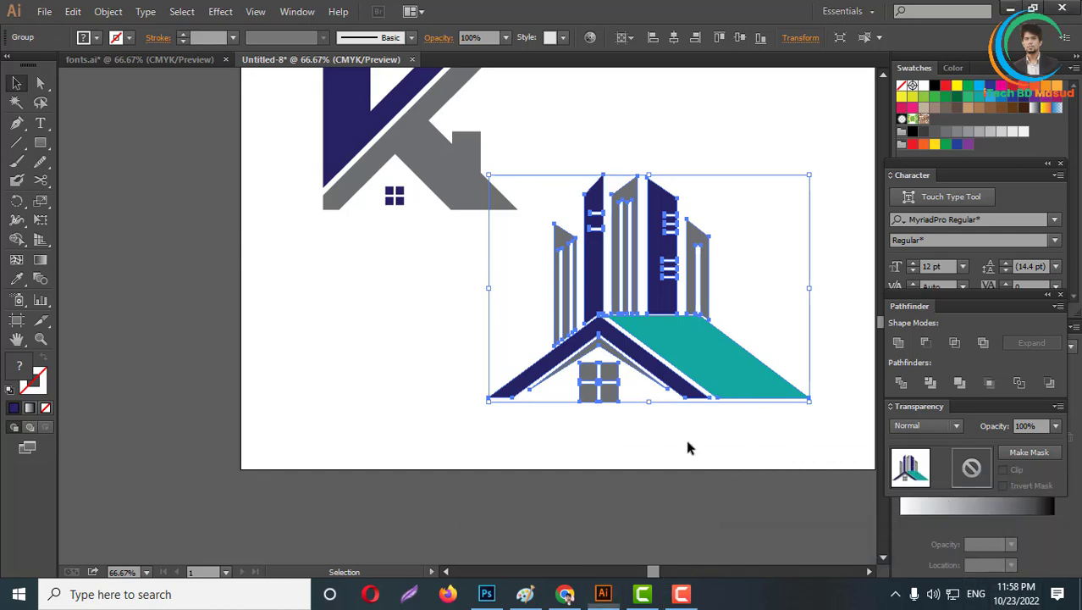
pyautogui.scroll(3, 688, 444)
pyautogui.click(651, 222)
pyautogui.scroll(-2, 677, 300)
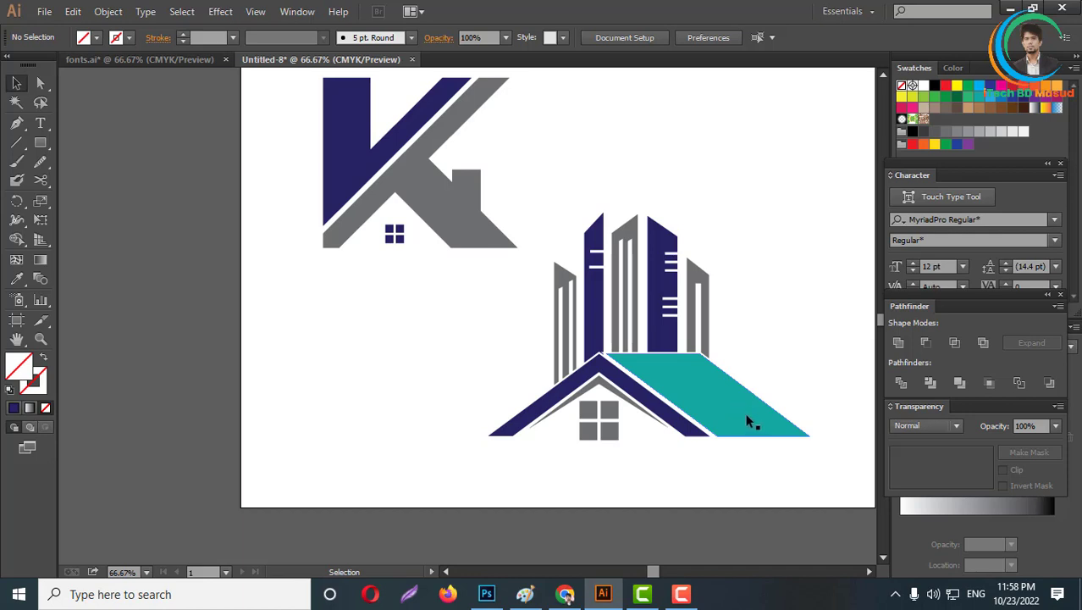
pyautogui.scroll(1, 719, 415)
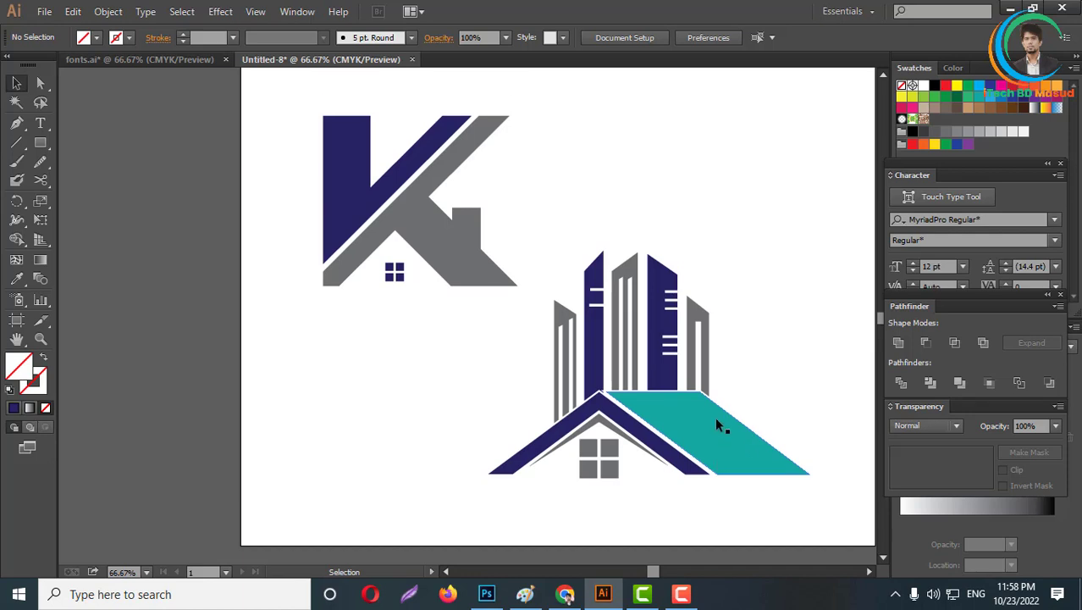